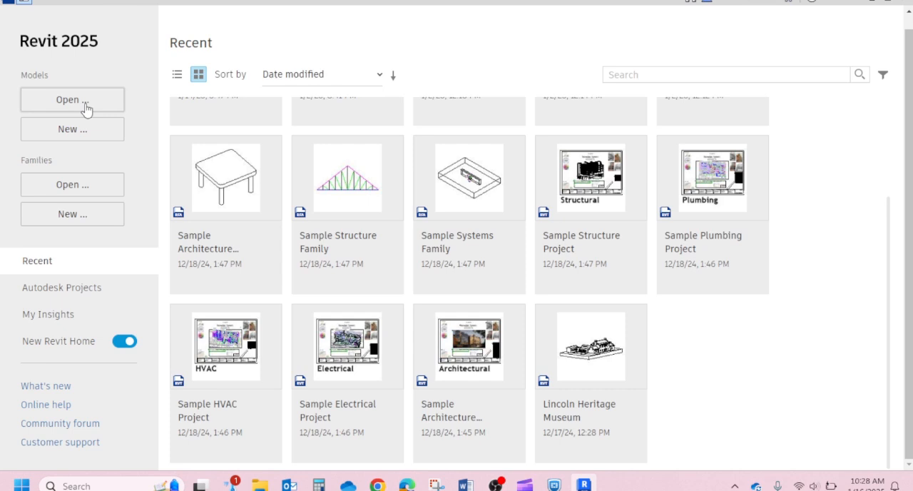
- Create a new project based on the Commercial-Default.rte template
click(82, 135)
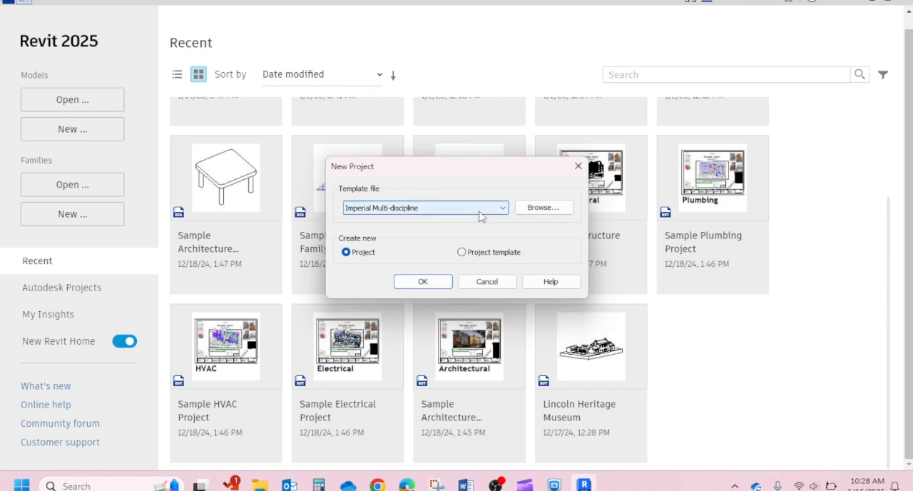
click(554, 209)
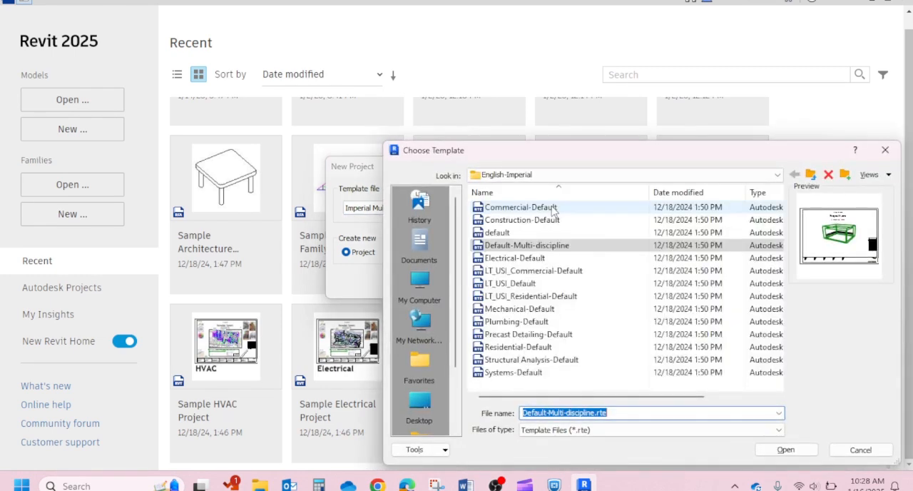
click(555, 209)
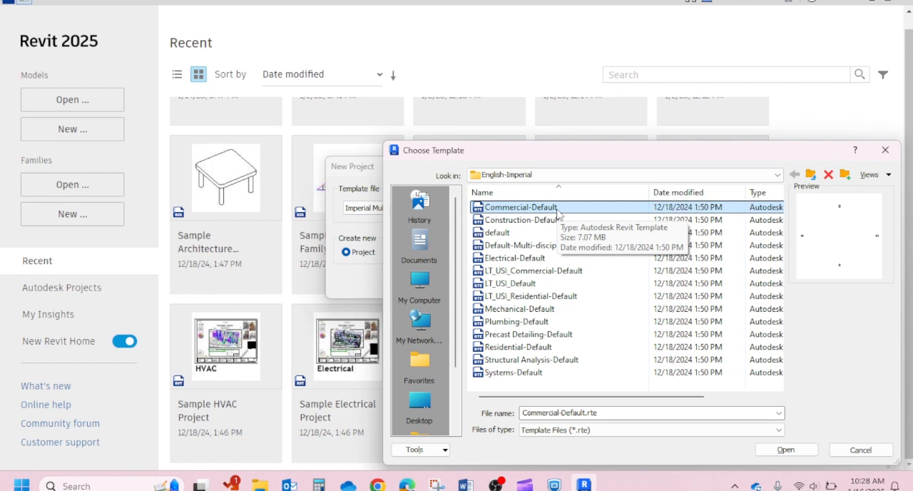
click(786, 449)
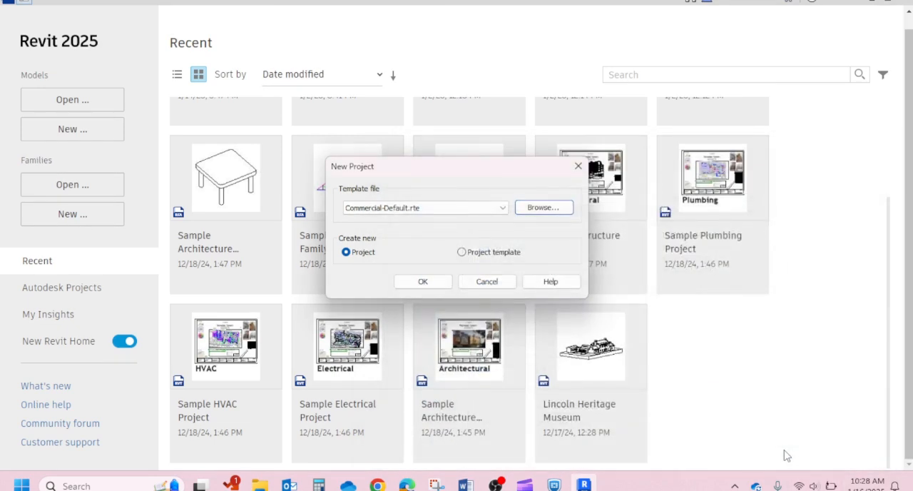
click(426, 284)
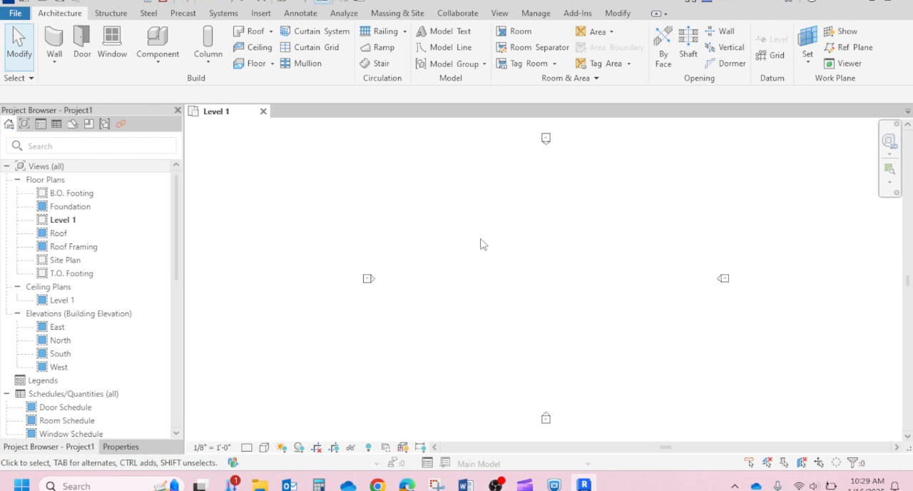
- Draw a model-line rectangle about 10' wide and 9' high between the elevation markers on the Level 1 plan
key(l)
key(i)
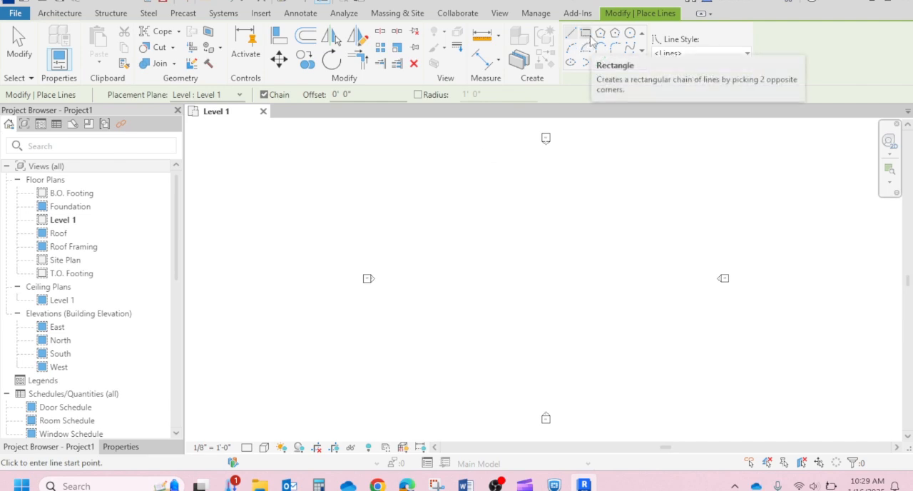
click(588, 40)
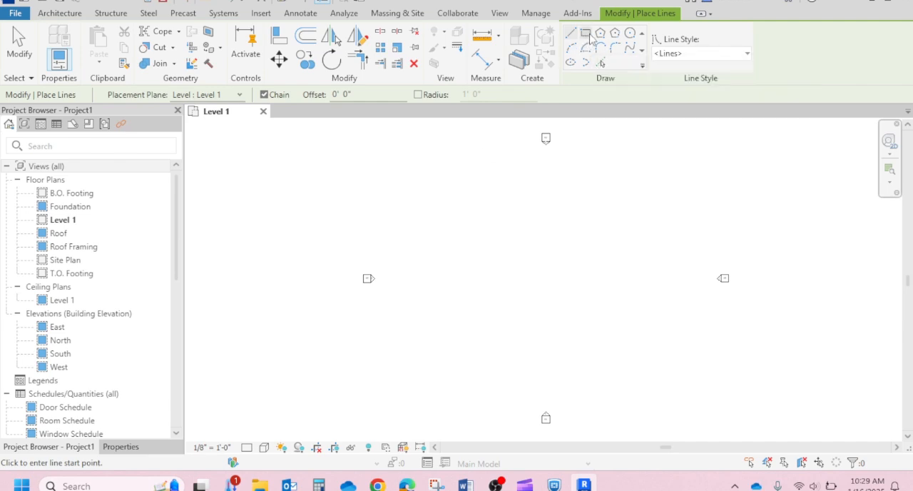
click(454, 224)
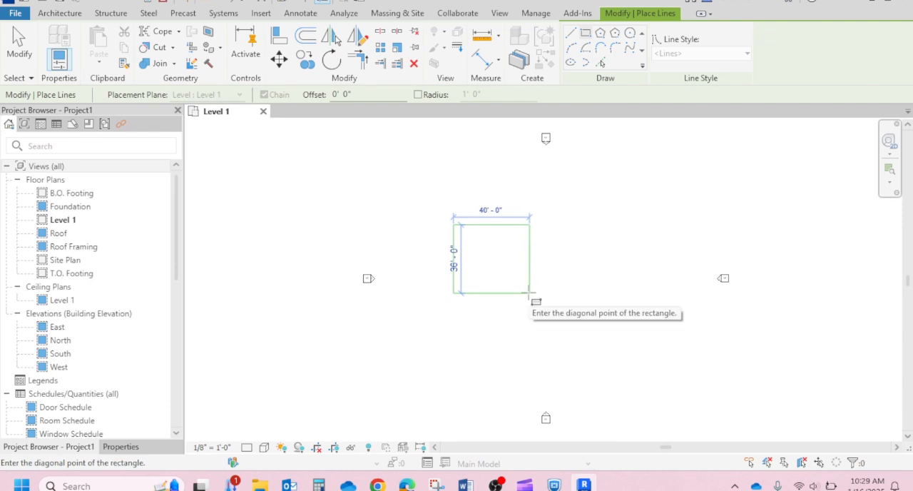
scroll(468, 237, up, 2)
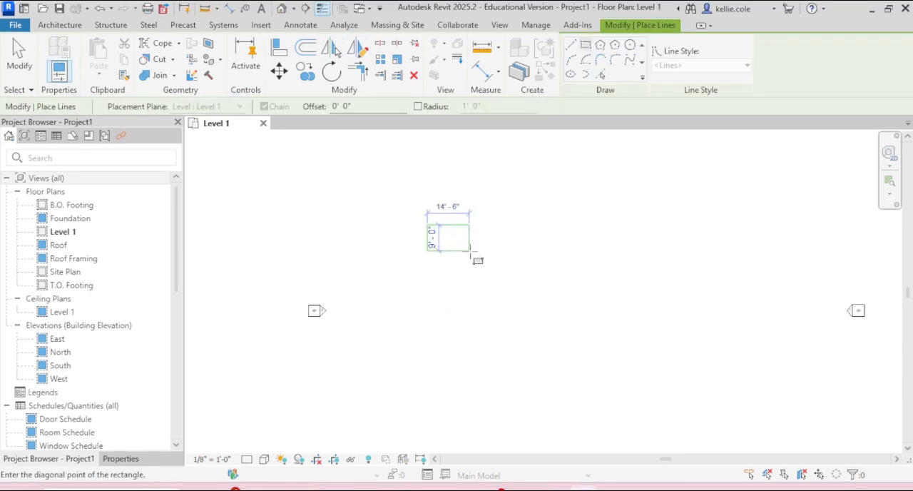
scroll(471, 249, up, 4)
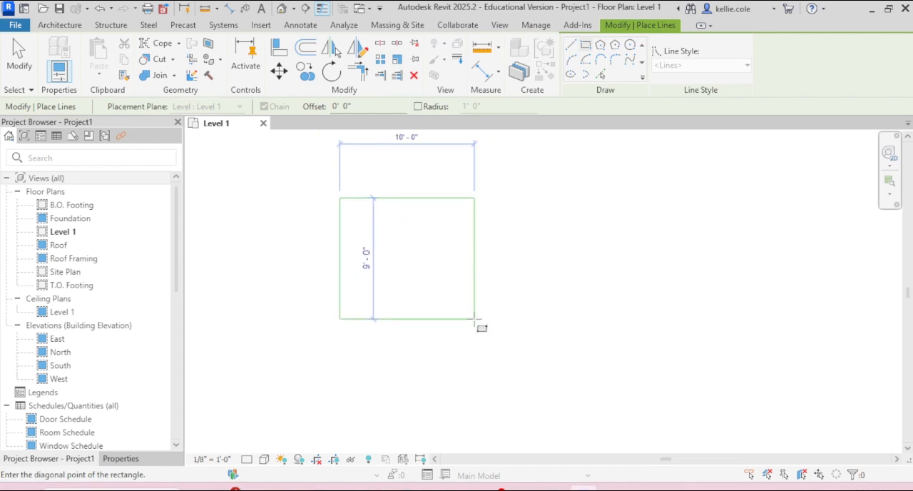
click(475, 319)
key(Escape)
key(Escape)
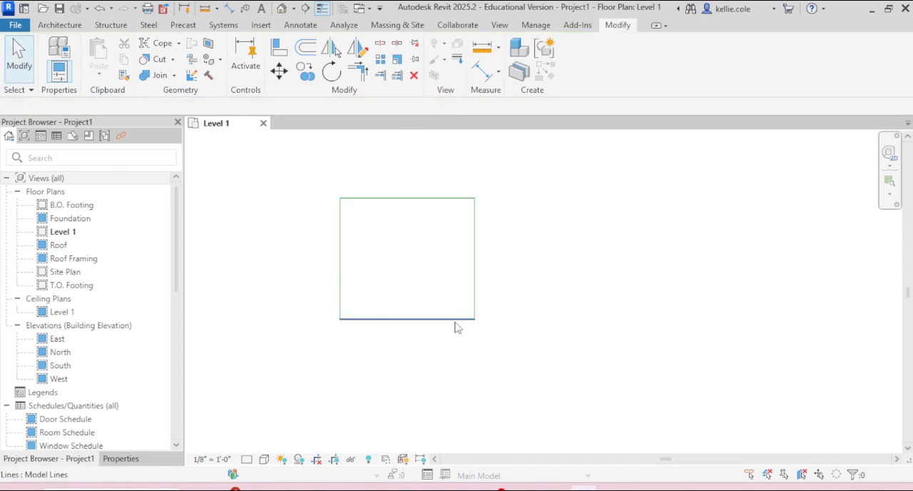
- Set the rectangle's height and width to 8' each, moving its lower and right edges
click(454, 321)
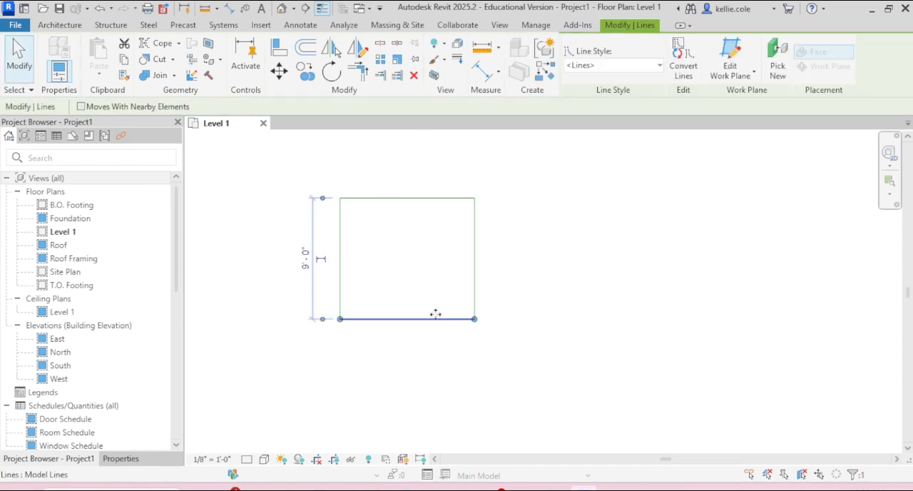
click(307, 264)
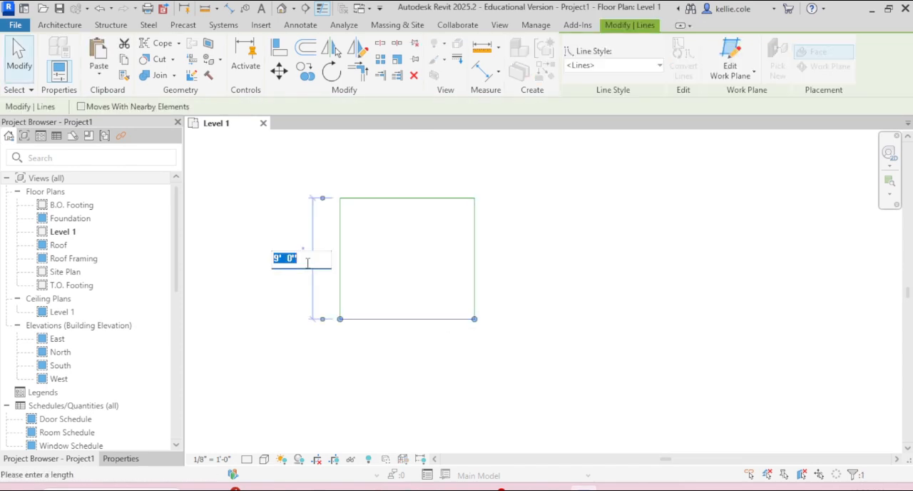
text(8)
key(Return)
key(Escape)
click(476, 242)
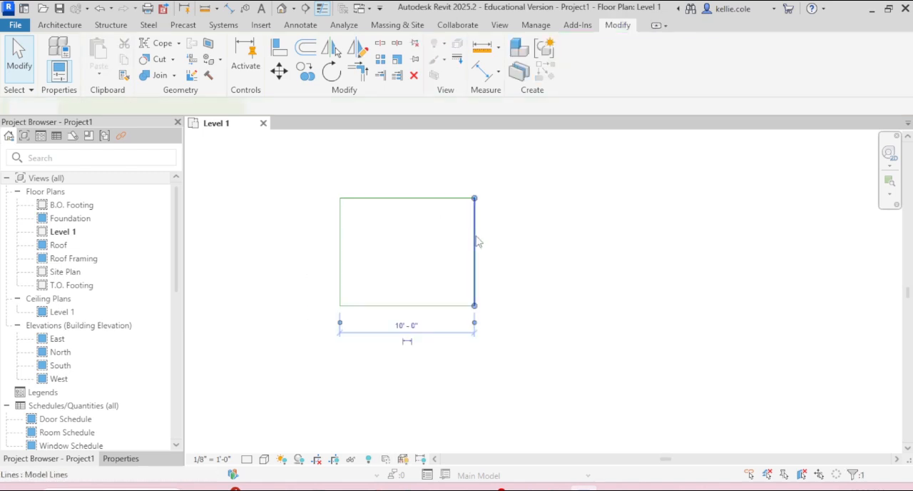
click(407, 325)
text(8)
key(Return)
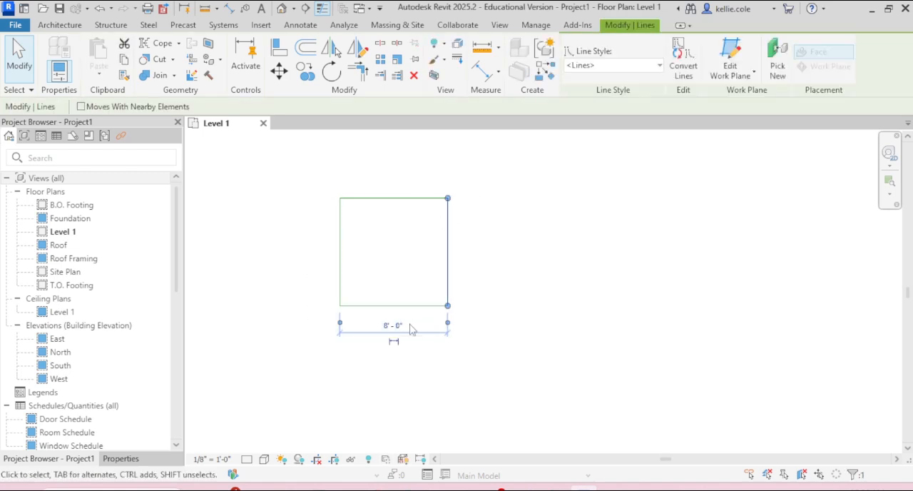
key(Escape)
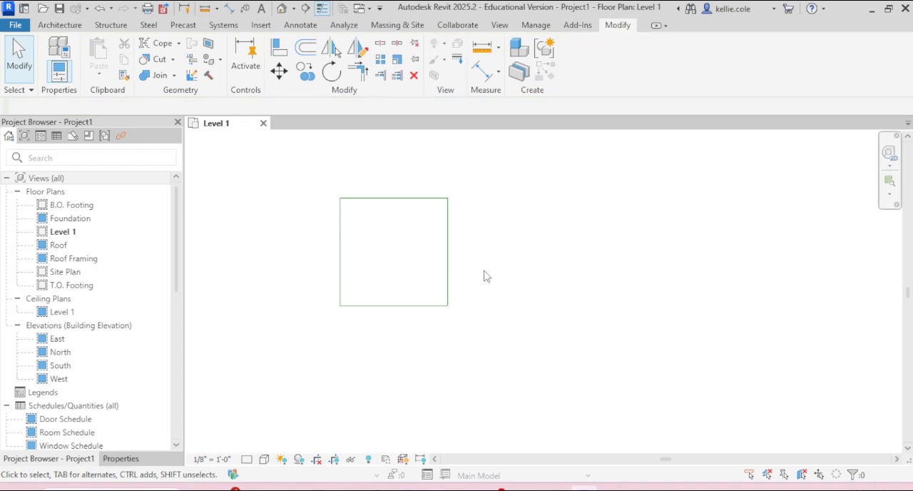
- Draw two diagonal model lines connecting the opposite corners of the square
key(l)
key(i)
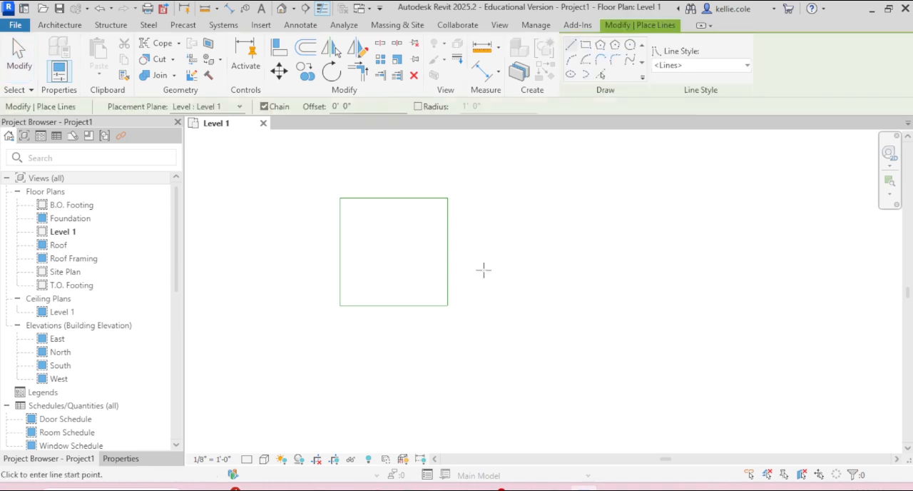
click(448, 198)
click(340, 305)
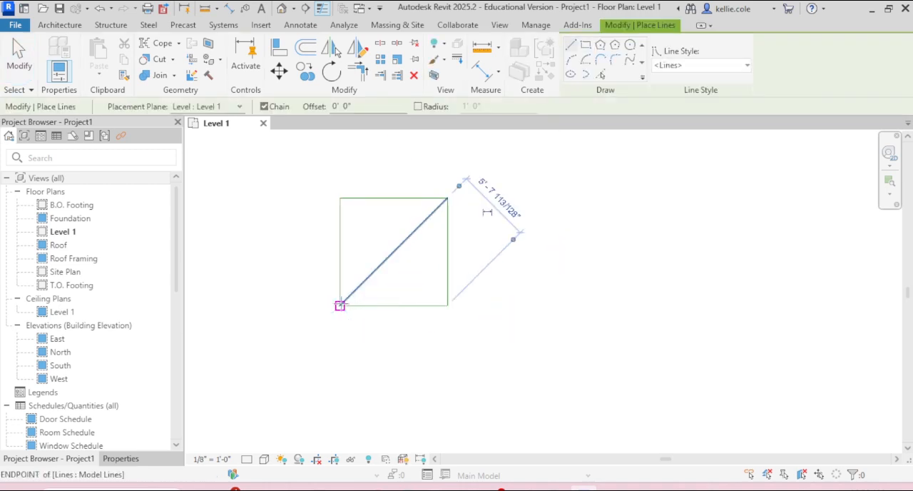
click(341, 198)
click(448, 305)
key(Escape)
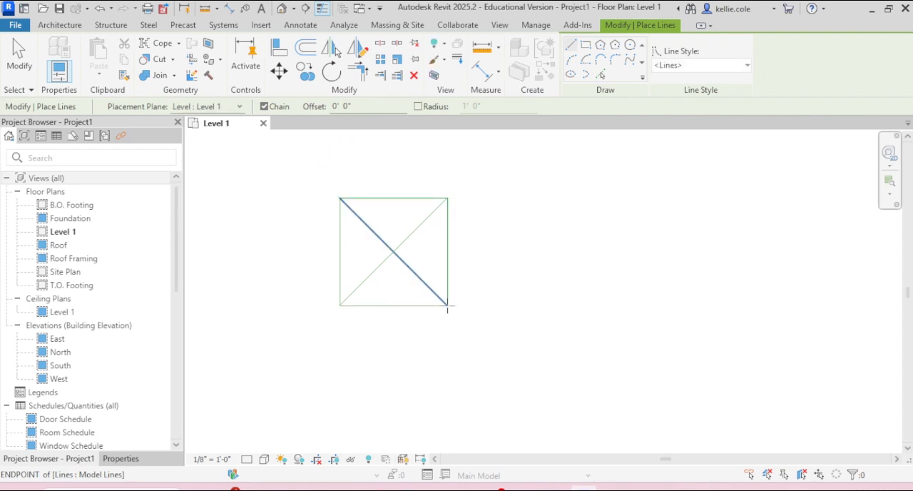
- Draw a vertical model line between the square's center and the midpoint of its lower edge
click(393, 305)
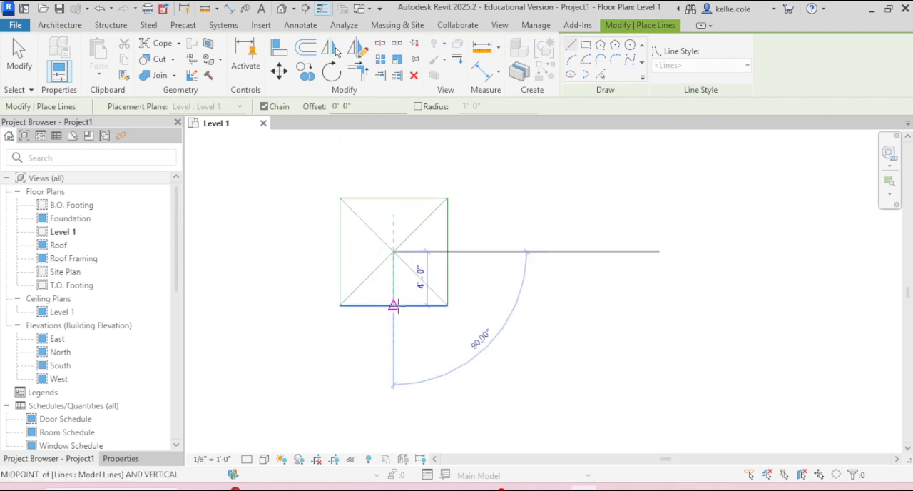
click(393, 227)
key(Escape)
key(Escape)
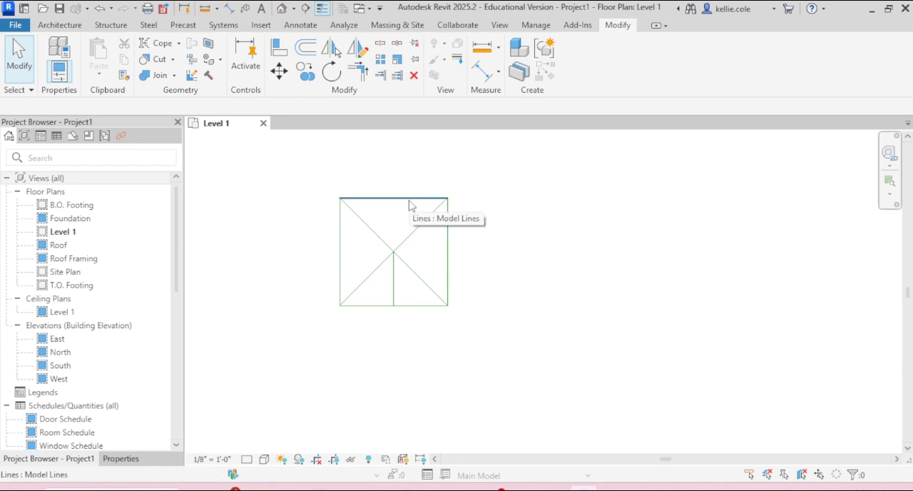
key(l)
key(i)
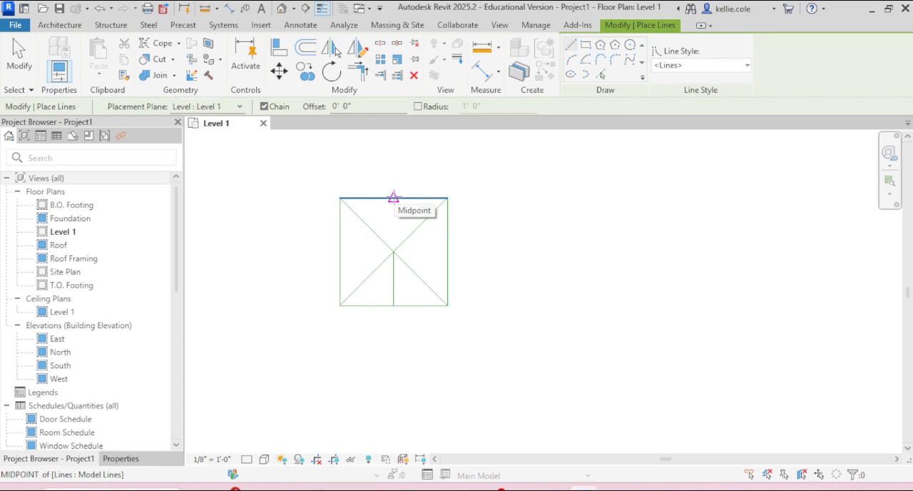
key(Escape)
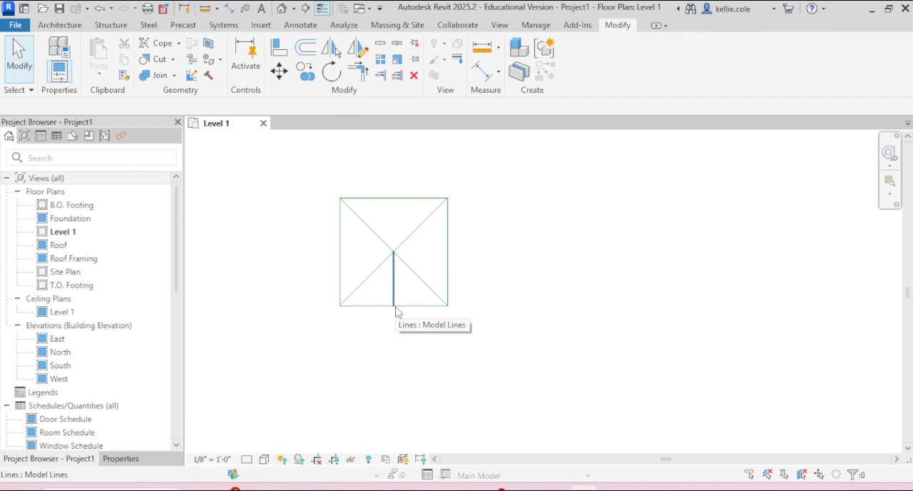
- Draw a model line from the midpoint of the square's lower edge to its upper-right corner
key(l)
key(i)
click(394, 305)
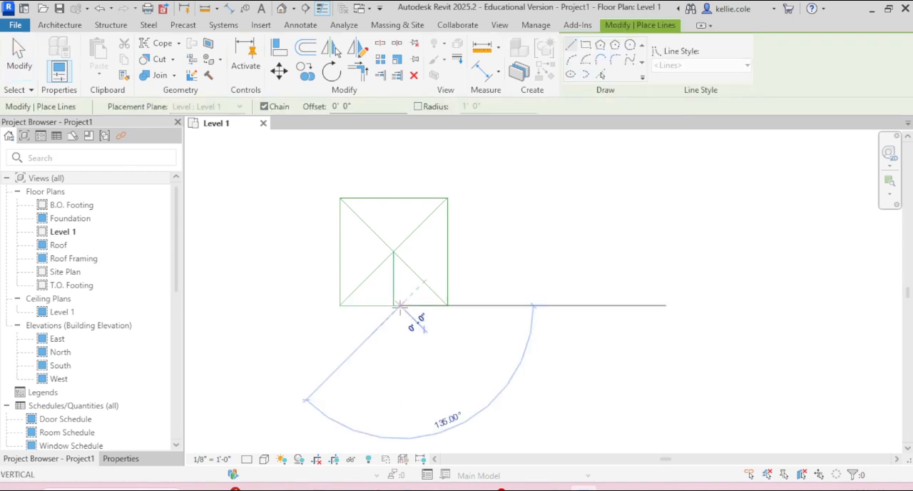
key(Escape)
click(394, 305)
click(447, 199)
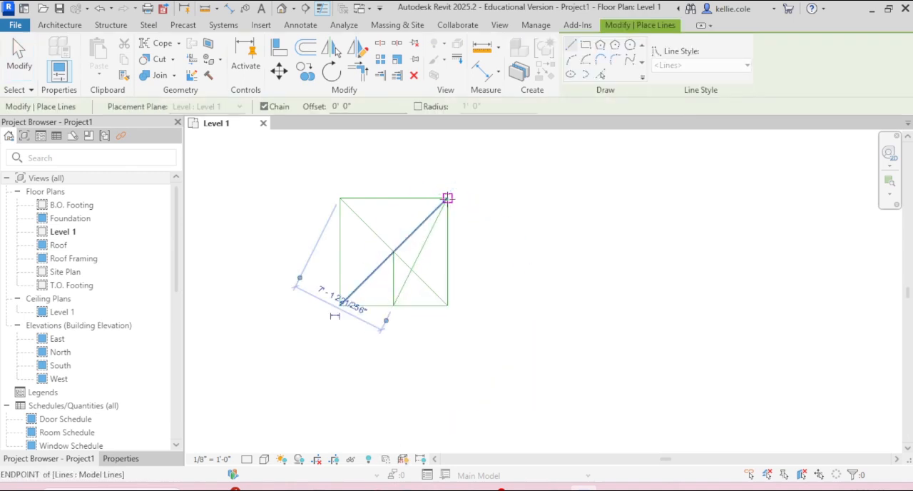
key(Escape)
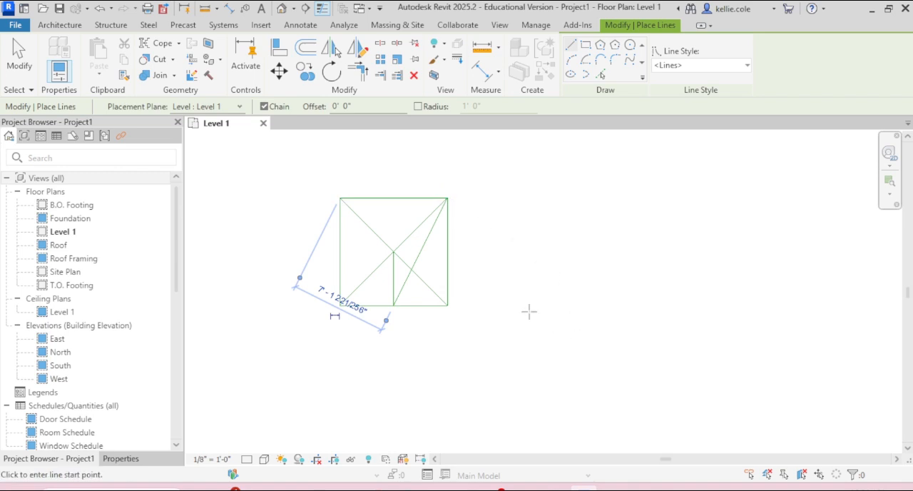
key(Escape)
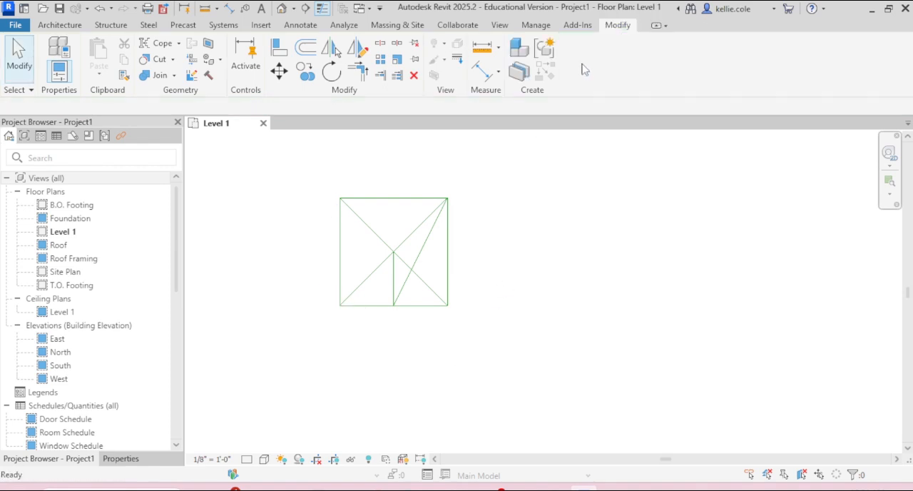
- Draw a center-ends arc centered on the lower edge's midpoint, from the square's upper-right corner down to the lower edge's extension
key(l)
key(i)
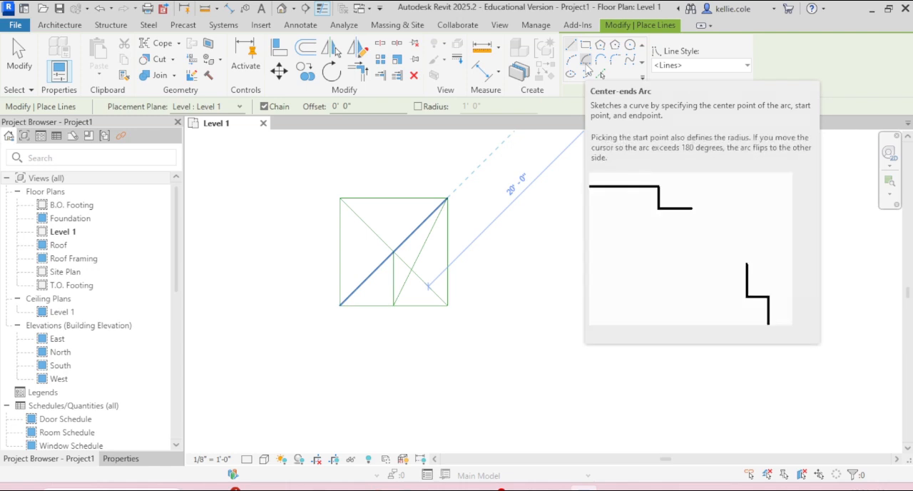
click(588, 72)
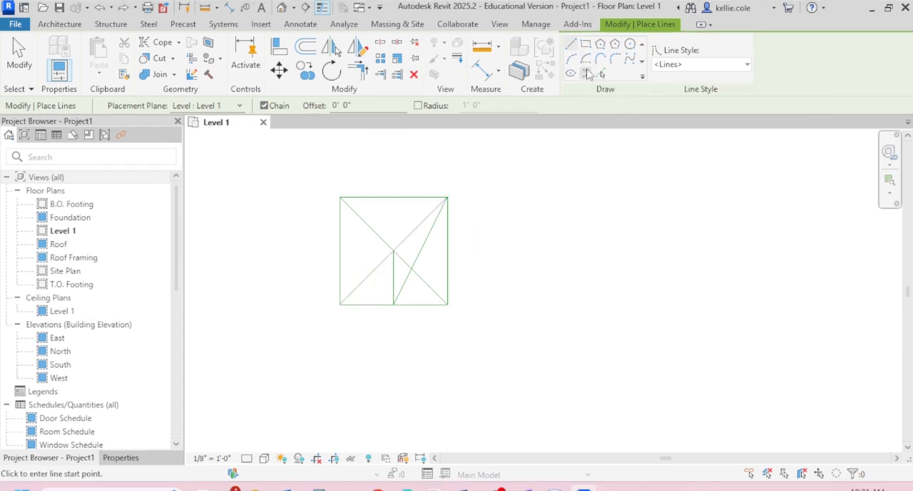
click(586, 60)
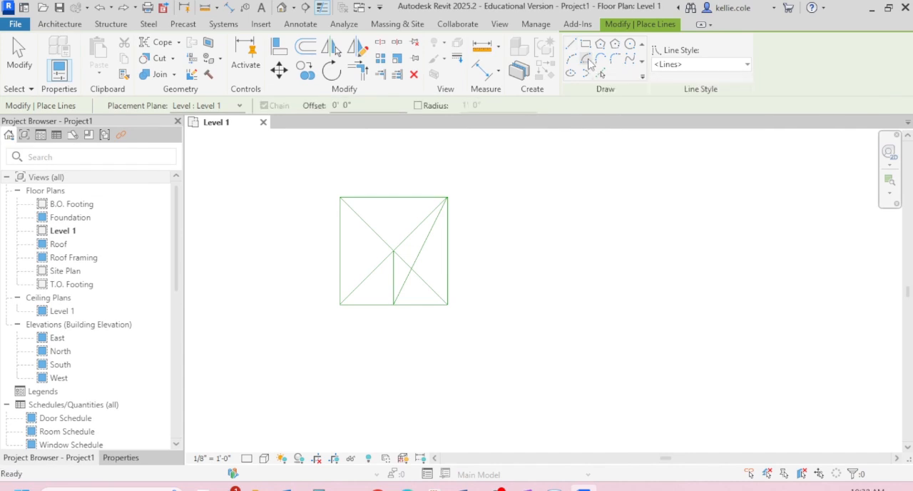
click(393, 304)
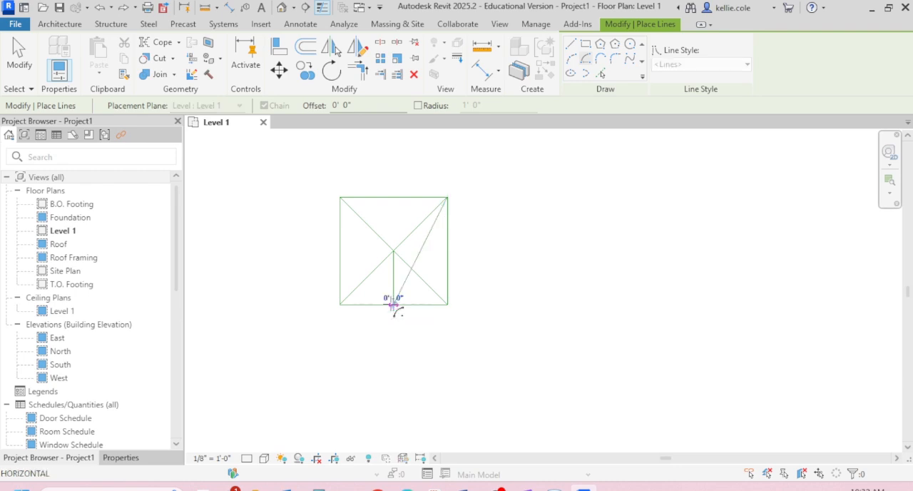
click(448, 197)
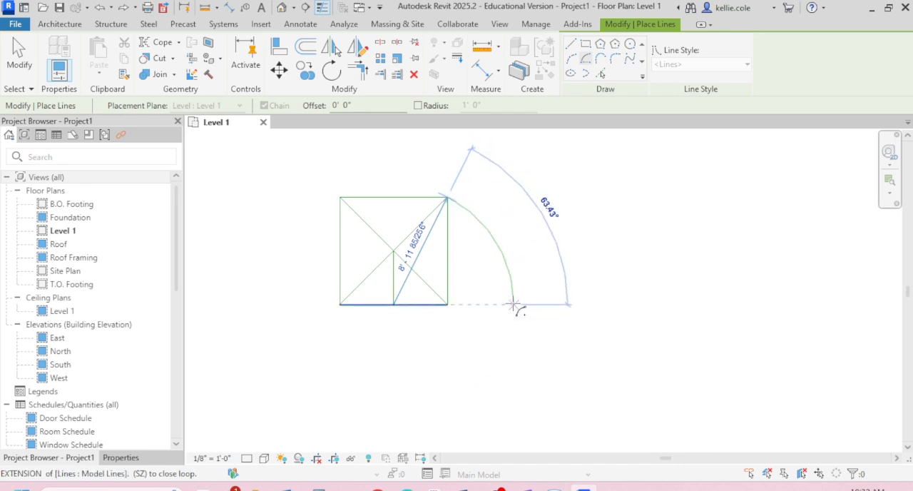
click(513, 304)
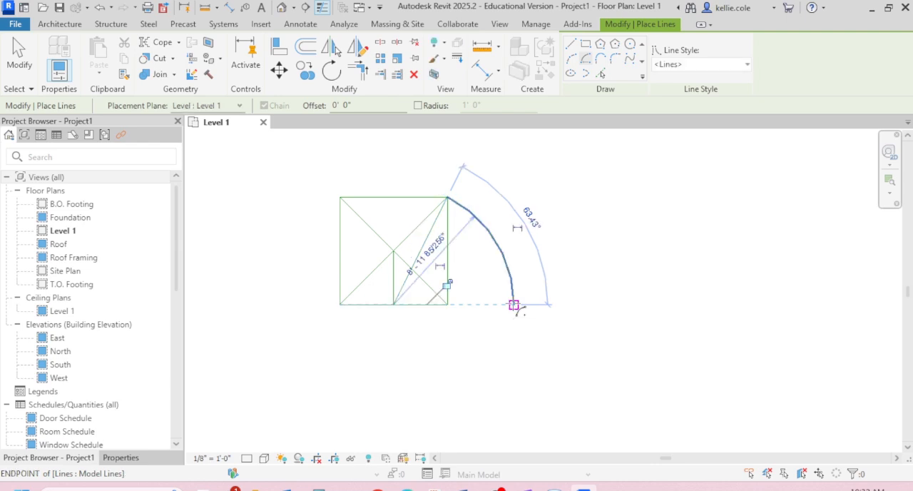
key(Escape)
key(Escape)
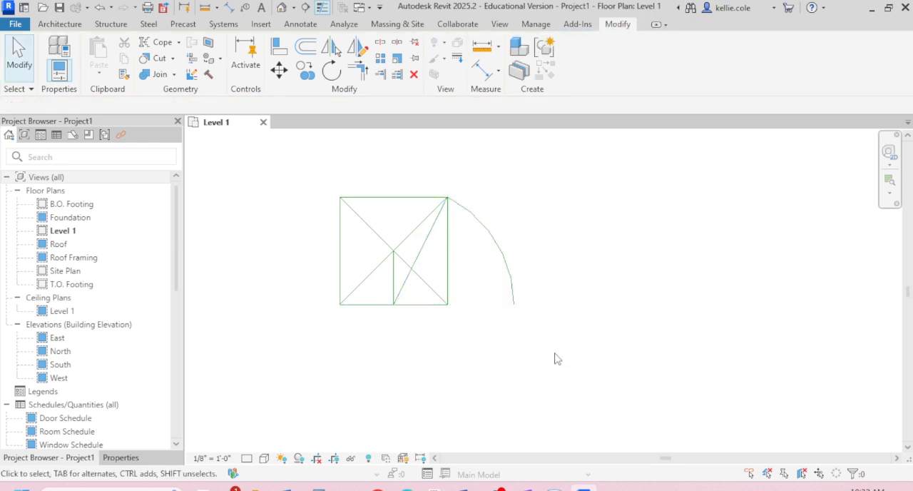
- Extend the square's lower edge to meet the lower end of the arc as a corner
key(t)
key(r)
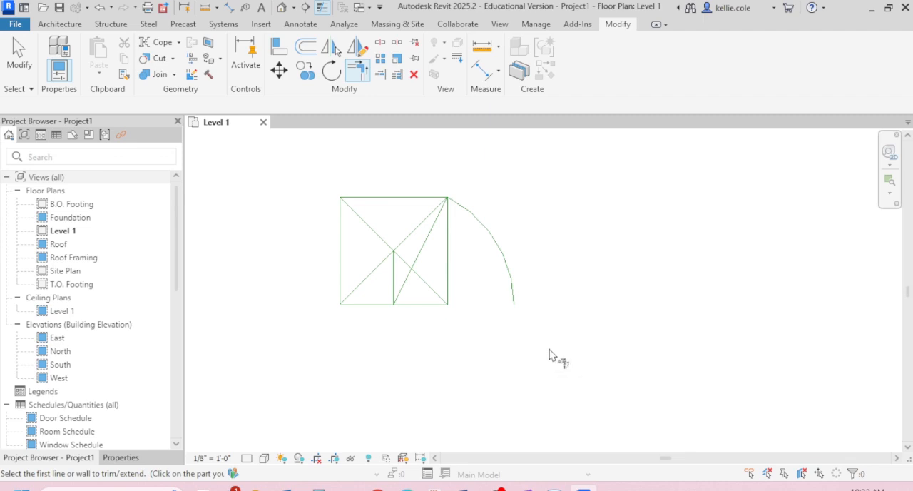
click(515, 297)
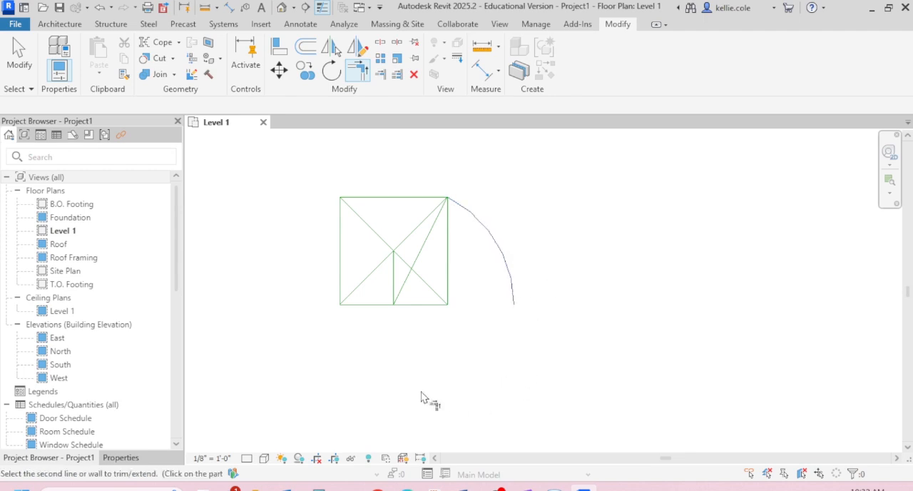
click(423, 308)
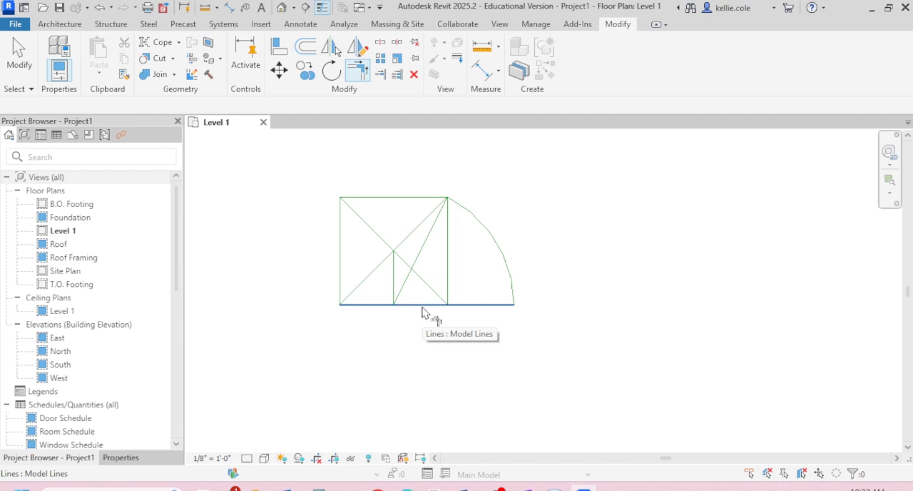
key(Escape)
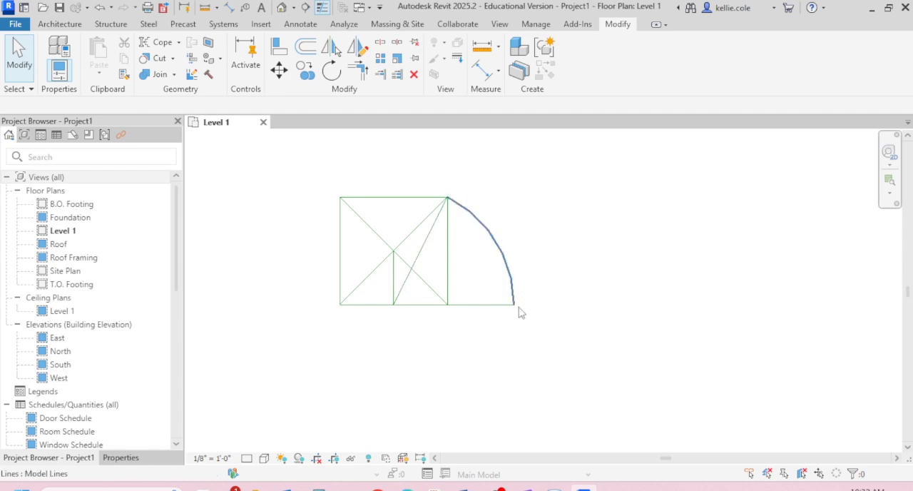
- Close the golden rectangle with model lines: a vertical 8' line up from the arc's lower end and a top line joining the square's upper-right corner
key(l)
key(i)
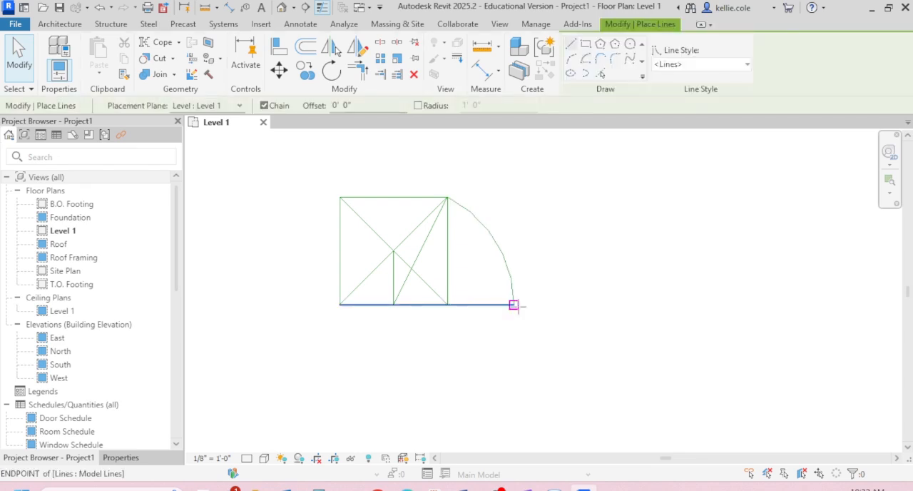
click(514, 305)
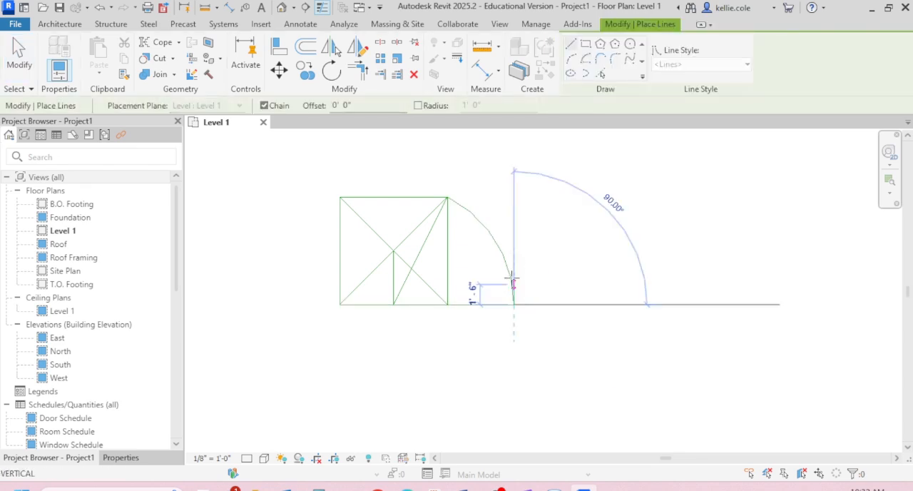
click(514, 198)
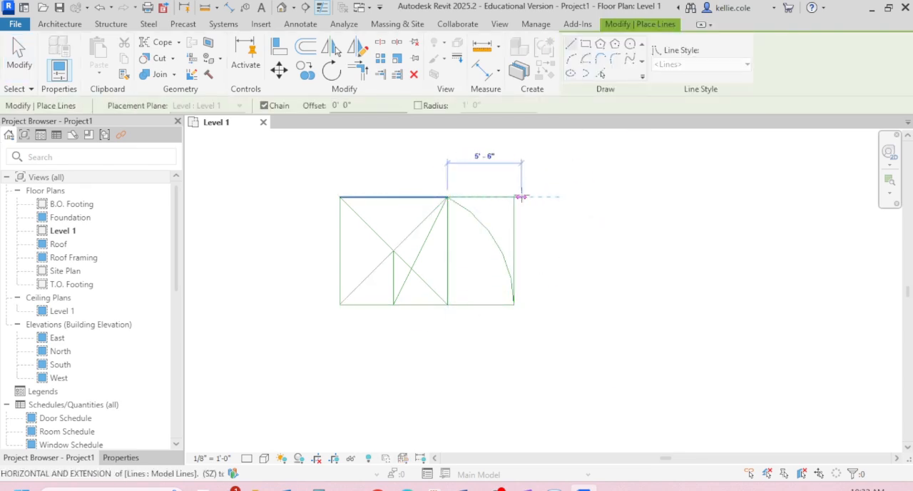
click(515, 197)
key(Escape)
key(Escape)
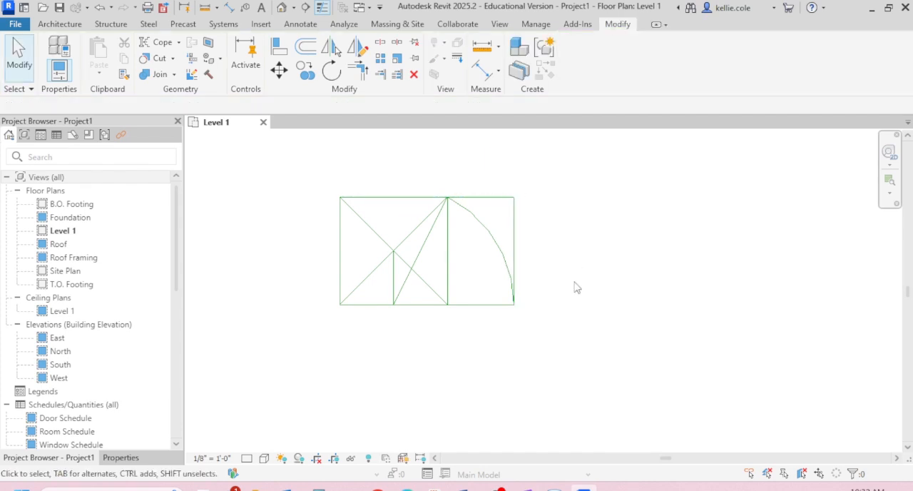
- Add aligned dimensions for the golden rectangle's overall width above it and its height on the left side
key(d)
key(i)
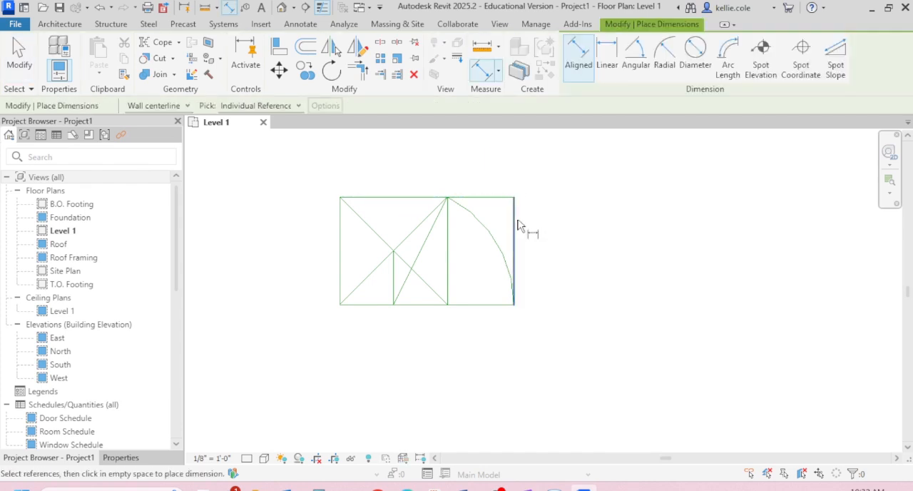
click(518, 226)
click(342, 230)
click(360, 161)
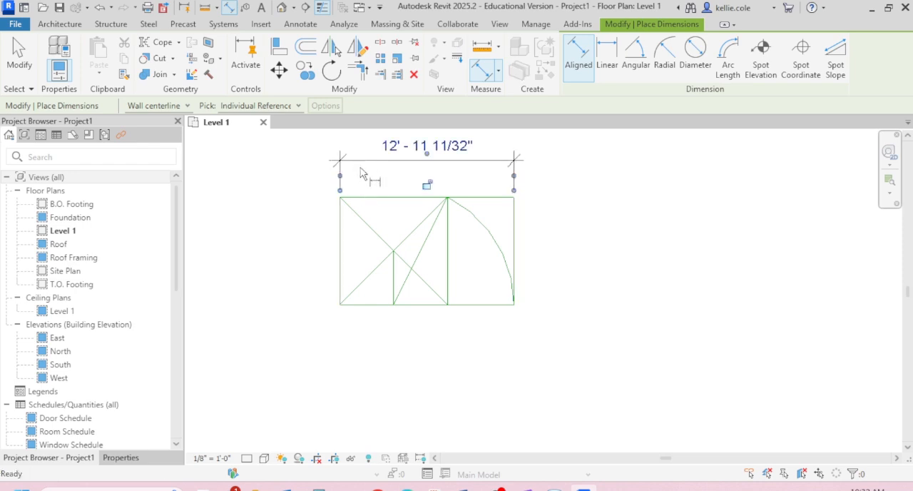
click(366, 198)
click(350, 305)
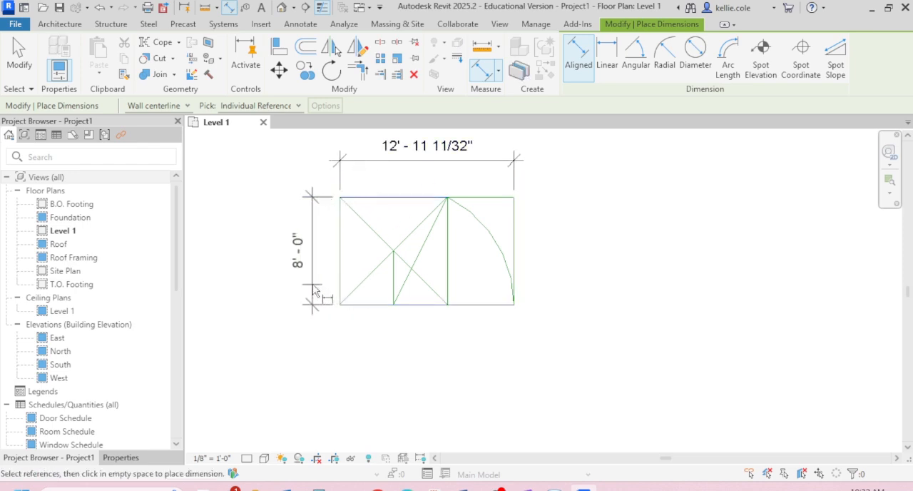
click(314, 291)
key(Escape)
key(Escape)
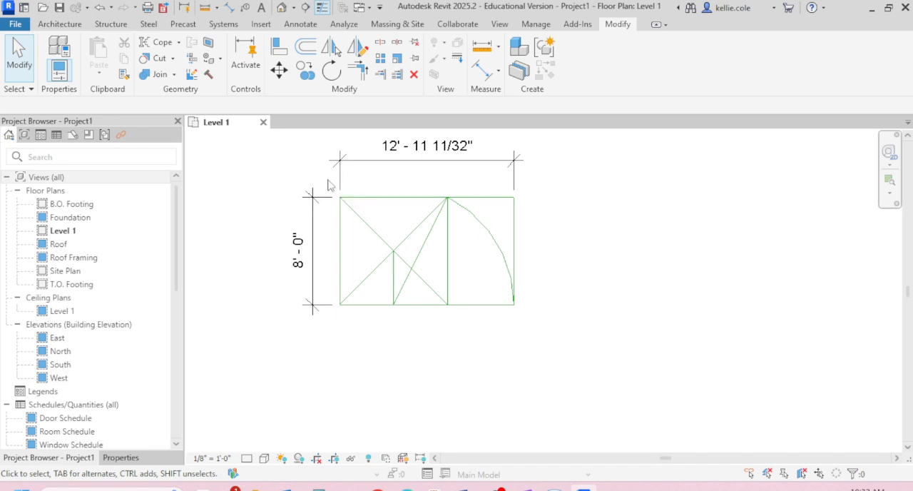
- Copy all the golden rectangle's lines, without the dimensions, 12' straight down
mouse_move(328, 179)
mouse_down()
mouse_move(564, 338)
mouse_move(555, 335)
mouse_up()
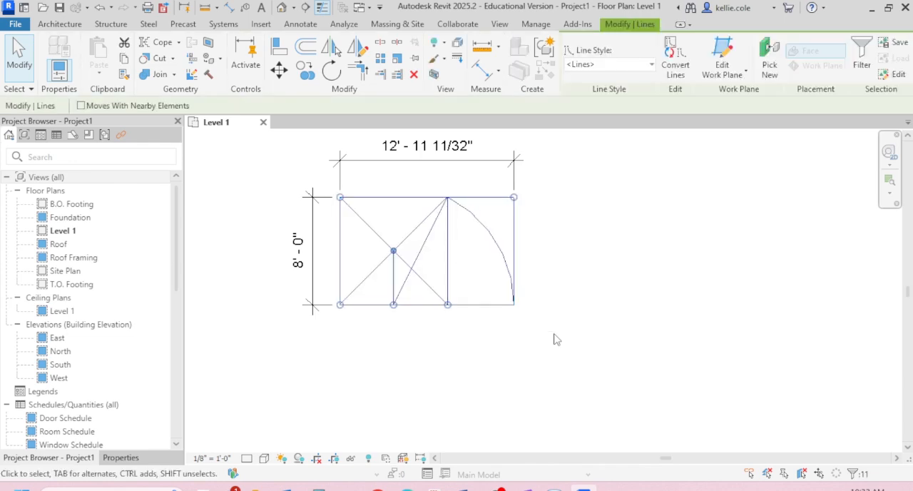
key(m)
key(v)
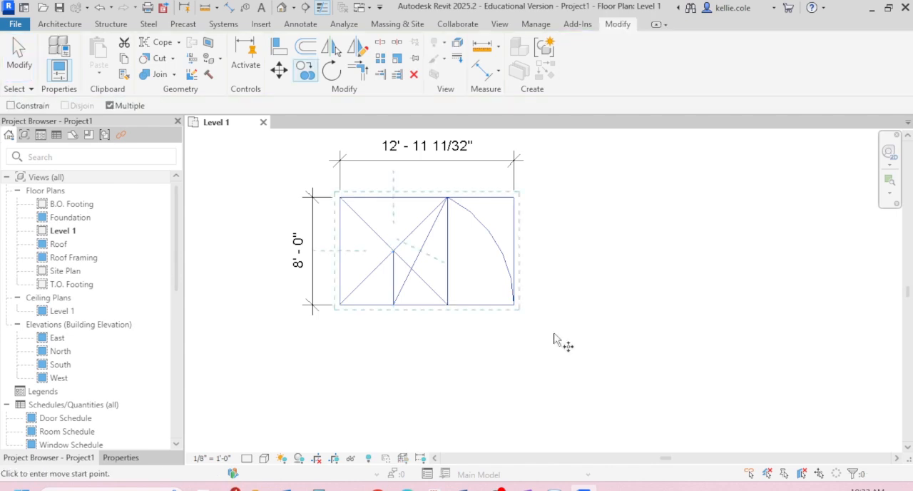
click(515, 198)
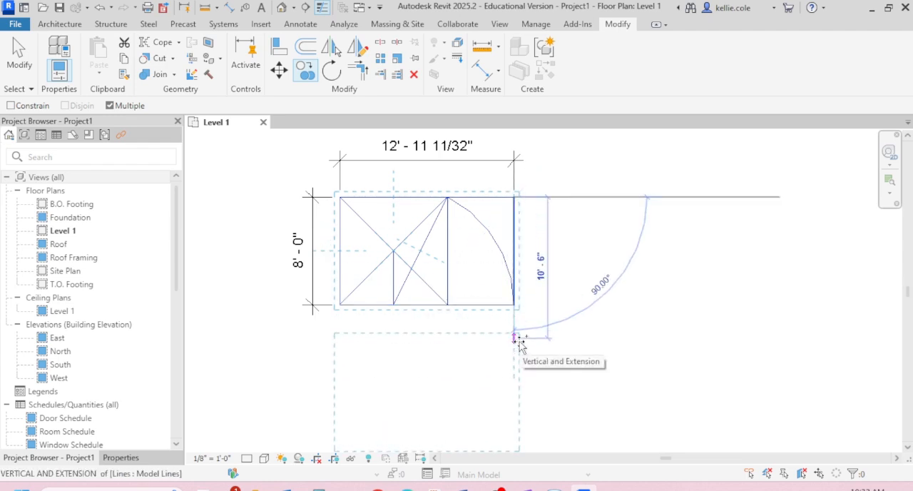
text(12)
key(Return)
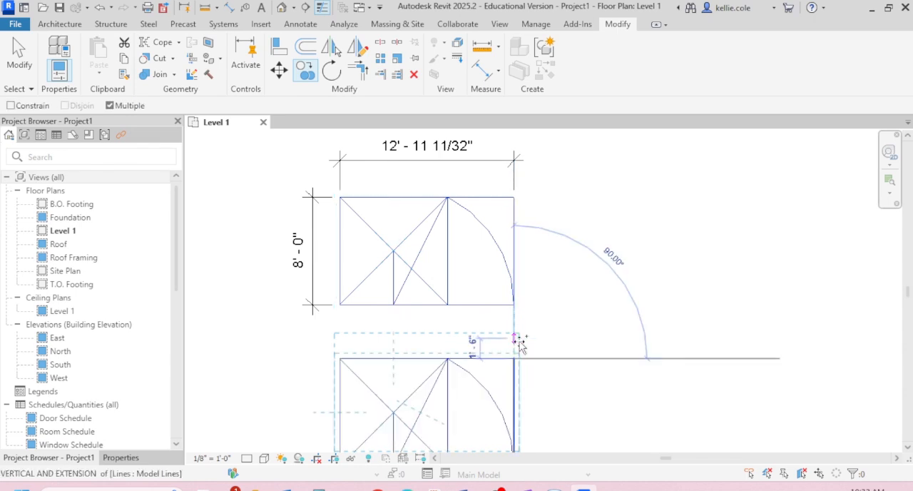
key(Escape)
scroll(577, 253, down, 4)
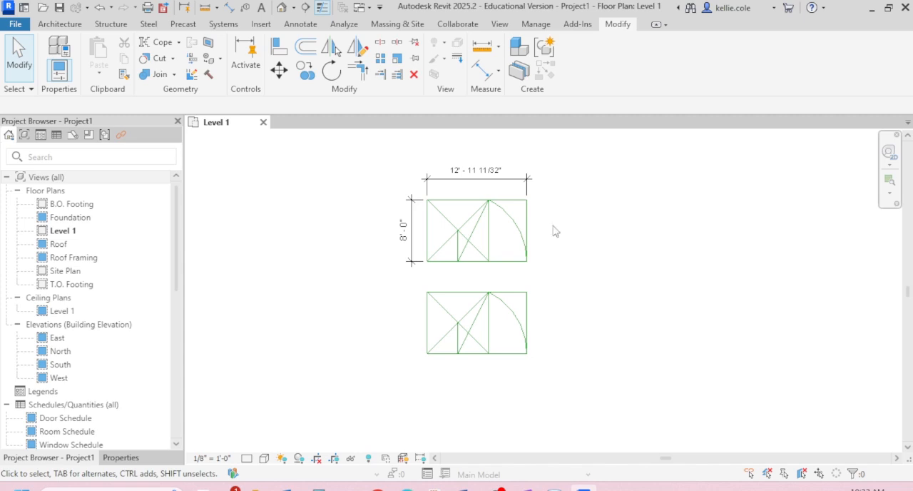
- Open the default 3D view and bring both golden rectangles into close view
click(281, 9)
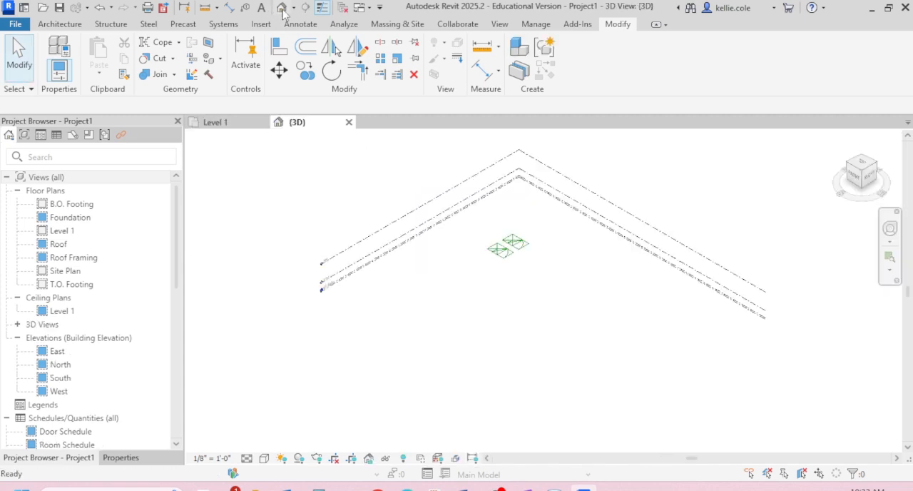
scroll(546, 298, up, 5)
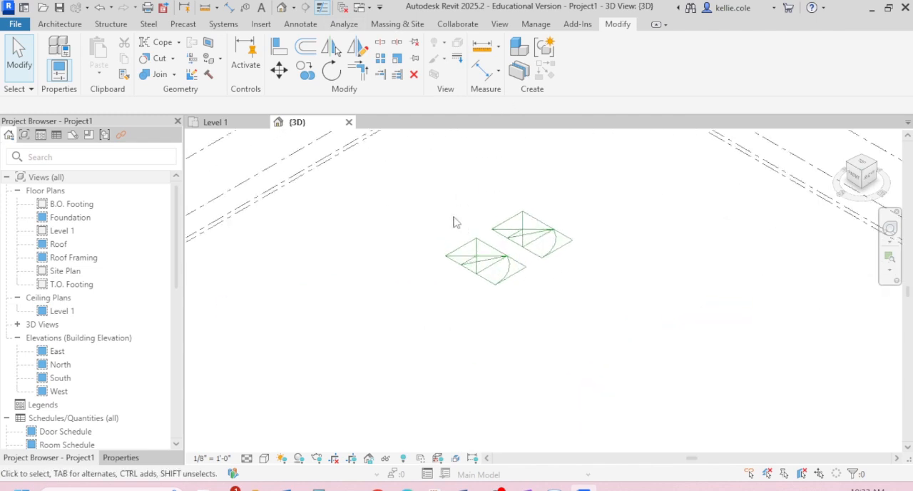
scroll(446, 215, up, 3)
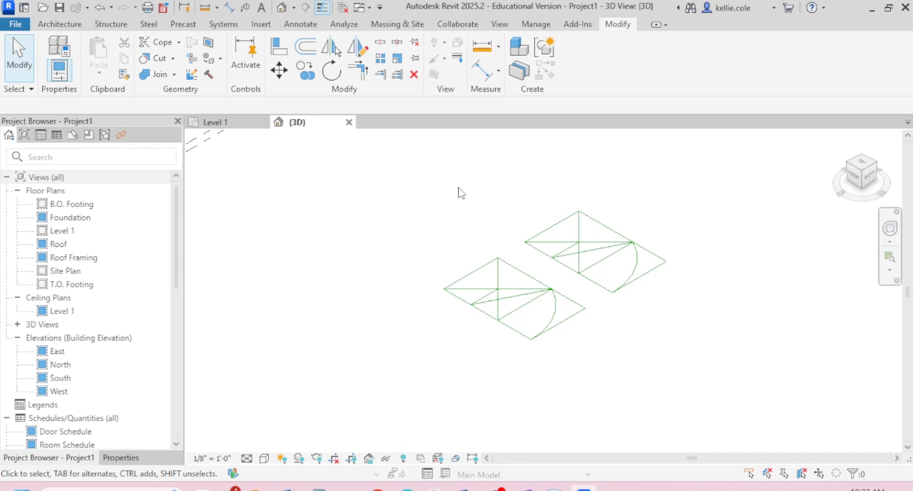
scroll(465, 214, down, 5)
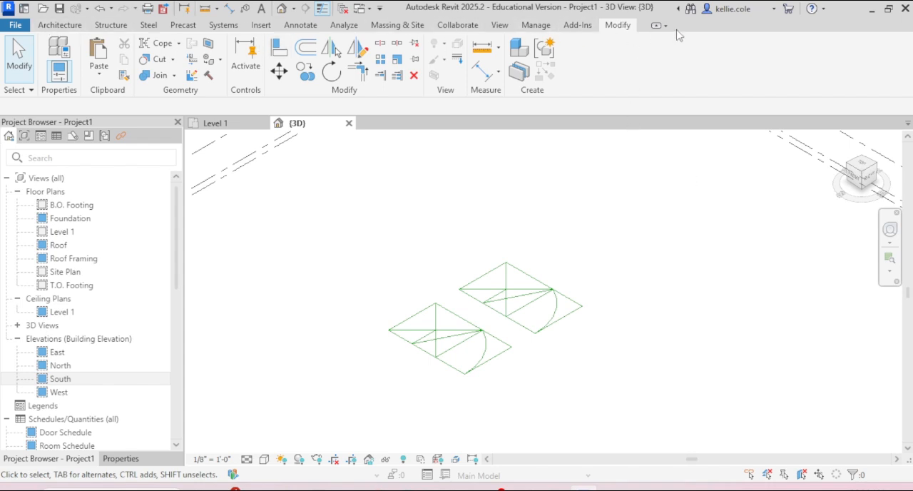
- Draw a 14' high wall along the full long edge of the copied rectangle that faces the original rectangle
click(60, 26)
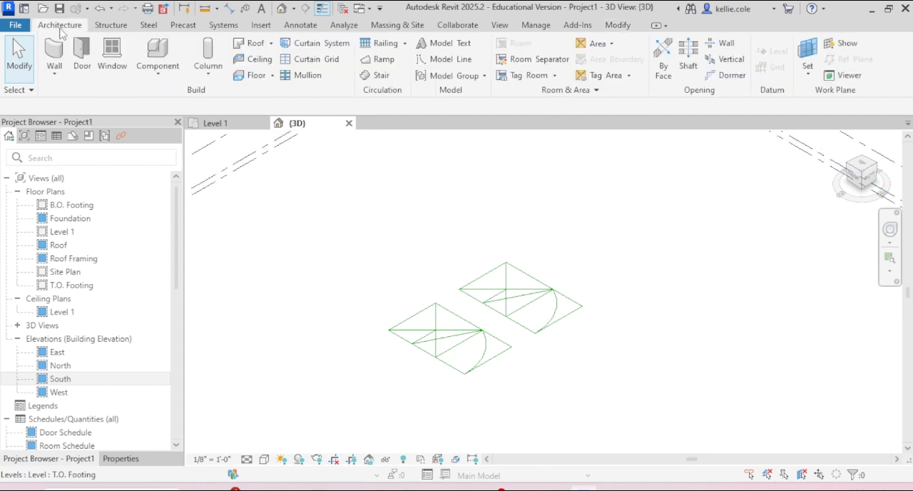
click(60, 77)
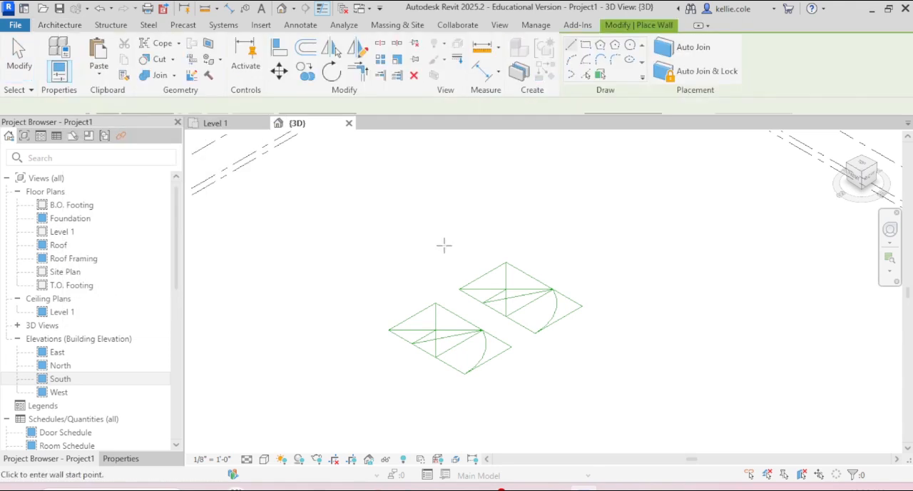
click(433, 302)
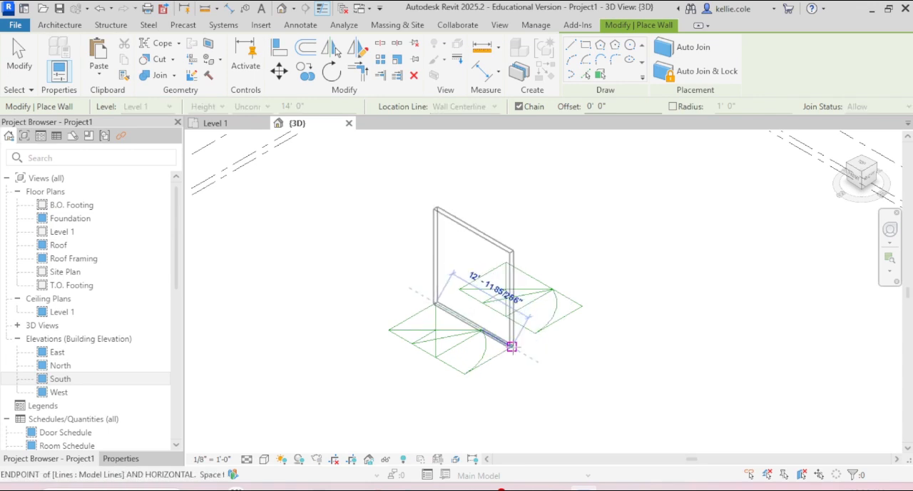
click(511, 347)
key(Escape)
key(Escape)
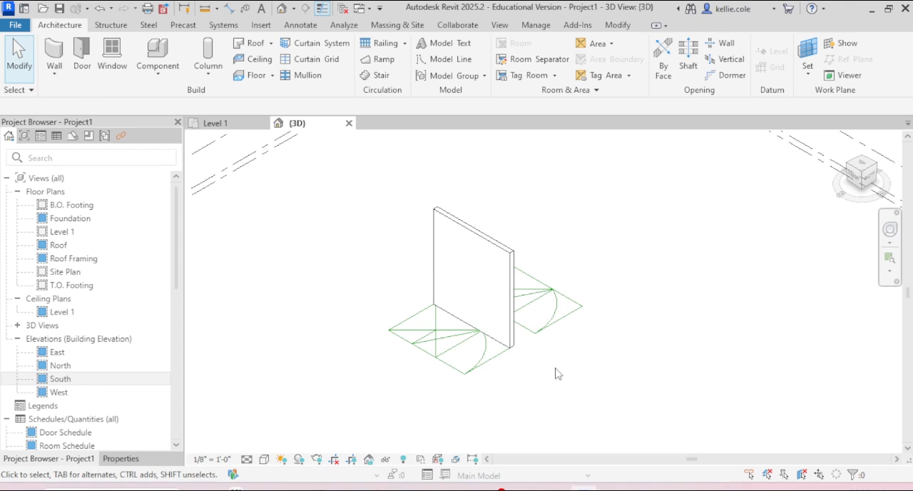
- In the top orientation of the 3D view, select all lines of the original rectangle, away from the wall
scroll(467, 361, down, 4)
shift+middle_drag(467, 363, 550, 295)
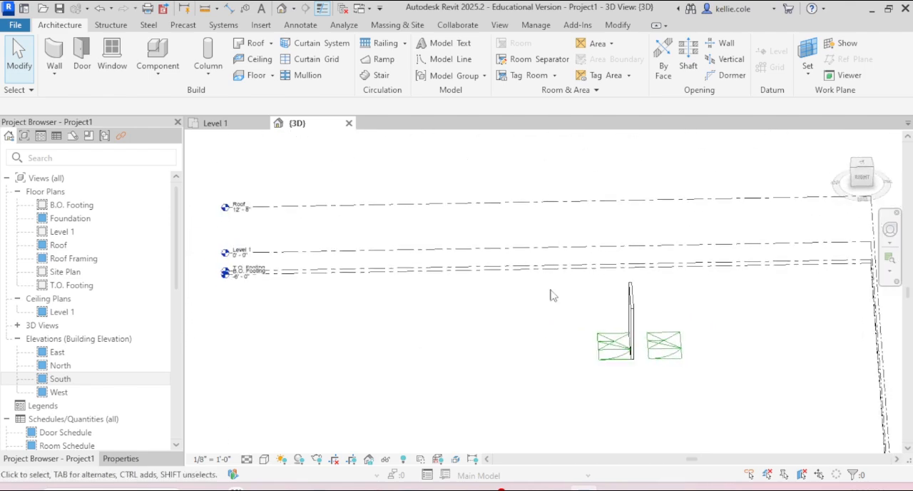
click(860, 165)
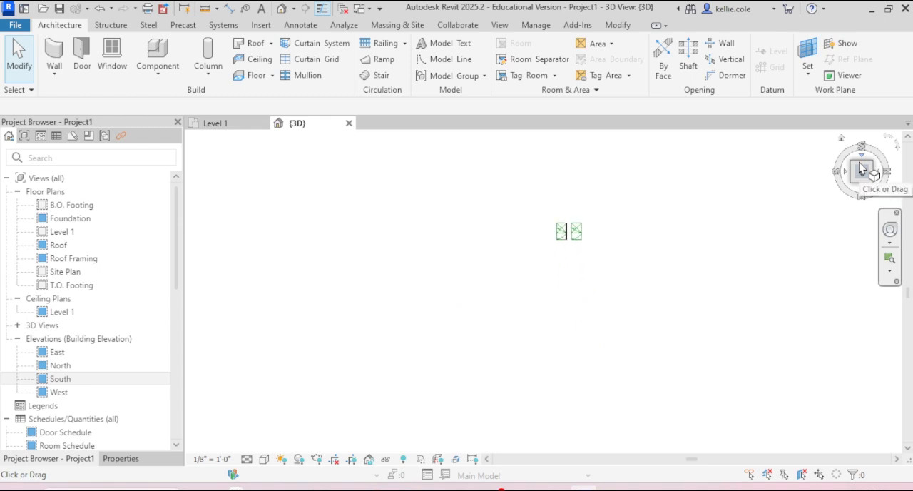
scroll(586, 230, up, 4)
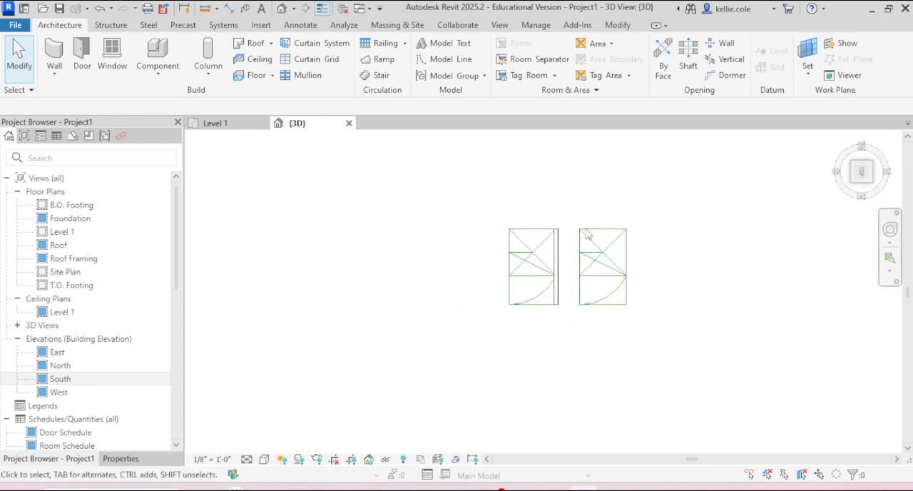
drag(570, 218, 689, 346)
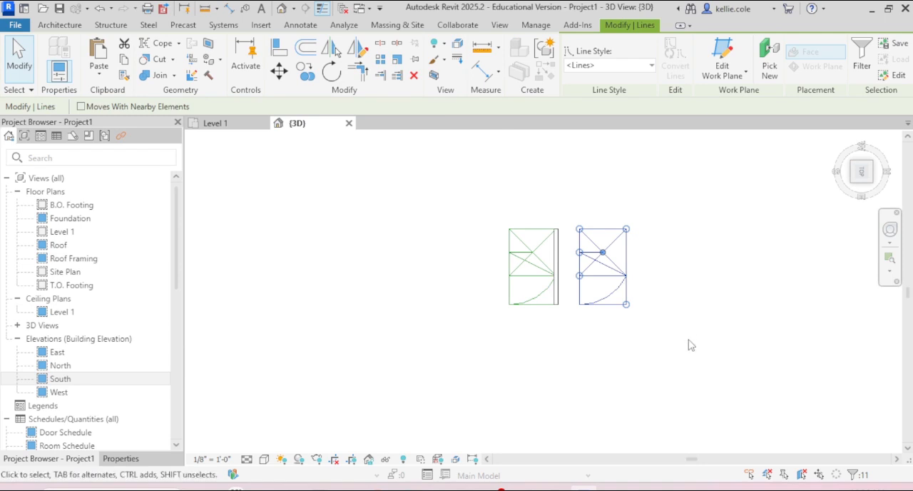
- In the South elevation, rehost the selected golden rectangle lines by picking the wall's face as their work plane and place them within the wall
double_click(71, 384)
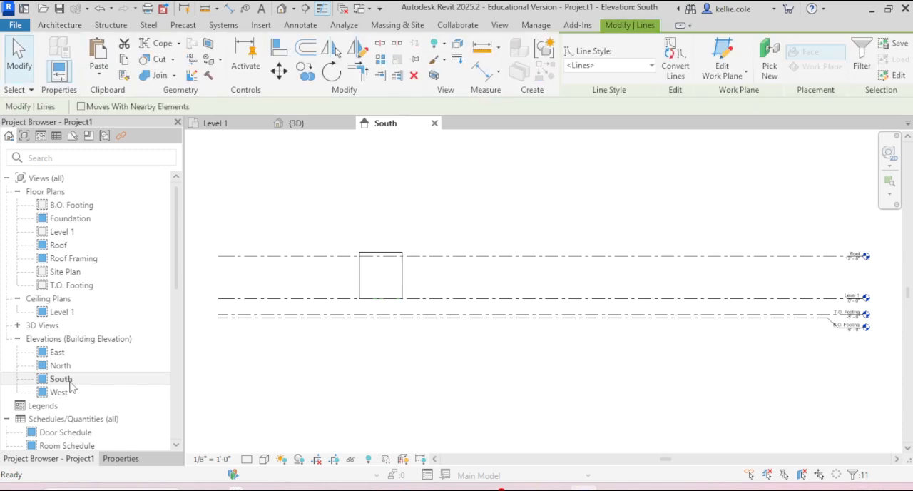
scroll(371, 279, up, 3)
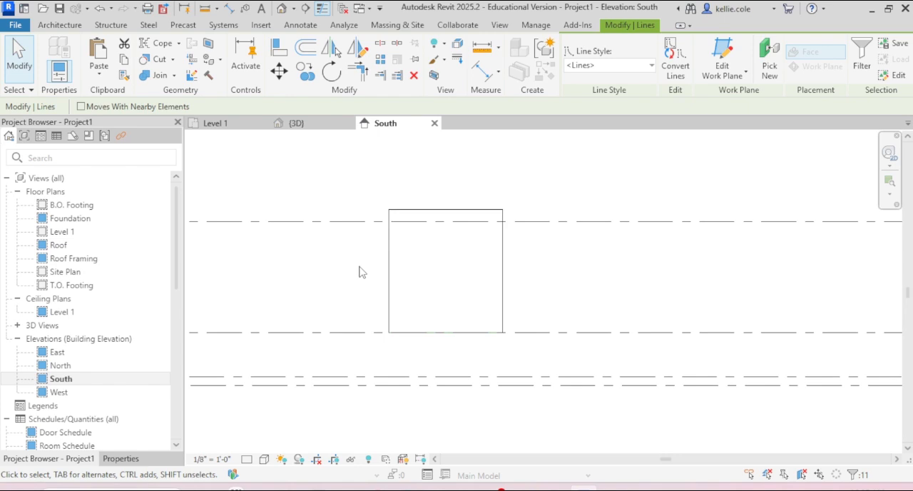
key(l)
key(i)
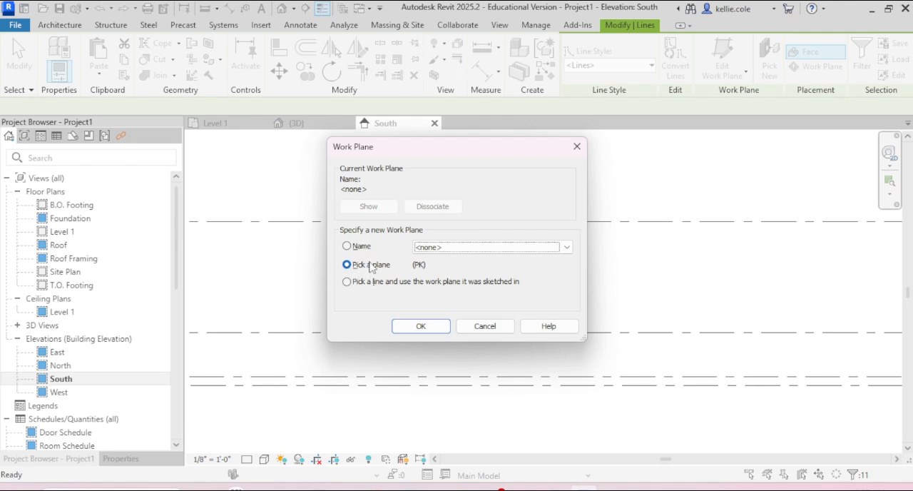
click(427, 327)
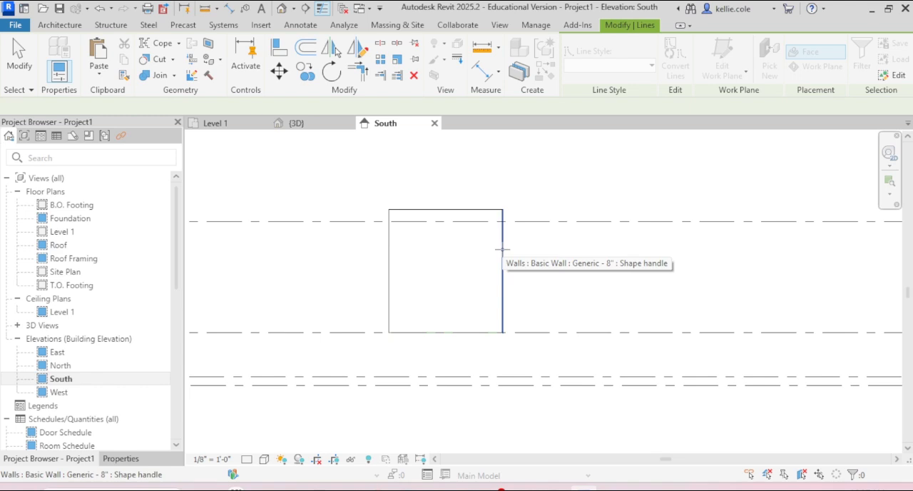
key(Tab)
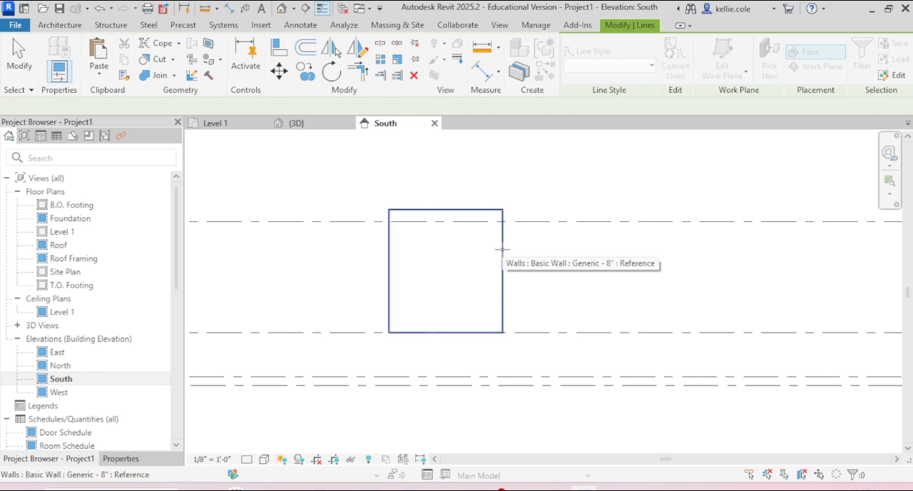
click(502, 249)
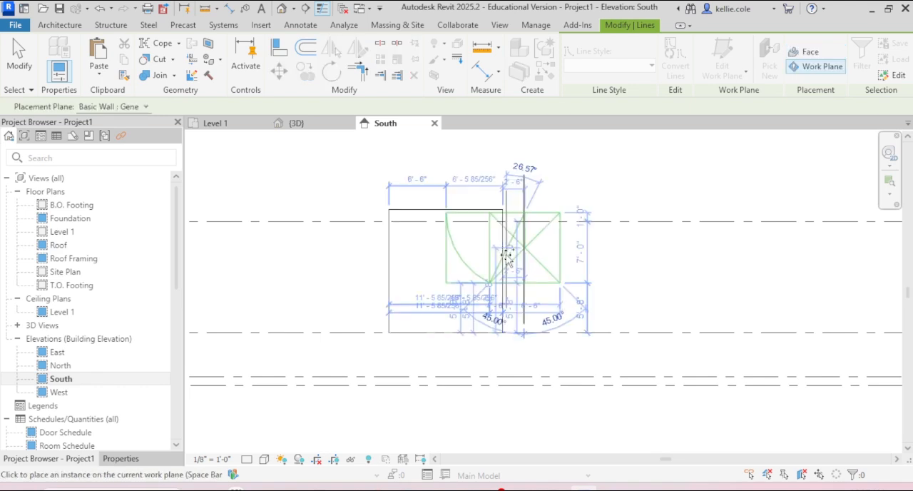
scroll(444, 284, up, 5)
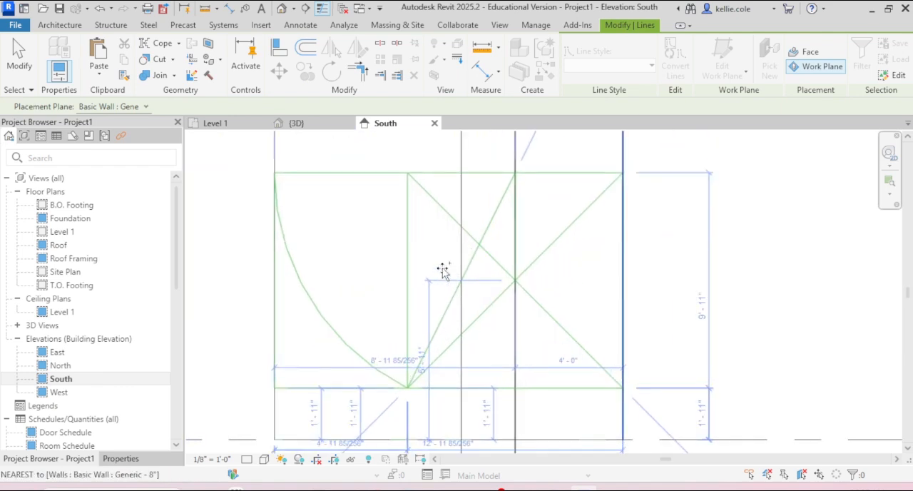
click(447, 279)
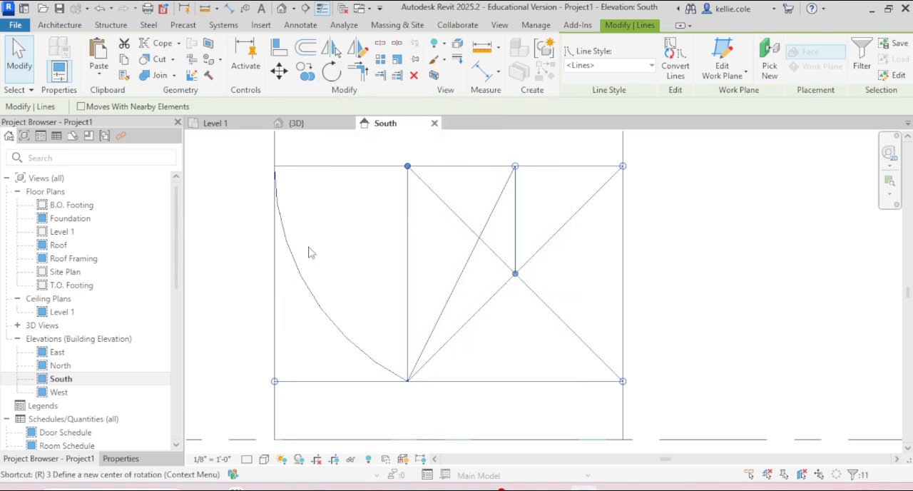
- Rotate the rehosted golden rectangle 180° about its lower-left corner
key(o)
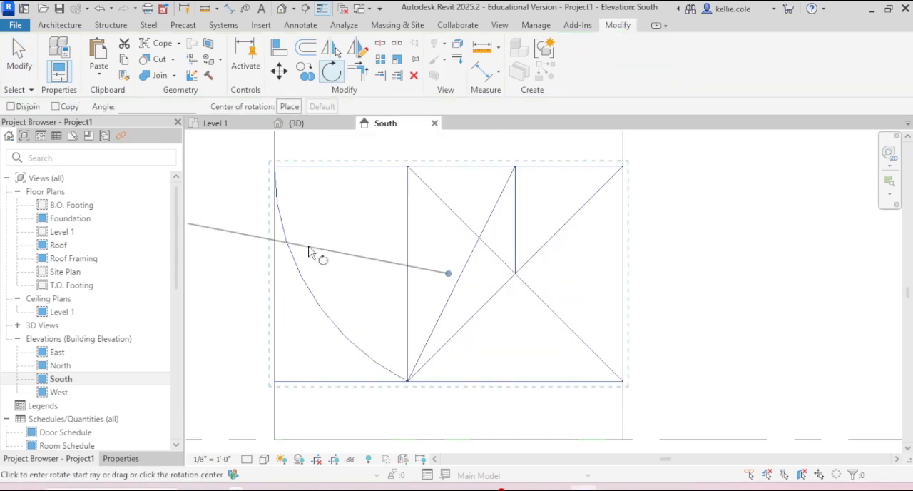
scroll(497, 293, down, 1)
scroll(497, 293, down, 1)
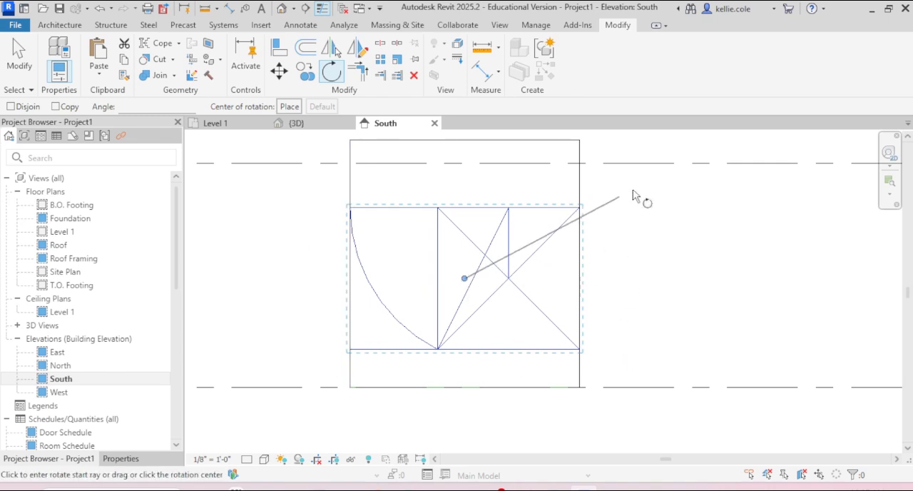
key(space)
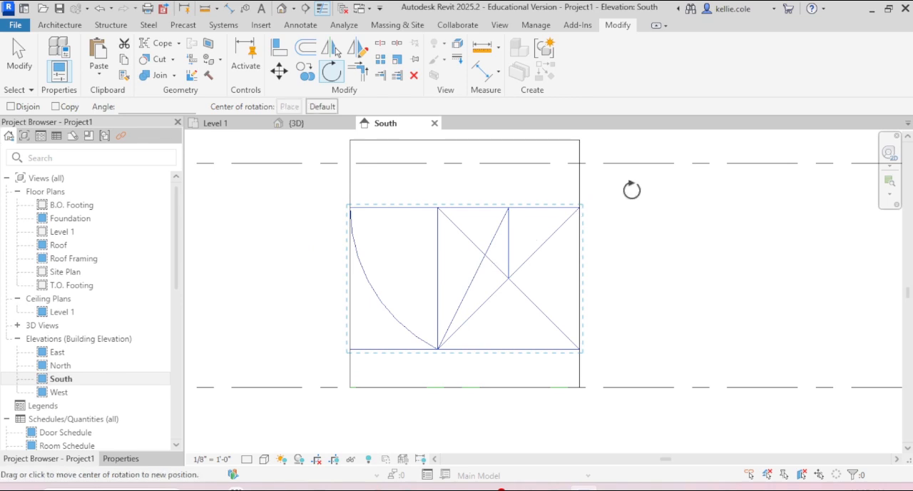
click(349, 349)
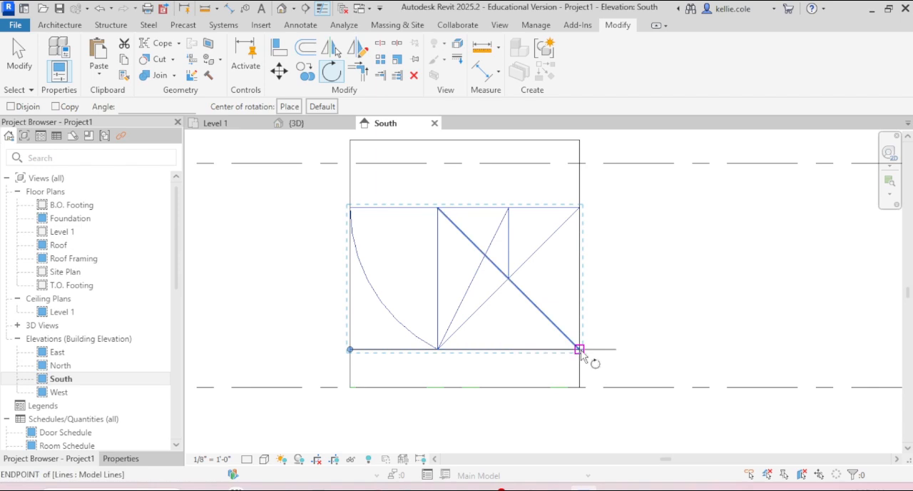
scroll(580, 350, down, 3)
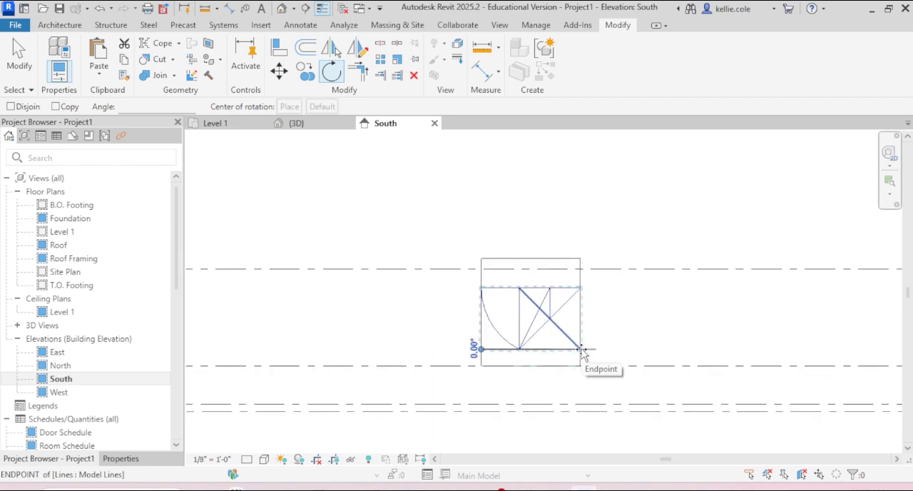
click(579, 349)
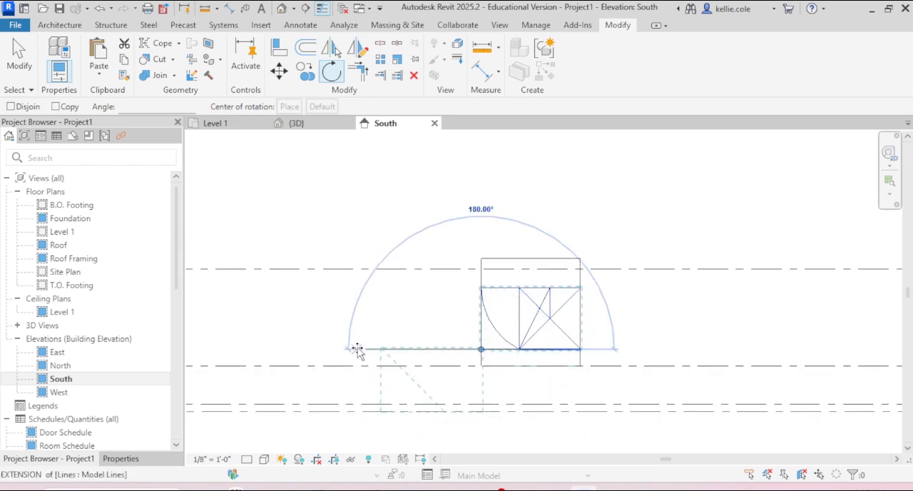
text(180)
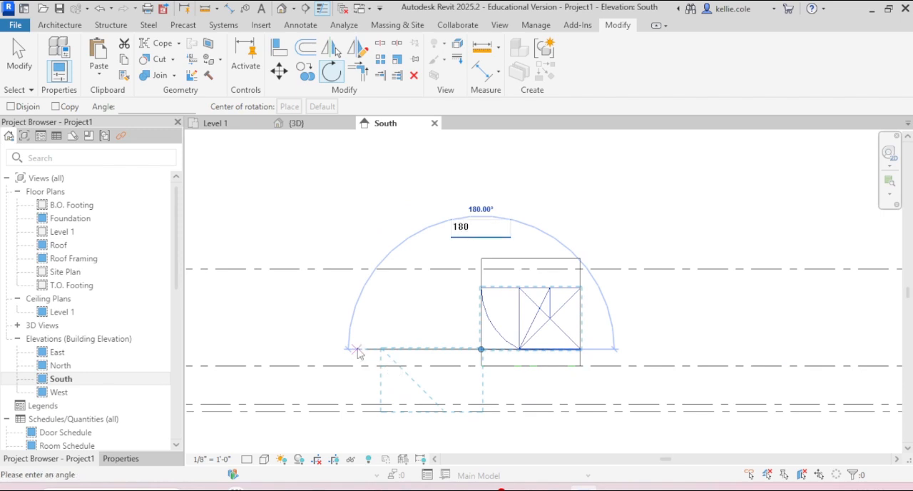
key(Return)
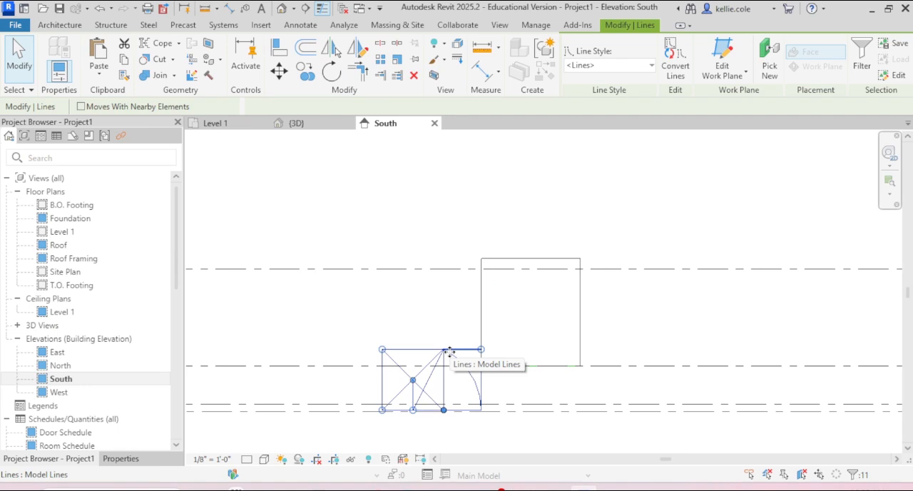
- Move the rotated golden rectangle so its lower-left corner sits on the wall's bottom-left corner
key(m)
key(v)
click(383, 411)
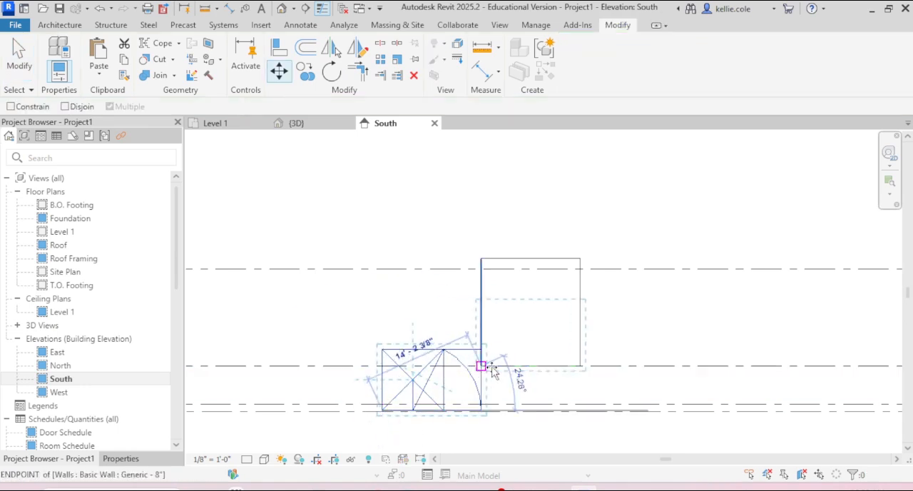
click(481, 366)
scroll(421, 342, down, 3)
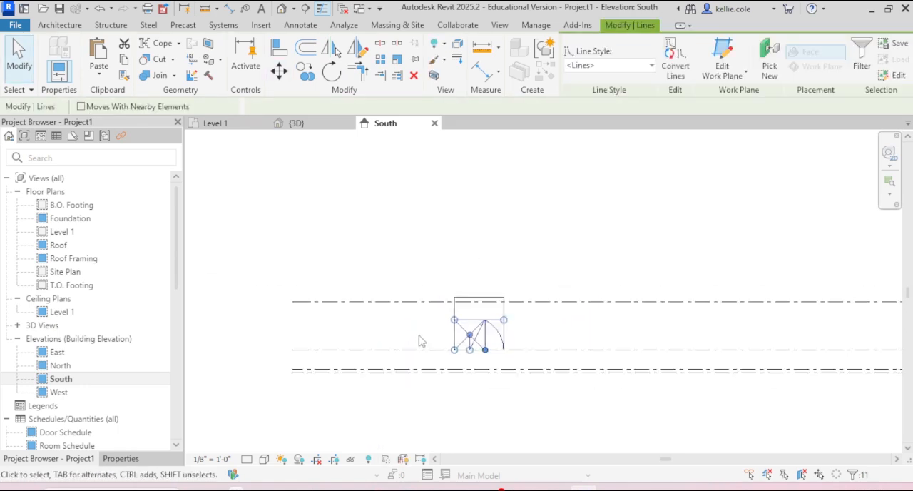
scroll(365, 313, down, 3)
key(Escape)
scroll(742, 334, up, 5)
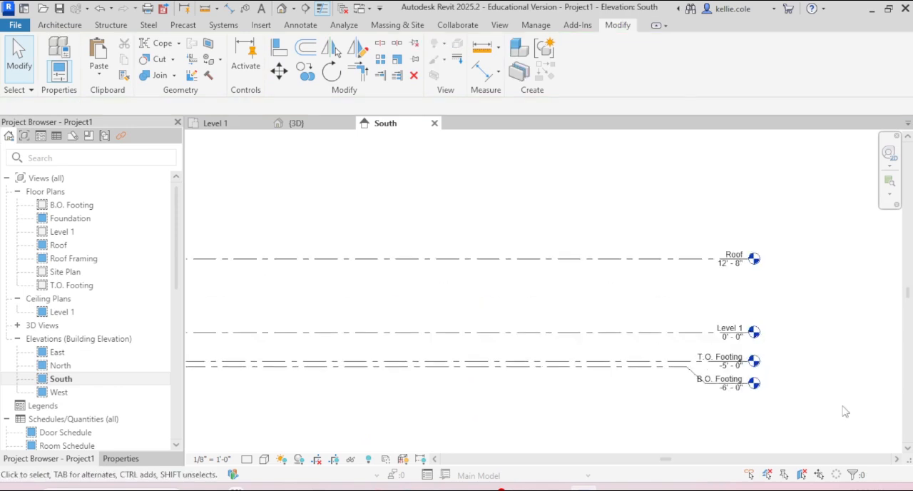
scroll(847, 407, down, 5)
scroll(491, 398, up, 5)
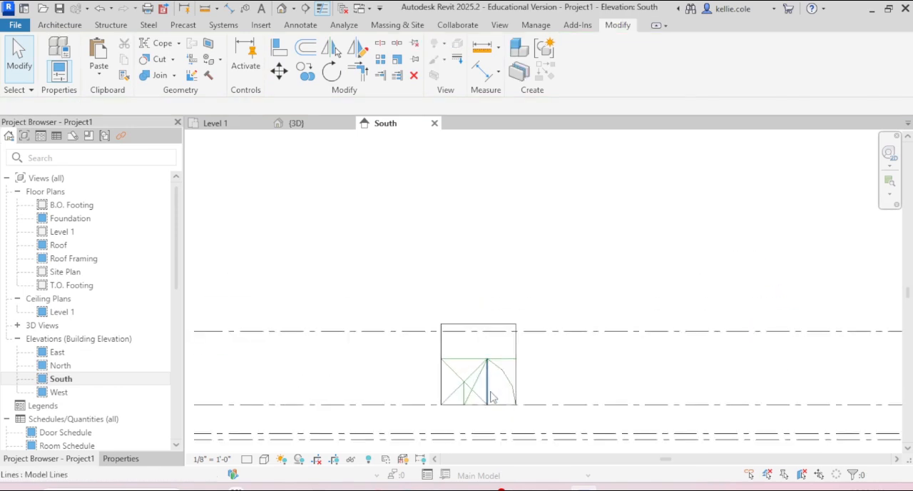
scroll(491, 398, up, 3)
middle_drag(495, 362, 485, 289)
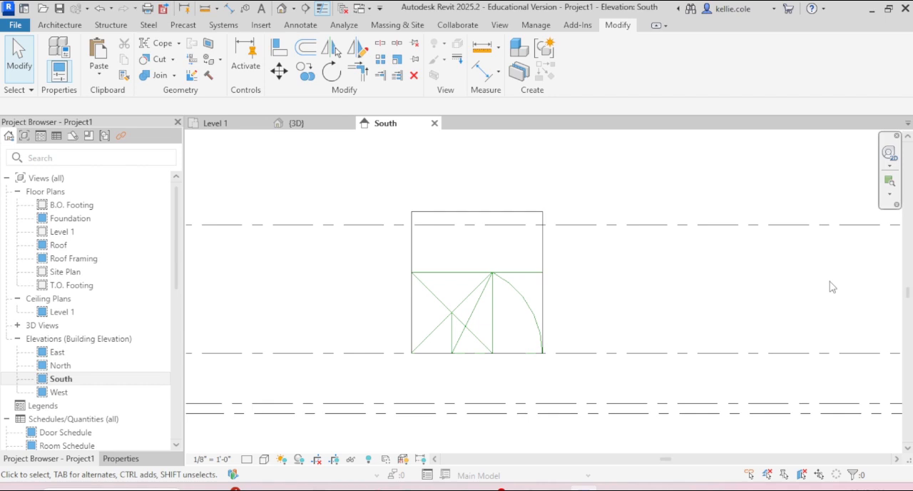
- In the Level 1 plan, copy the dimensioned golden rectangle's lines, without the dimensions, 25' horizontally to the right
click(227, 126)
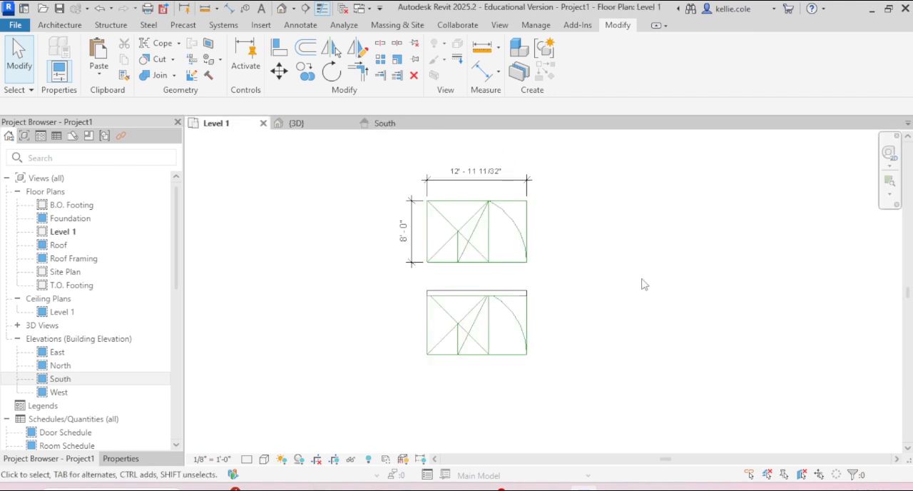
drag(415, 190, 552, 287)
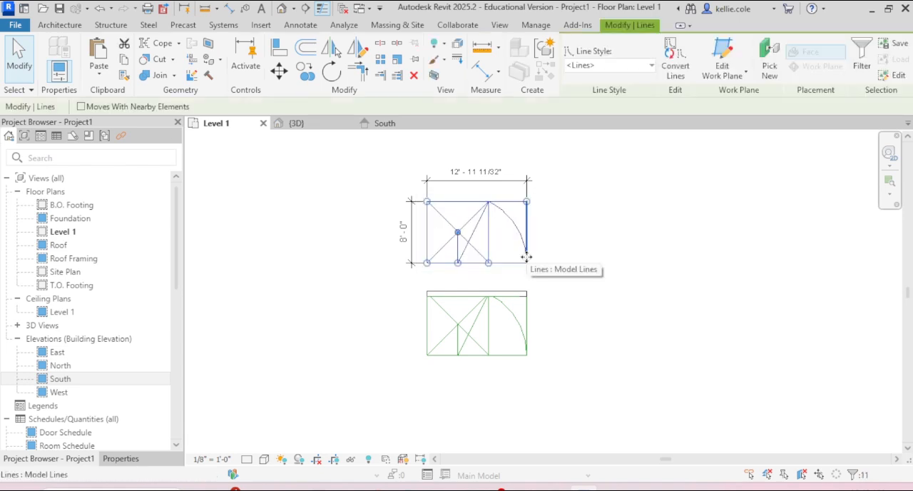
key(c)
key(o)
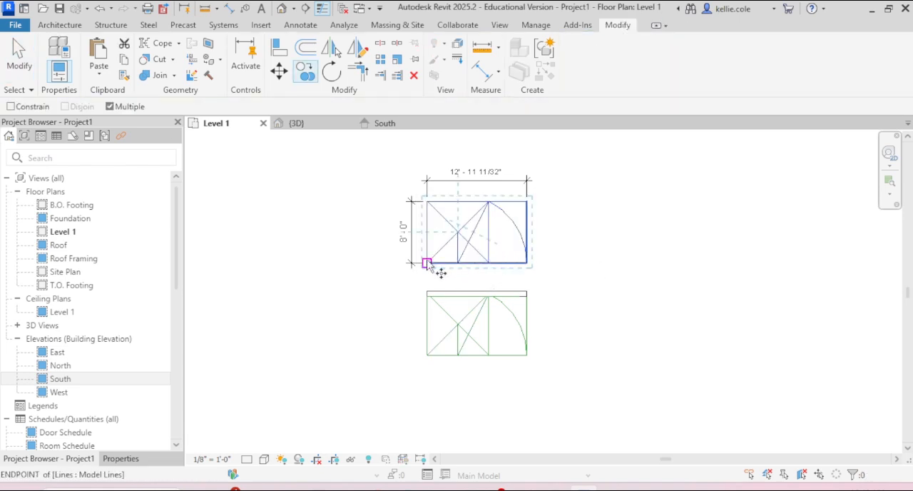
click(427, 262)
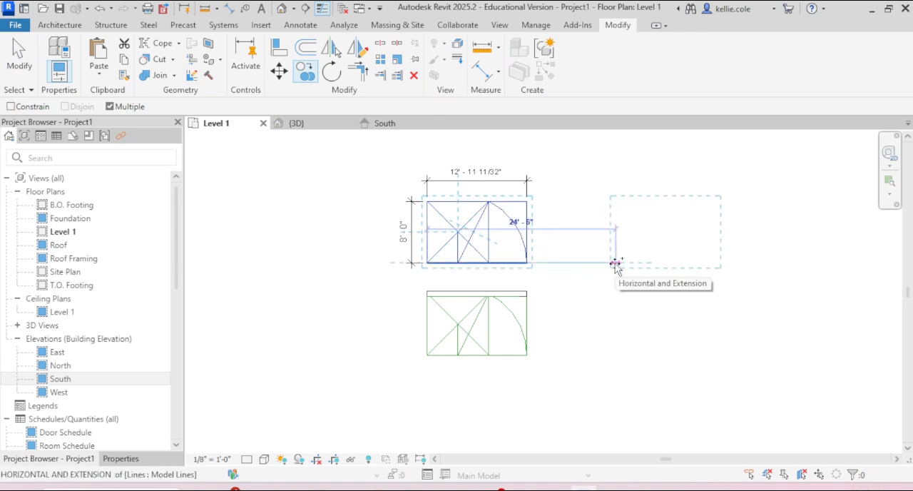
text(25)
key(Return)
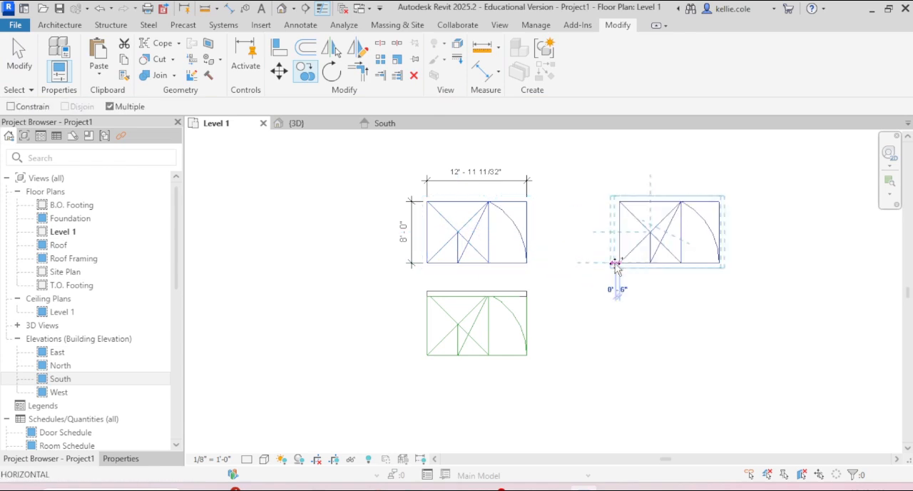
key(Escape)
- Delete the arc and all construction lines inside the new copy's square, keeping the outline and the vertical dividing line
scroll(709, 226, up, 3)
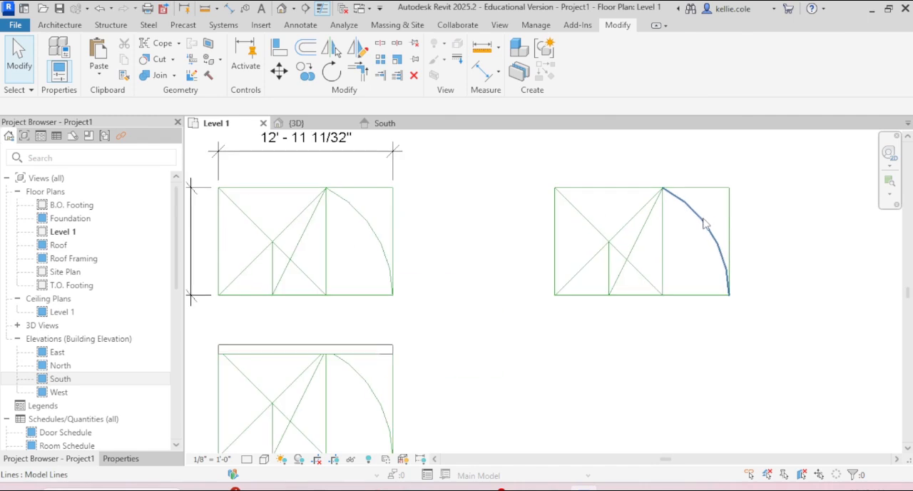
click(708, 224)
key(Delete)
drag(634, 203, 585, 266)
key(Delete)
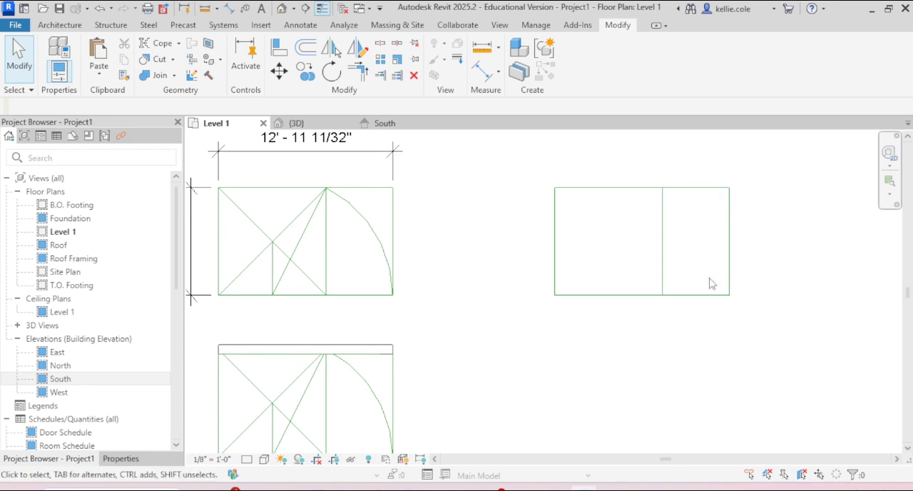
- Draw a diagonal model line across the copy's smaller rectangle, from the dividing line's top end to the outline's lower-right corner
key(l)
key(i)
click(662, 187)
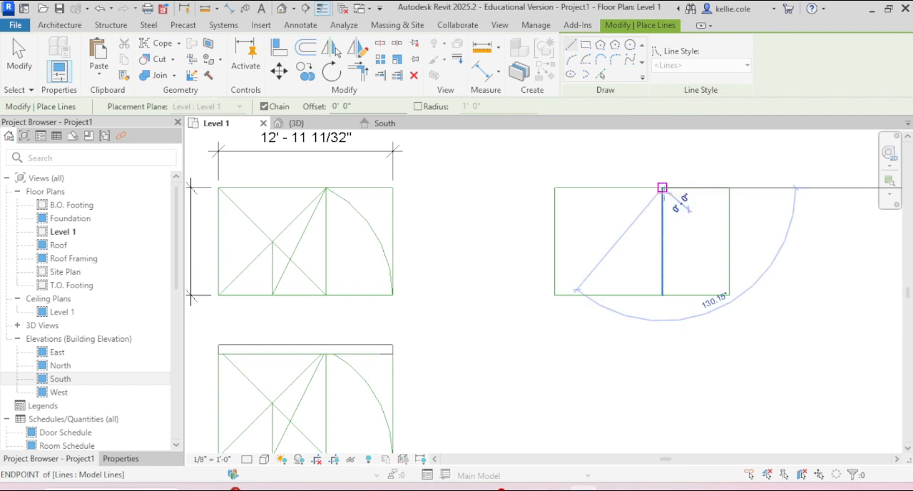
click(729, 295)
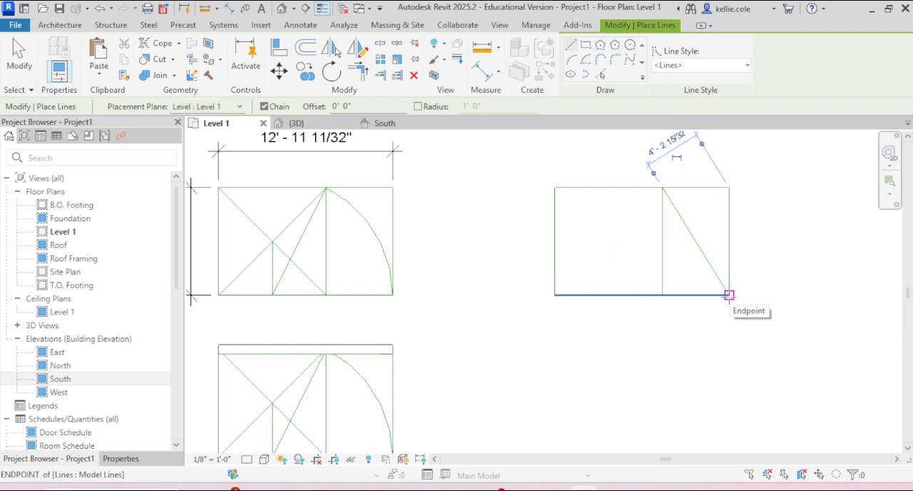
key(Escape)
key(Escape)
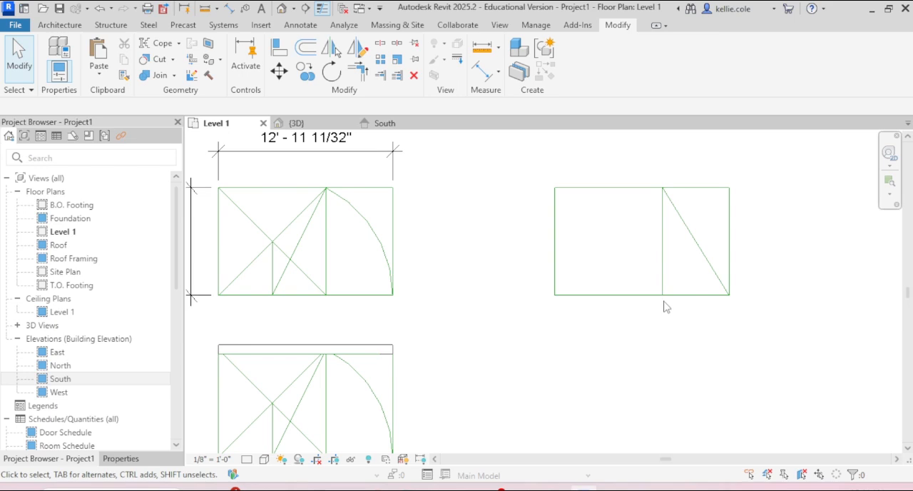
- Draw a model line from the dividing line's bottom end, perpendicular to the diagonal, and continue it to the outline's right edge
key(l)
key(i)
click(663, 295)
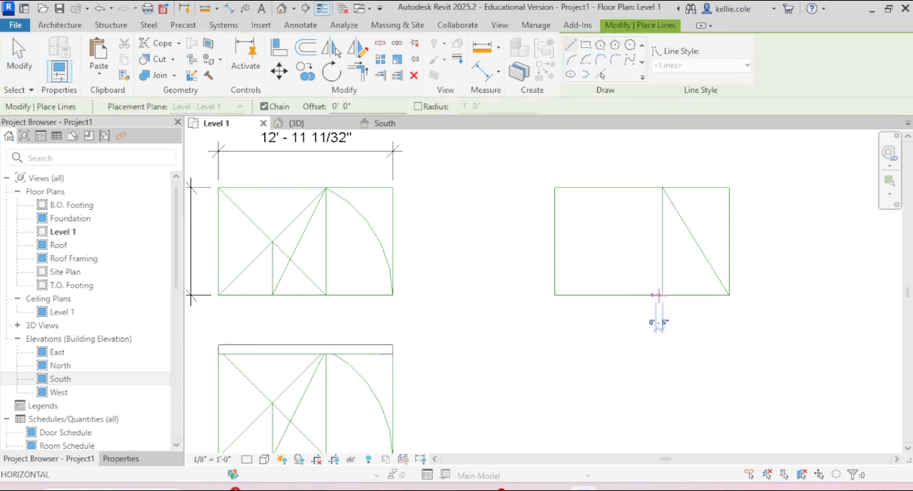
click(712, 266)
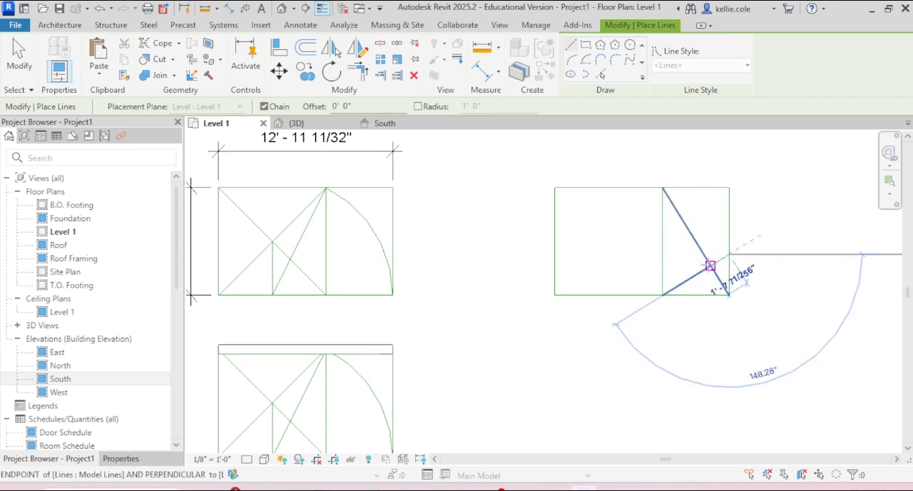
key(Escape)
key(Escape)
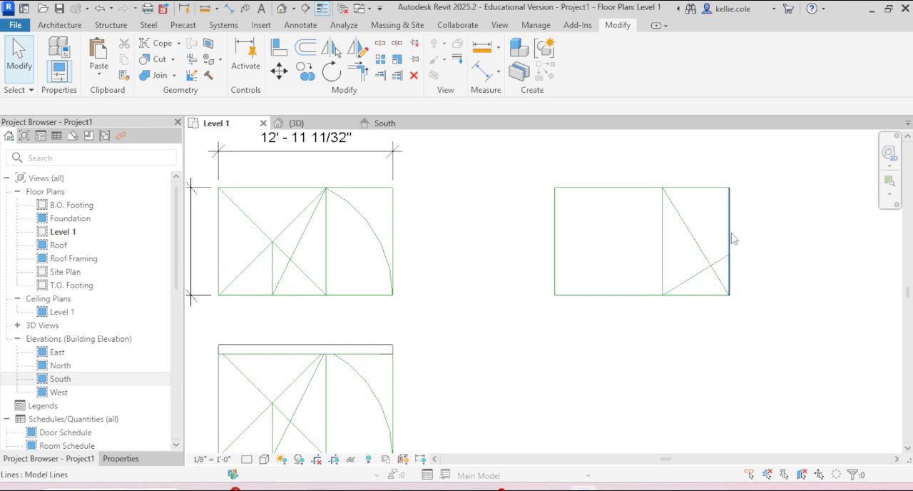
- Draw a horizontal model line from the perpendicular's end on the outline's right edge to the dividing line, and delete the long diagonal
key(l)
key(i)
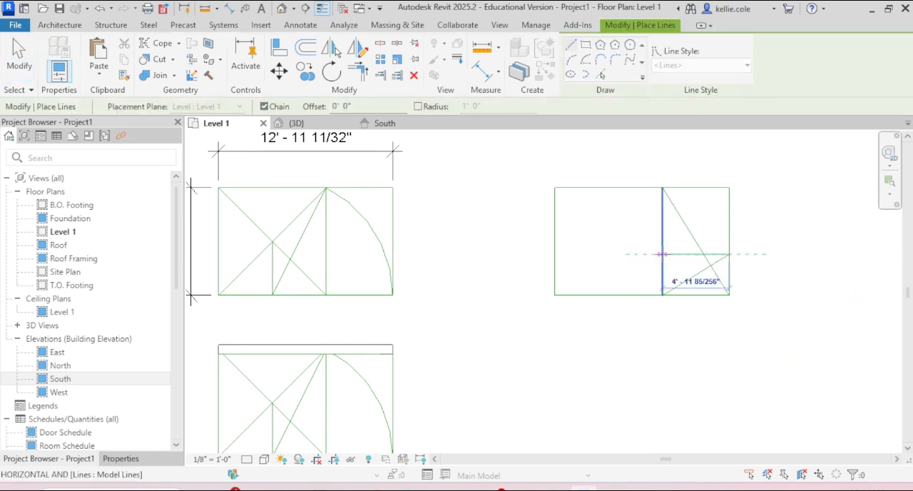
click(662, 254)
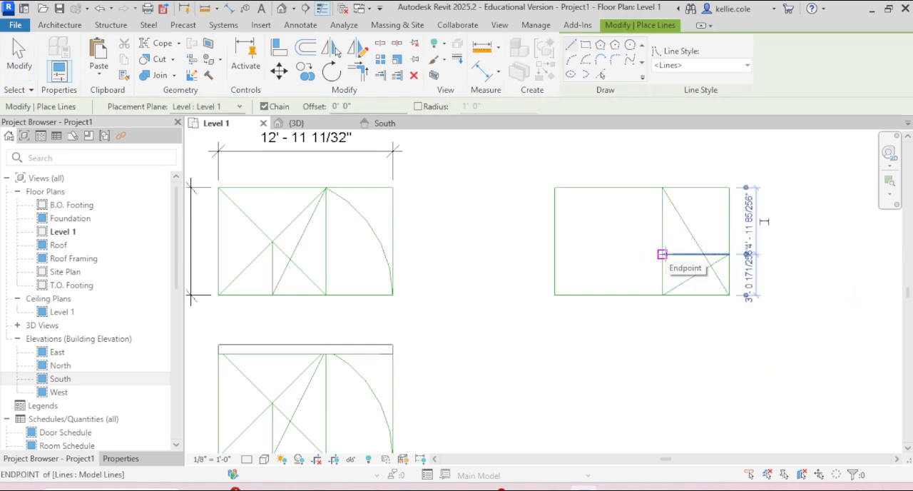
key(Escape)
key(Escape)
click(697, 245)
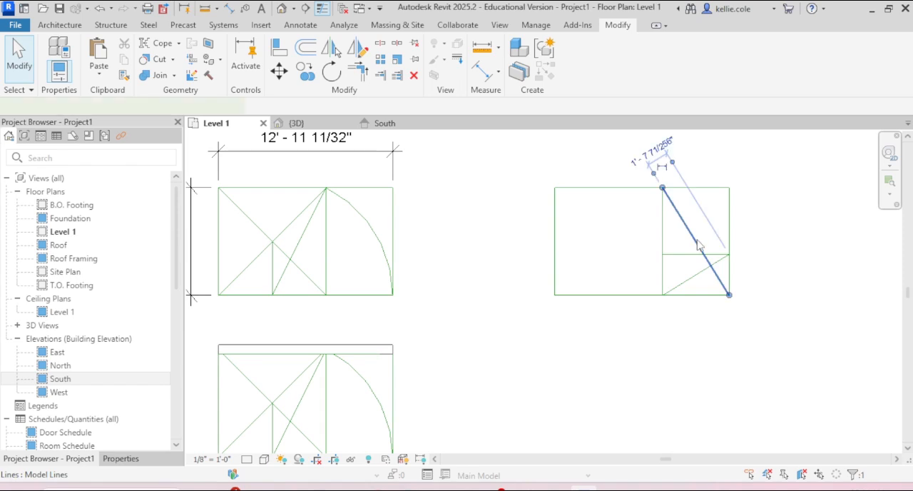
key(Delete)
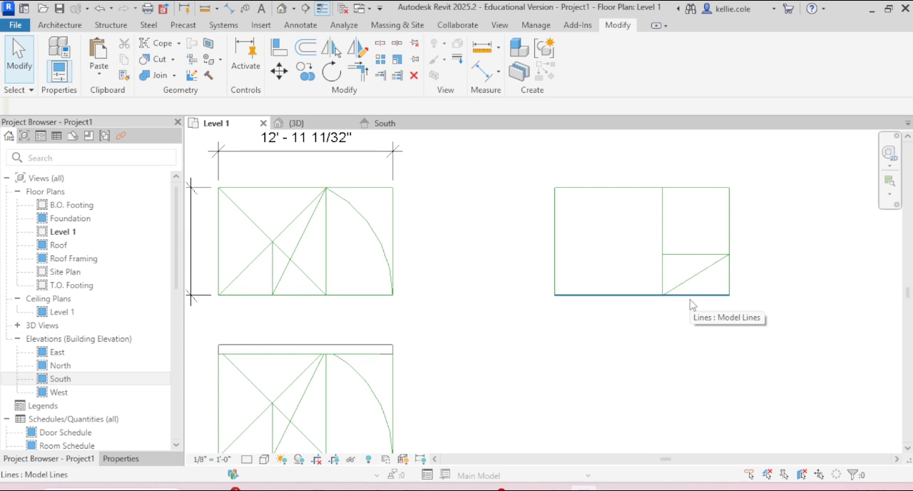
- Draw a model line from the horizontal divider's left end, perpendicular to the remaining diagonal, to the outline's bottom edge
key(l)
key(i)
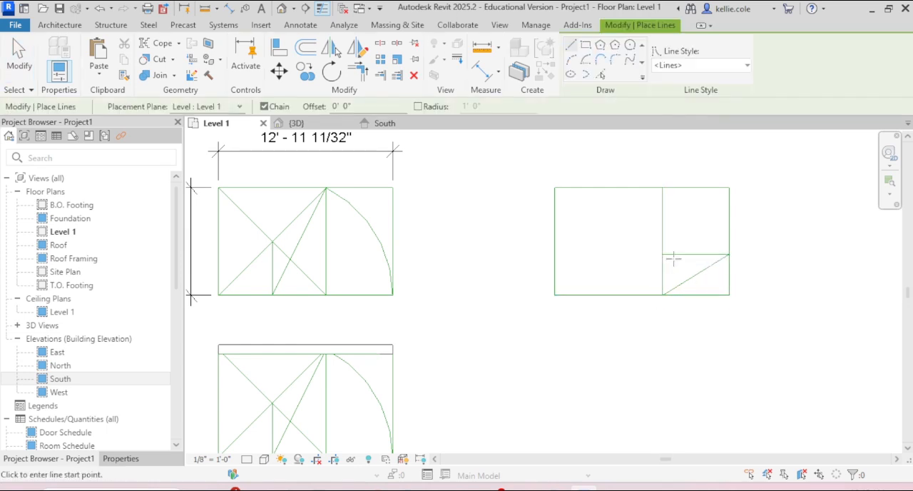
click(662, 254)
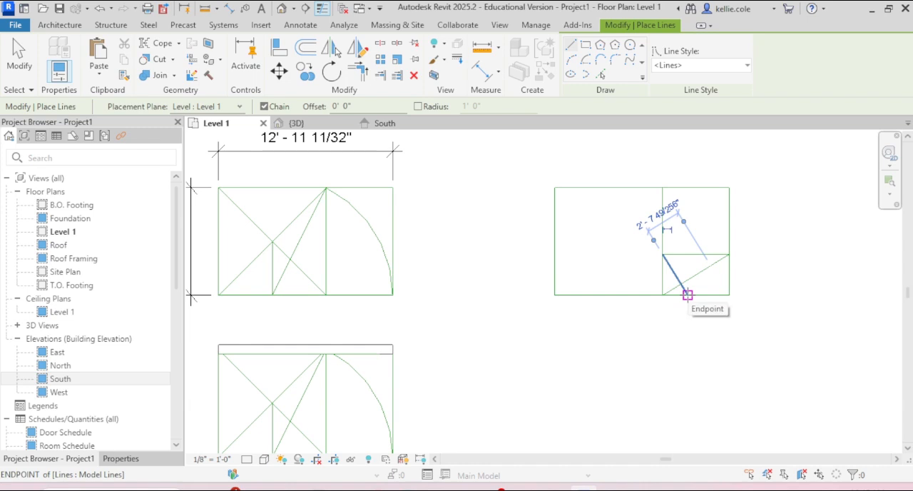
click(687, 294)
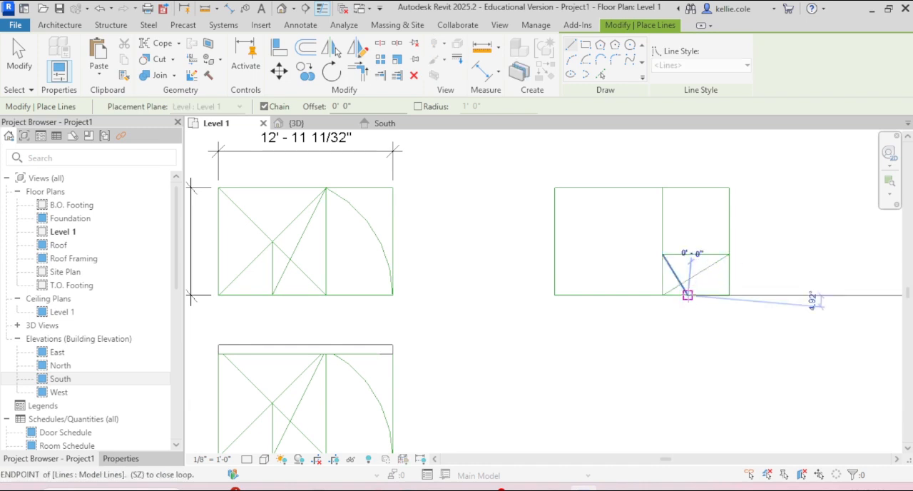
- Draw a vertical model line from that bottom-edge point up to the horizontal divider, and delete the older diagonal crossing the lower-right rectangle
click(687, 254)
key(Escape)
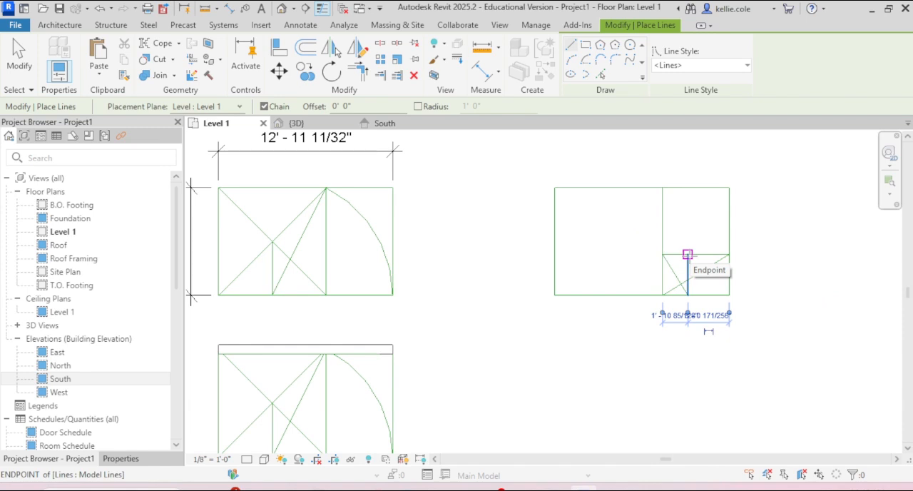
key(Escape)
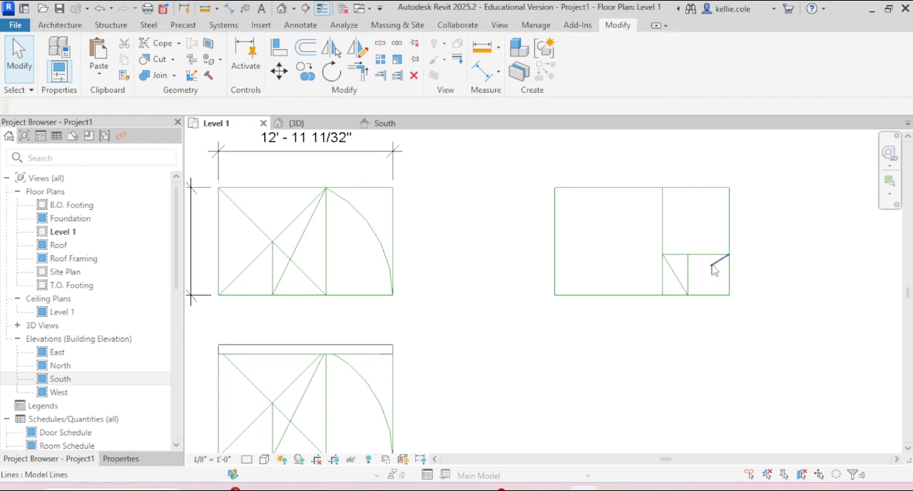
click(714, 269)
key(Delete)
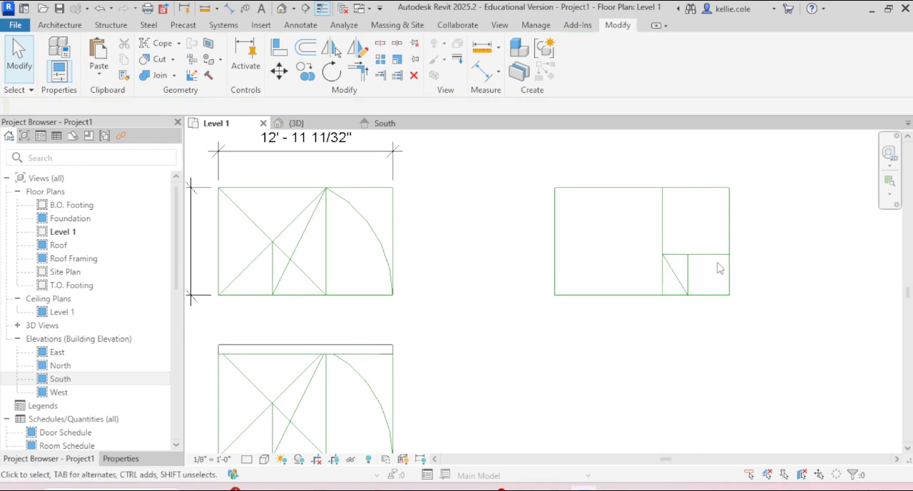
- Draw a model line from the short vertical divider's top end, perpendicular to the remaining diagonal, to the main dividing line
key(l)
key(i)
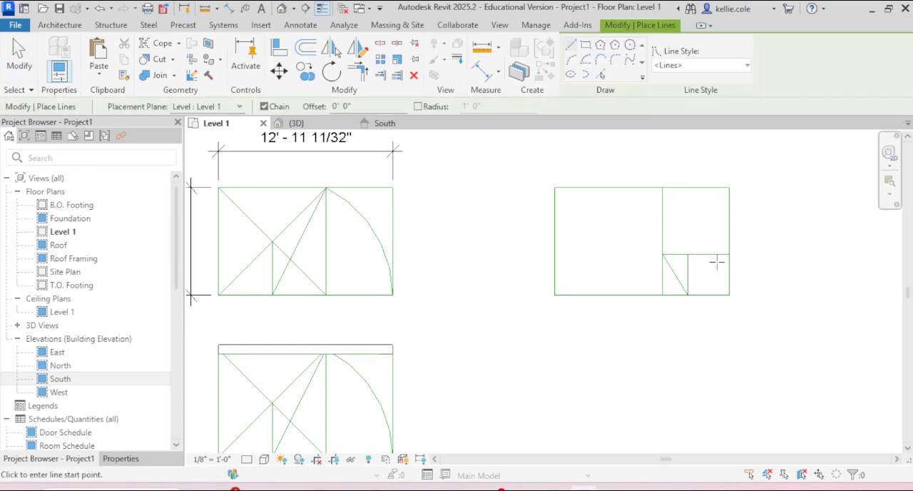
click(688, 295)
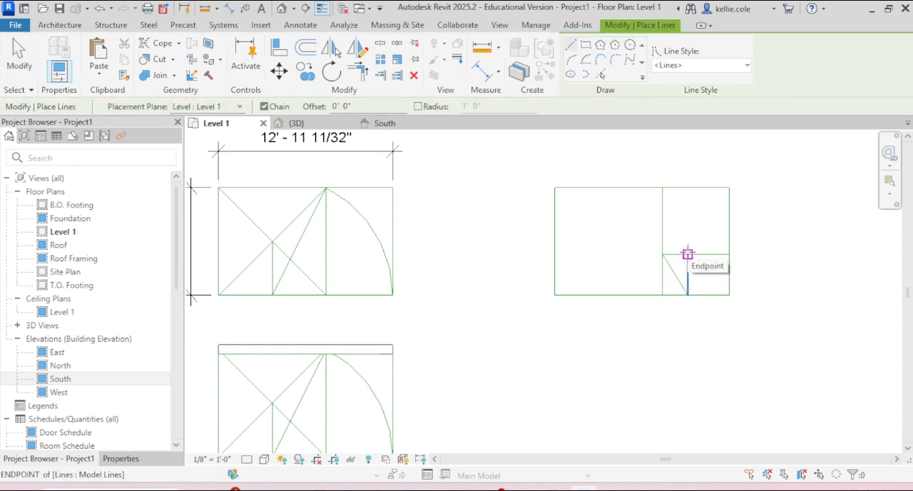
click(688, 254)
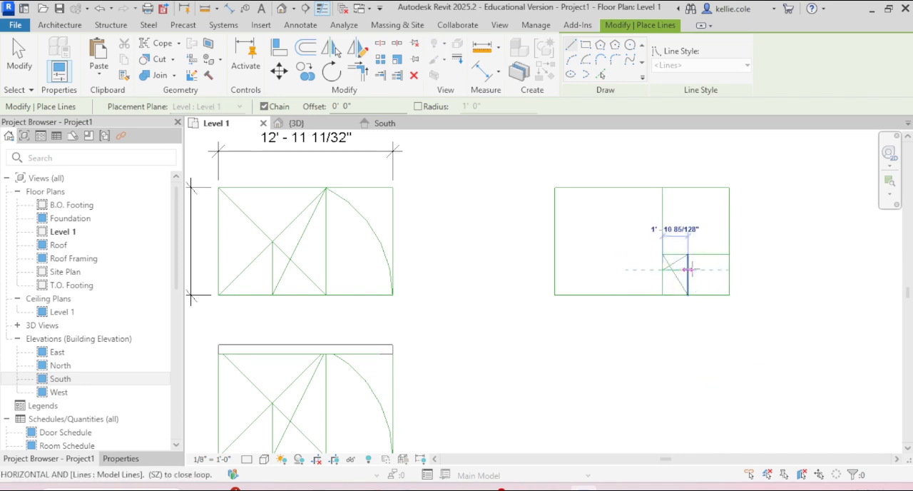
- Draw a horizontal model line from the perpendicular's left end to the short vertical divider, and delete the diagonal reaching the bottom edge
key(Escape)
key(Escape)
click(683, 288)
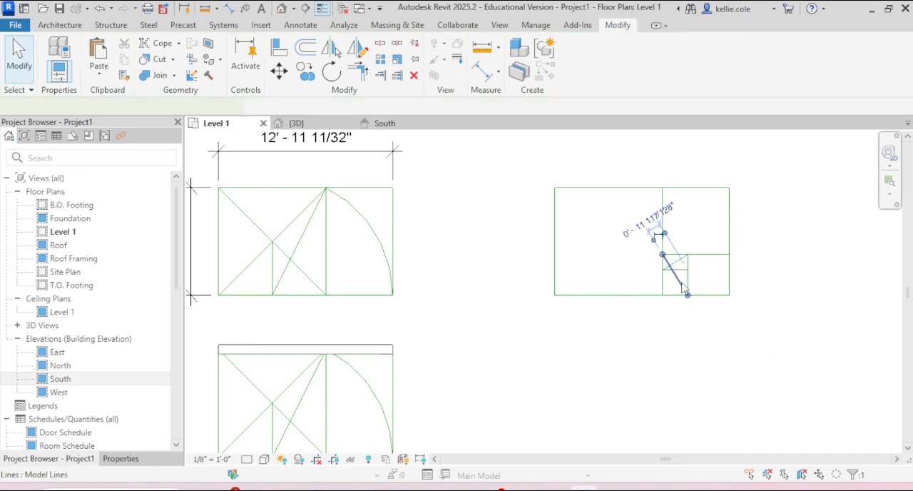
key(Delete)
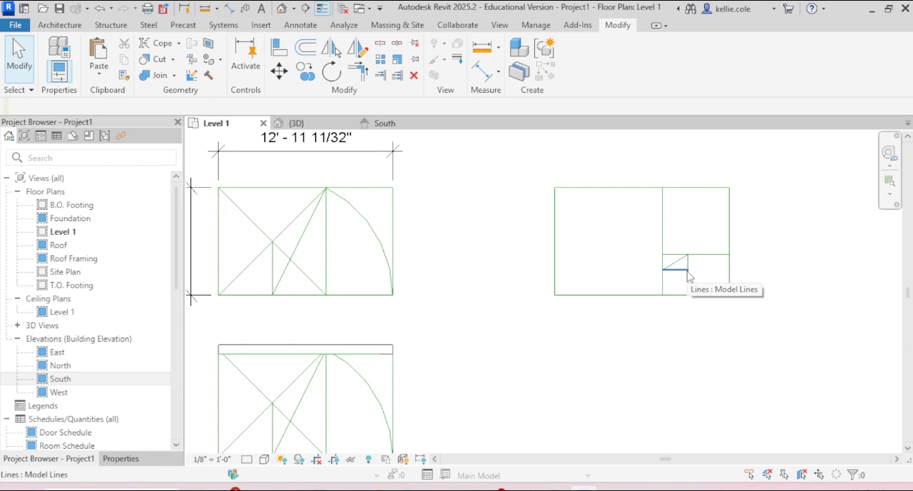
- Draw a model line from the short horizontal divider's right end, perpendicular to the small diagonal, to the line above
key(l)
key(i)
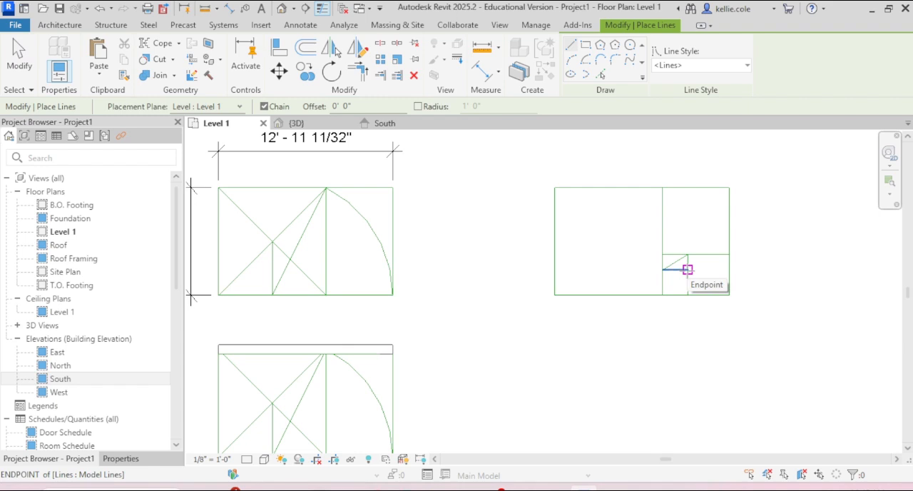
click(688, 270)
scroll(688, 270, up, 4)
scroll(686, 267, down, 1)
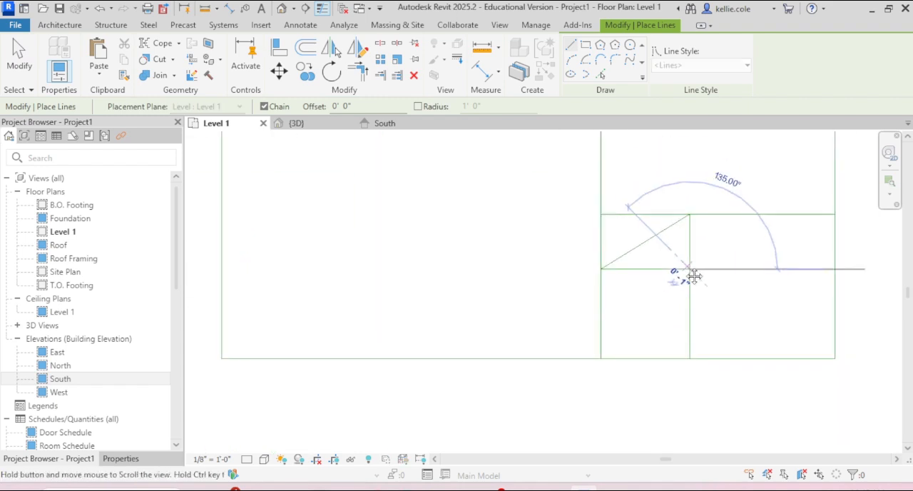
middle_drag(694, 276, 657, 278)
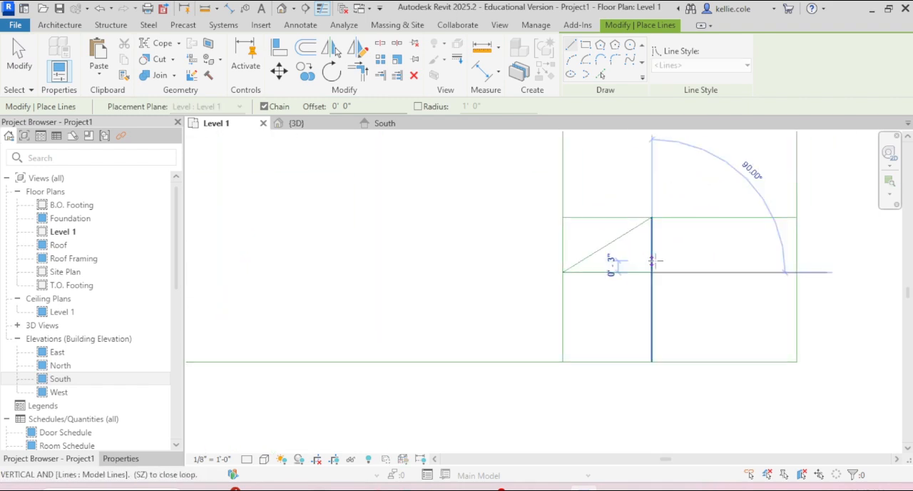
click(618, 217)
key(Escape)
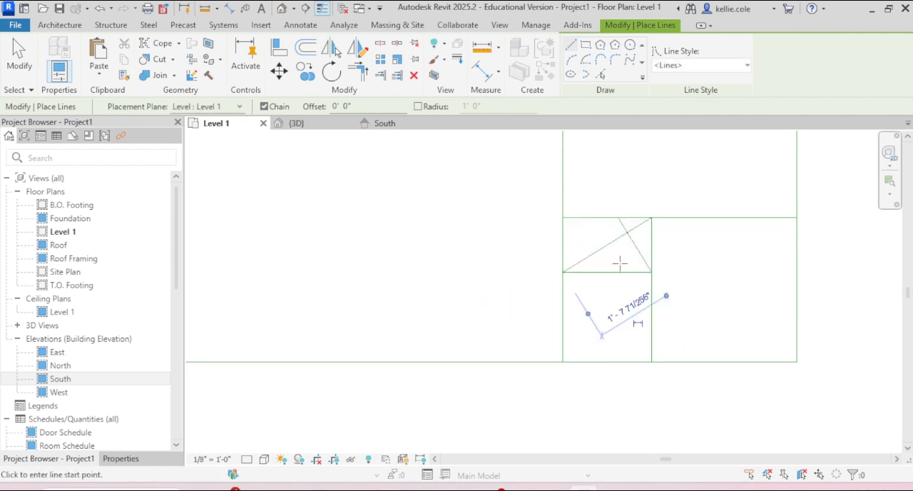
- Draw a vertical model line from the new perpendicular's top end down to the short horizontal divider, and delete the longer small diagonal
click(618, 216)
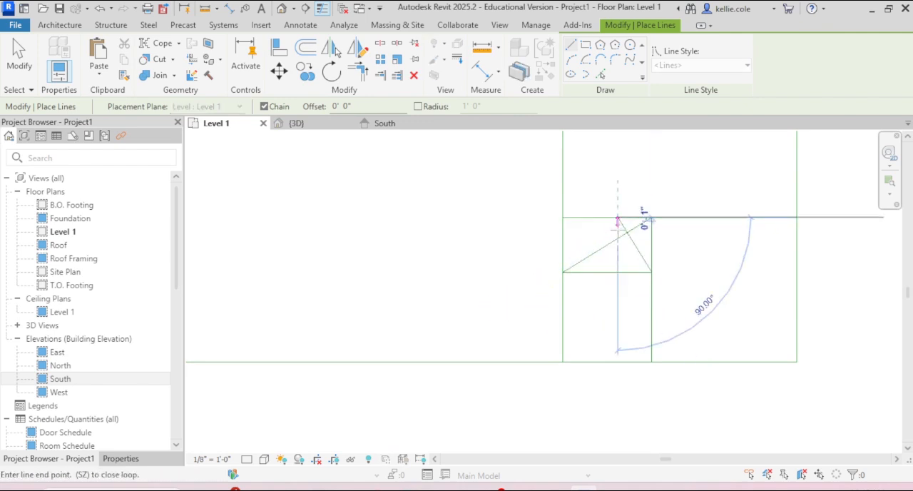
click(618, 272)
key(Escape)
key(Escape)
click(601, 248)
key(Delete)
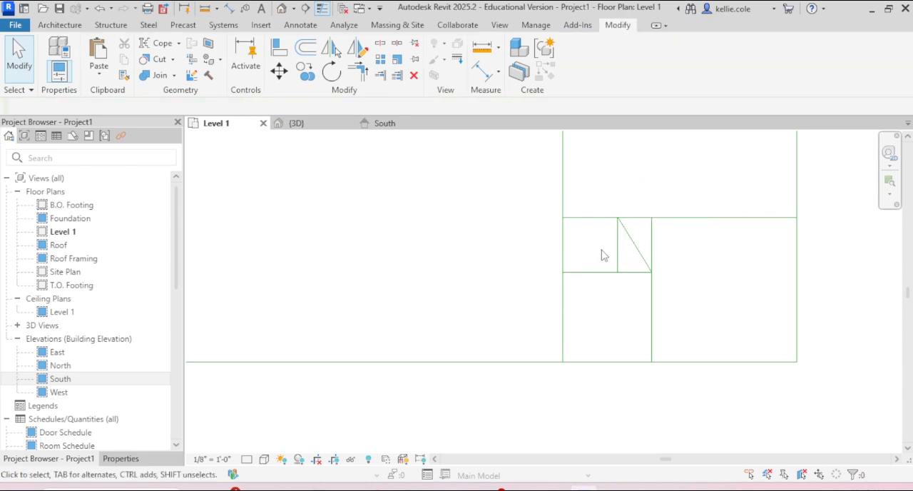
- Copy only the subdivided rectangle's outline lines to the right, leaving a gap of about 6'-6" between the two rectangles
scroll(464, 269, down, 4)
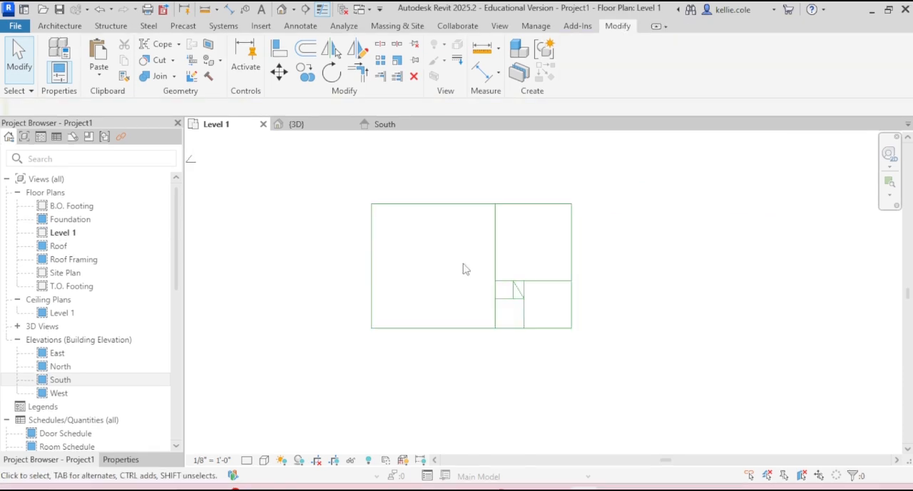
drag(426, 189, 316, 346)
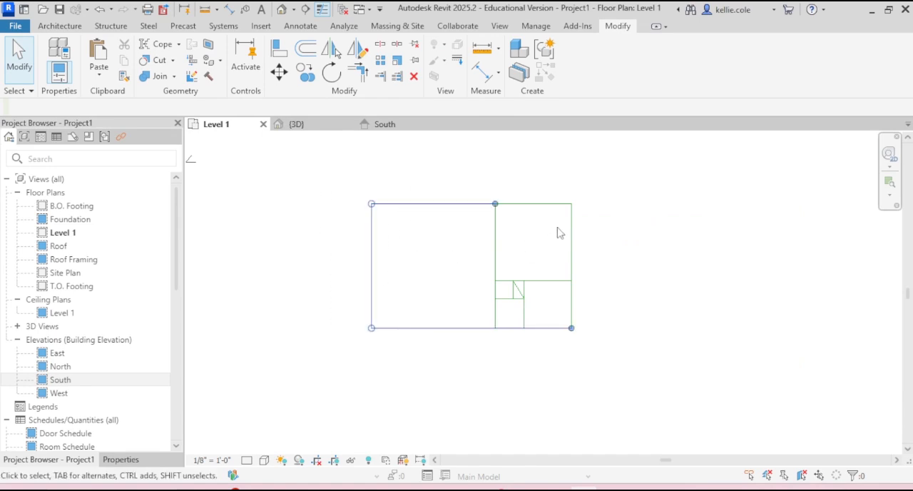
ctrl+drag(610, 190, 563, 214)
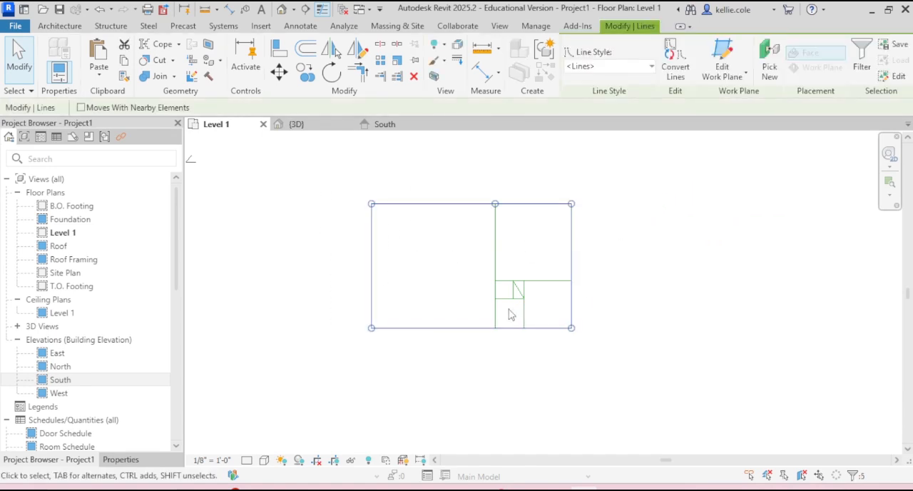
drag(581, 326, 649, 286)
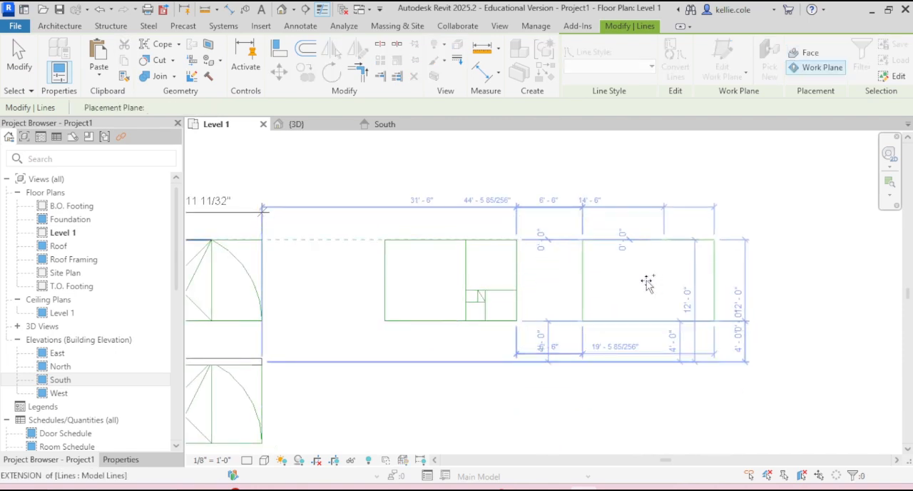
click(569, 226)
- Rotate the copied empty rectangle 90 degrees about its center so it stands upright
drag(554, 205, 768, 350)
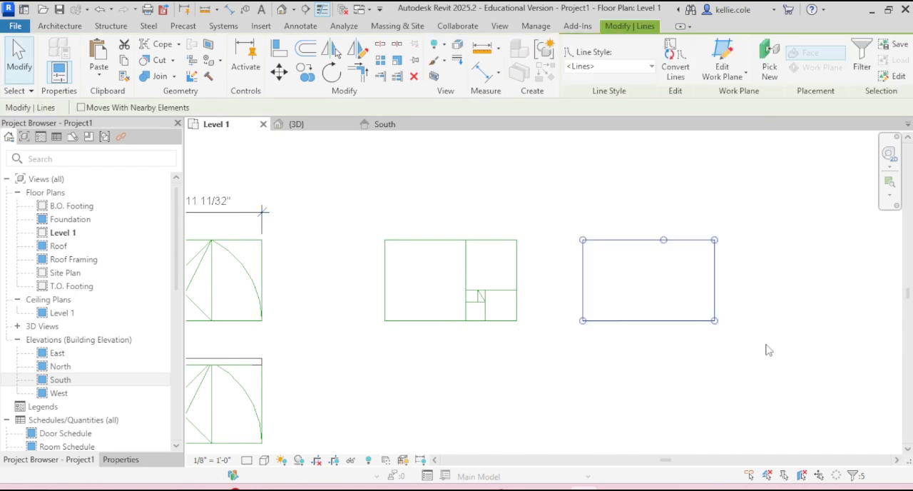
key(r)
key(o)
click(766, 284)
text(90)
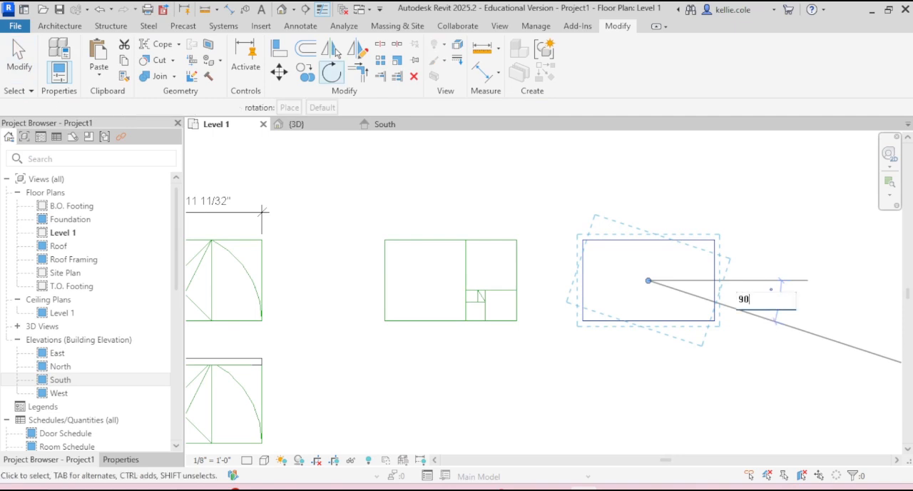
key(Return)
click(699, 355)
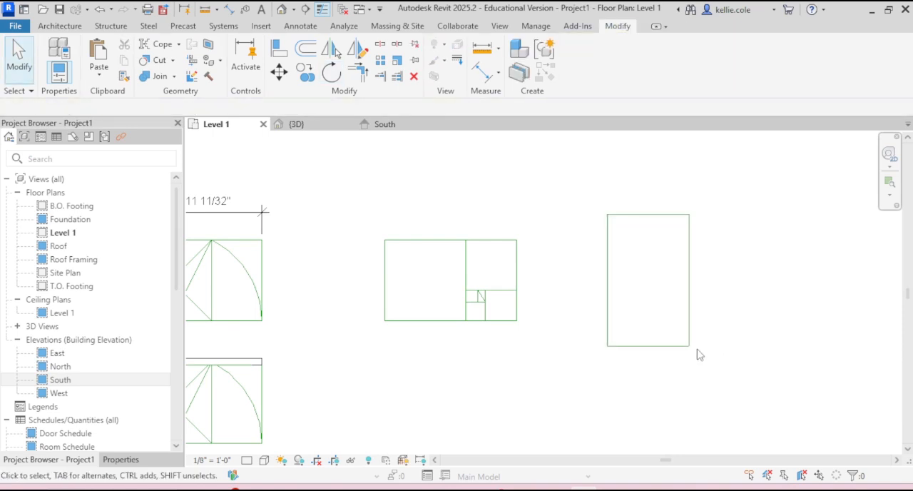
key(l)
key(i)
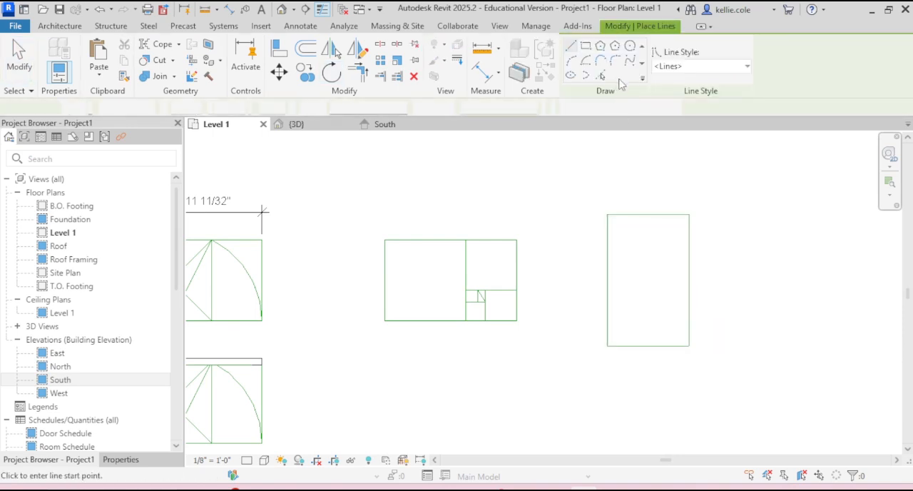
click(585, 45)
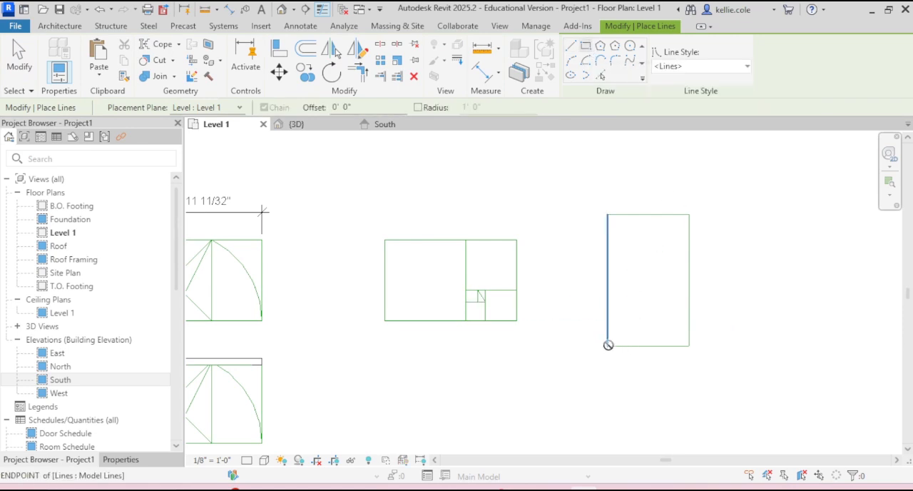
click(607, 346)
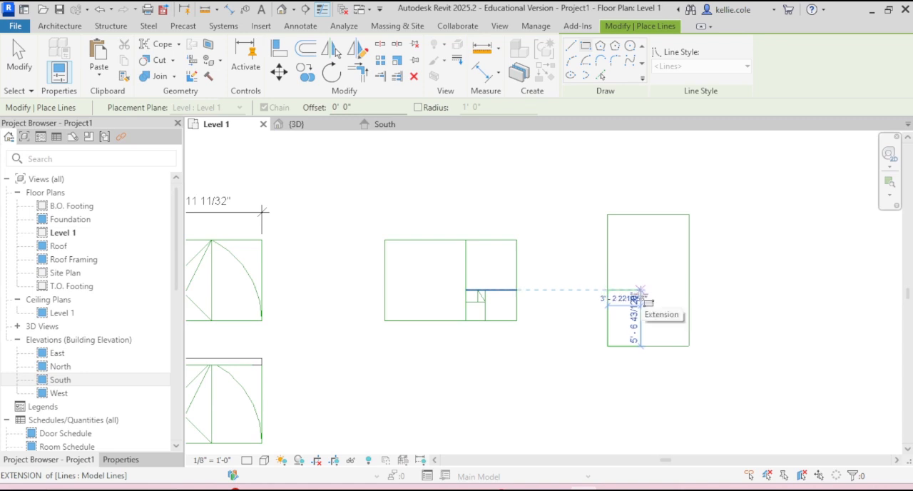
key(Escape)
key(Escape)
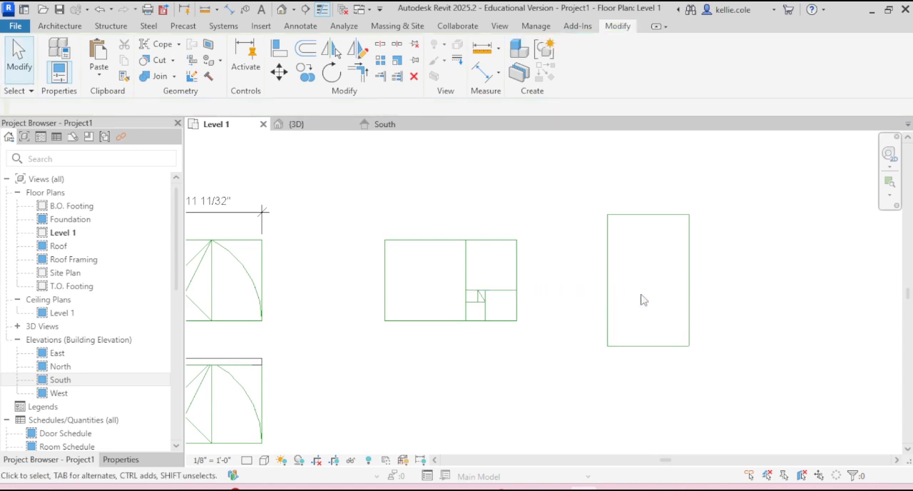
- Draw a diagonal model line across the upright rectangle from its lower-left corner to its upper-right corner
key(l)
key(i)
click(607, 346)
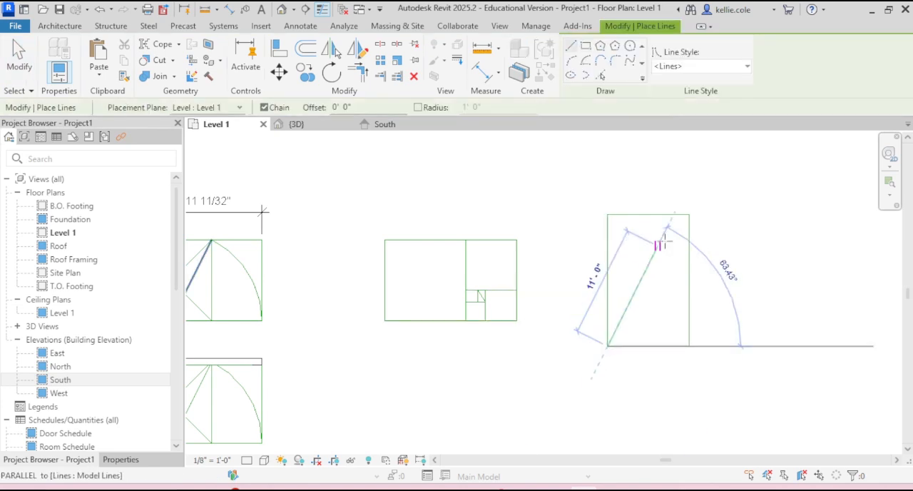
click(689, 214)
key(Escape)
key(Escape)
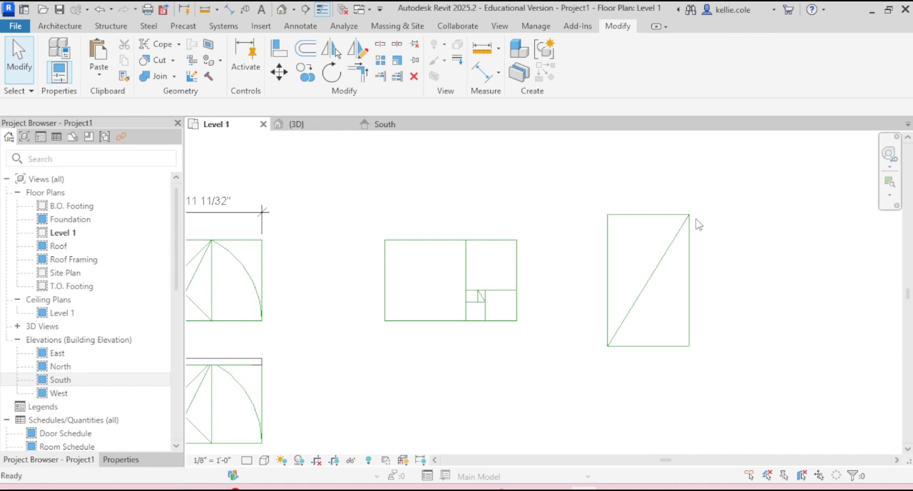
- Draw two nested model-line rectangles from the upright rectangle's lower-left corner to points on its diagonal, about 3'-5" and 5'-7" wide
key(l)
key(i)
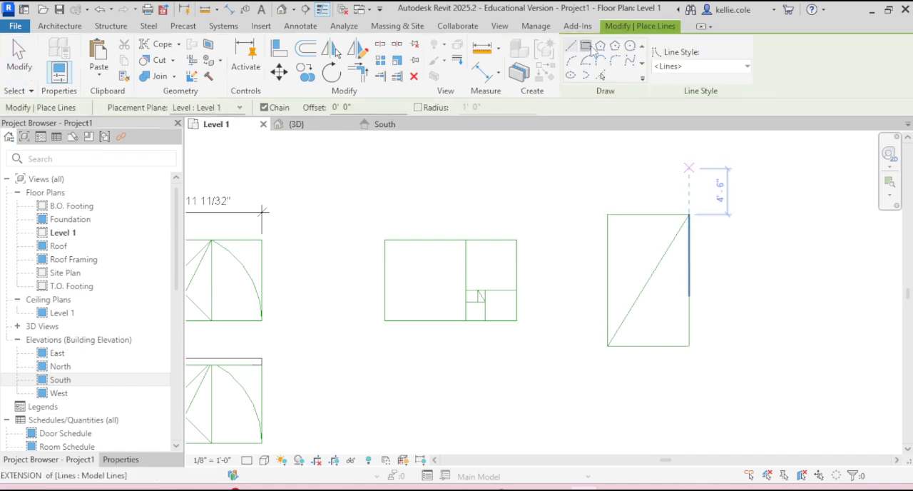
click(623, 321)
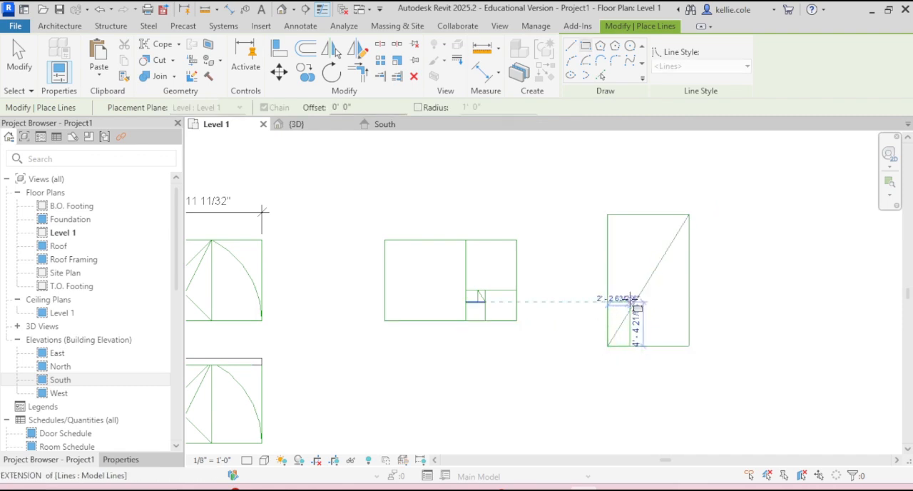
click(630, 302)
click(607, 347)
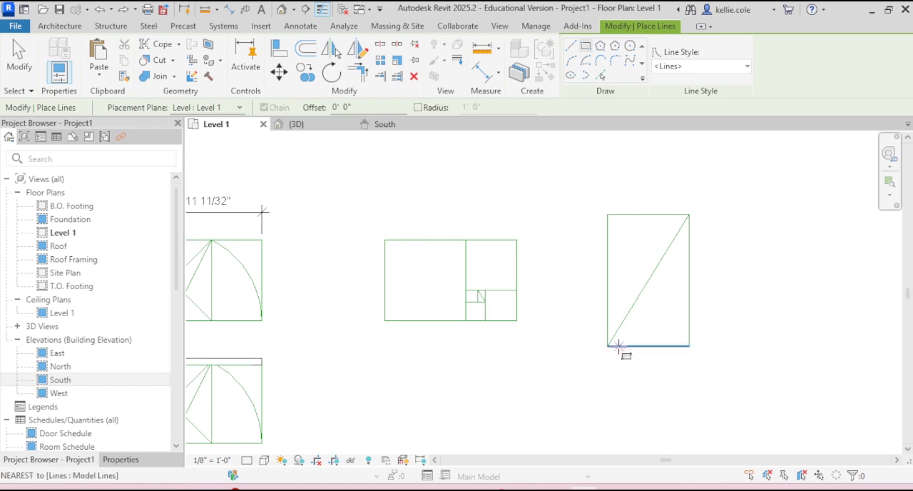
click(608, 346)
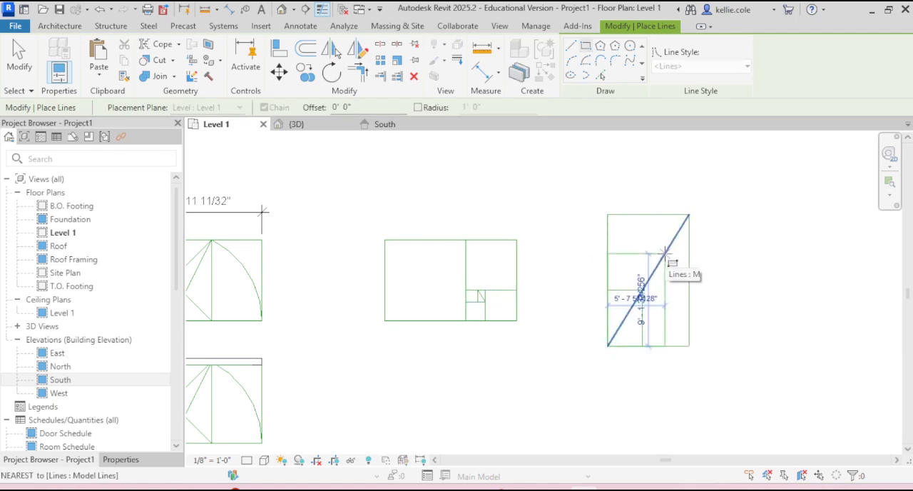
click(665, 254)
key(Escape)
key(Escape)
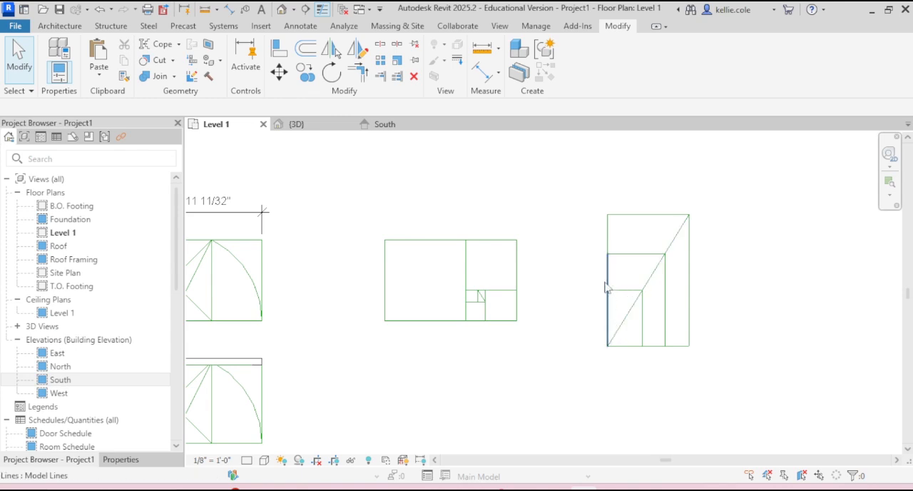
click(626, 290)
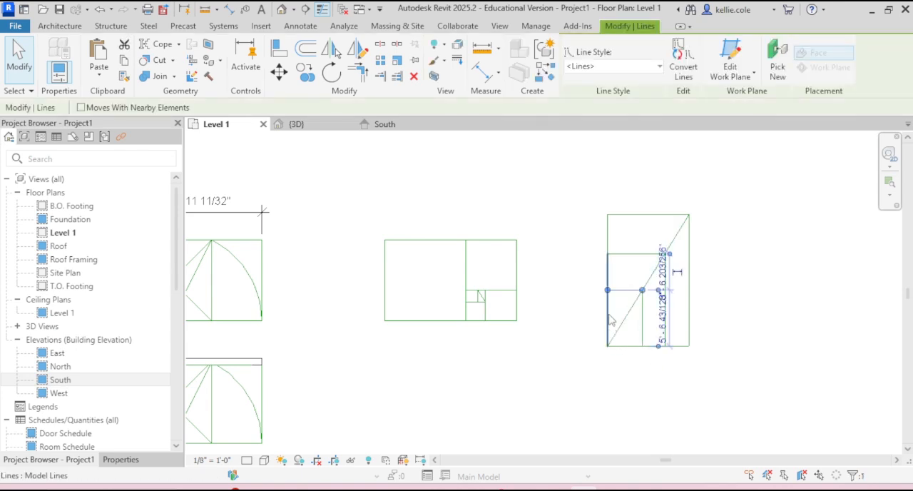
click(644, 432)
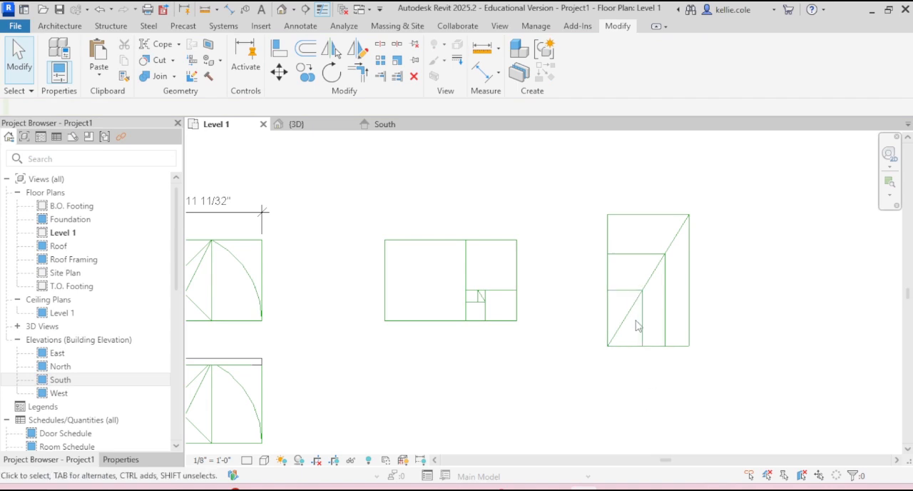
click(650, 213)
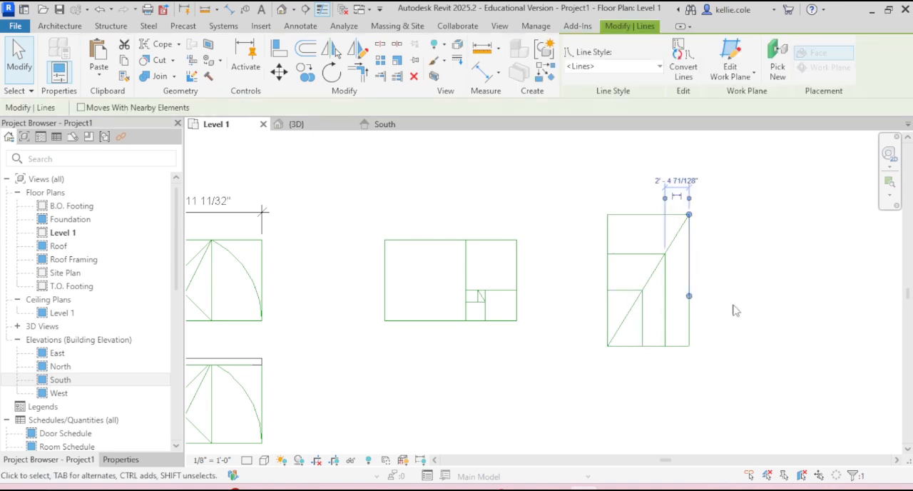
click(697, 319)
drag(677, 186, 748, 431)
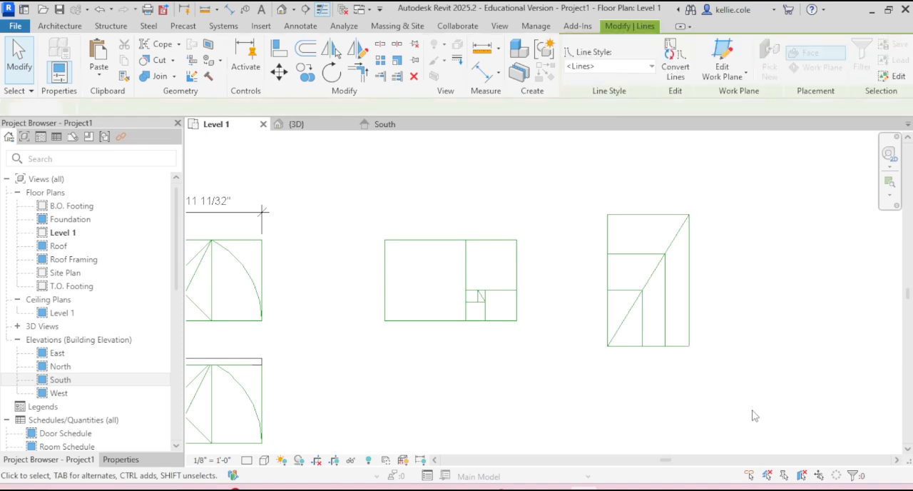
click(755, 414)
- Draw a Start-End-Radius quarter arc across the subdivided rectangle's smallest square, from its upper-right to its lower-left corner, with a radius of about 1'-2"
middle_drag(538, 394, 637, 388)
scroll(611, 288, up, 6)
middle_drag(612, 339, 697, 313)
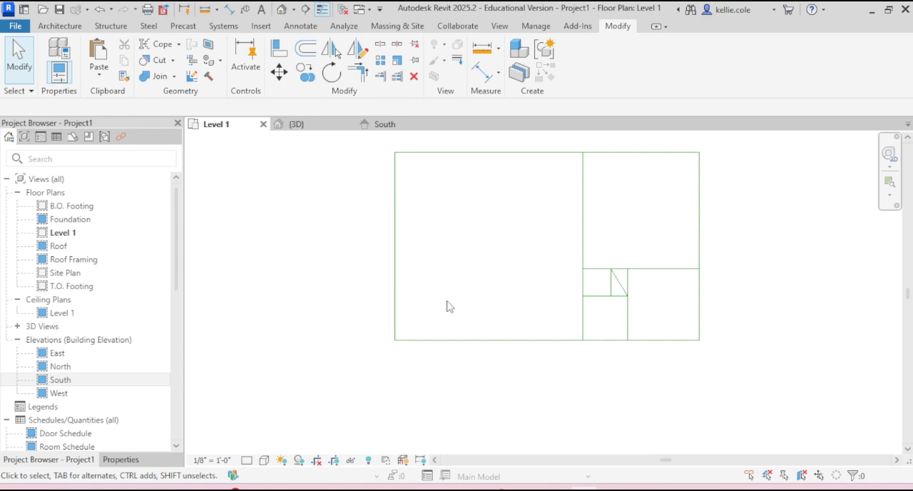
key(l)
key(i)
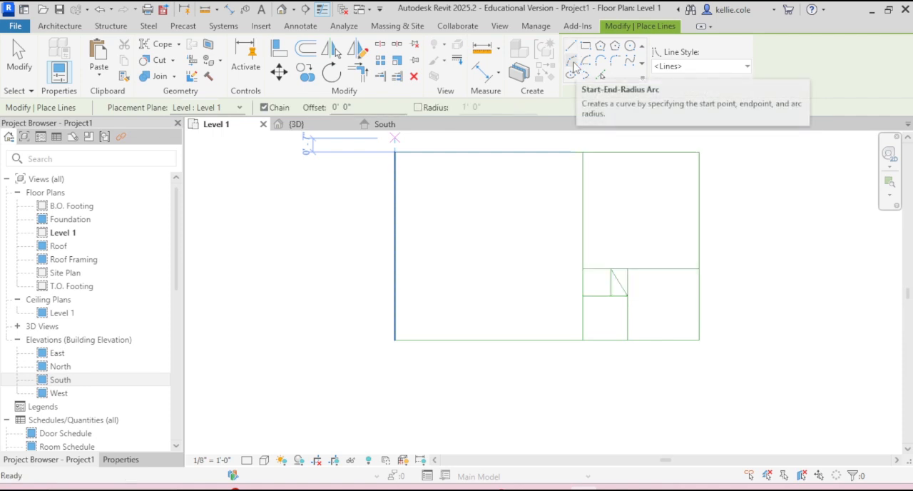
click(575, 66)
click(612, 269)
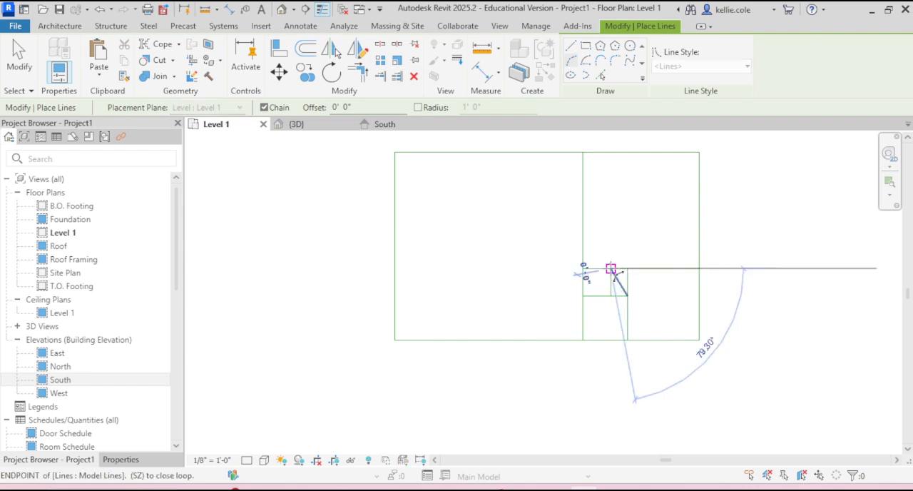
click(583, 296)
scroll(598, 279, up, 2)
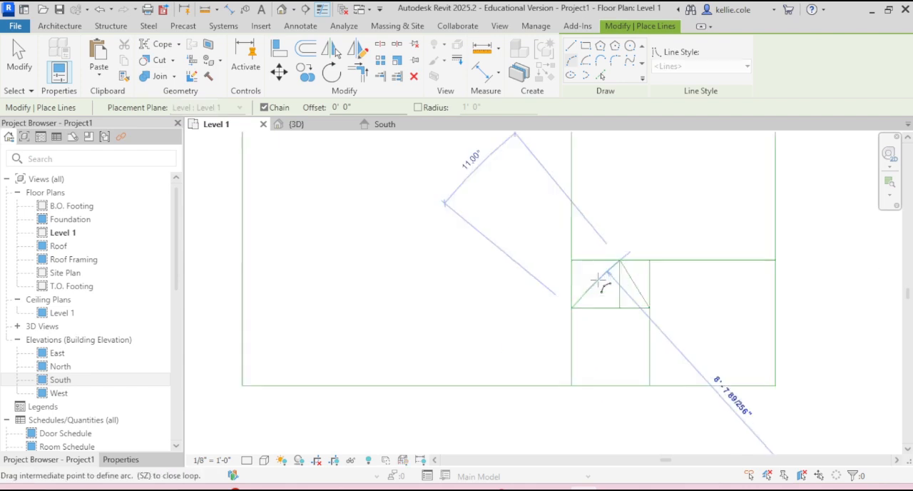
scroll(598, 280, up, 3)
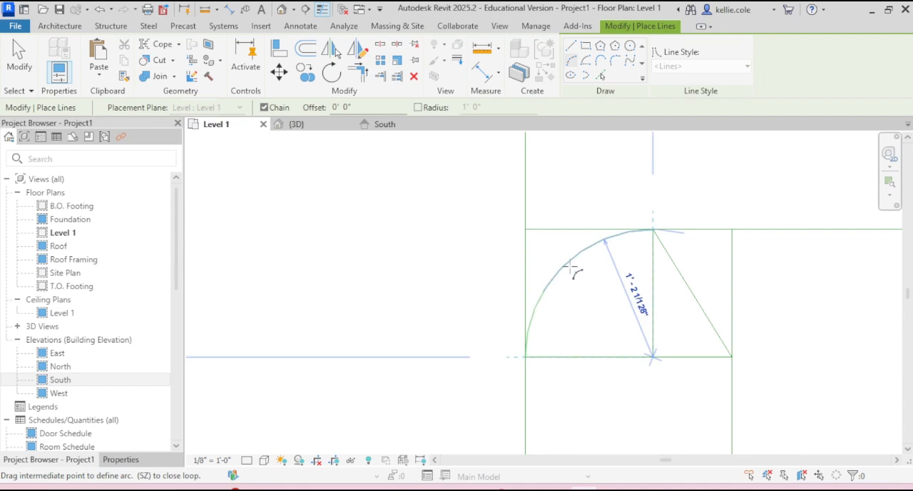
click(570, 267)
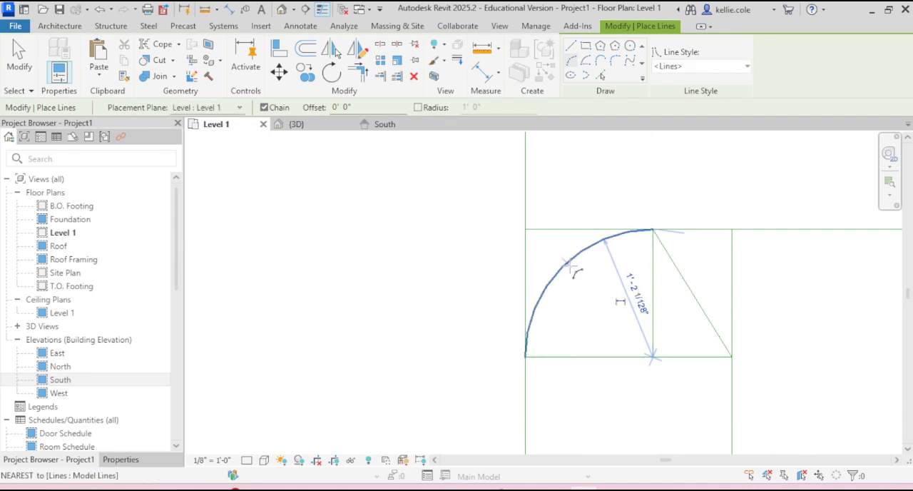
scroll(571, 268, down, 2)
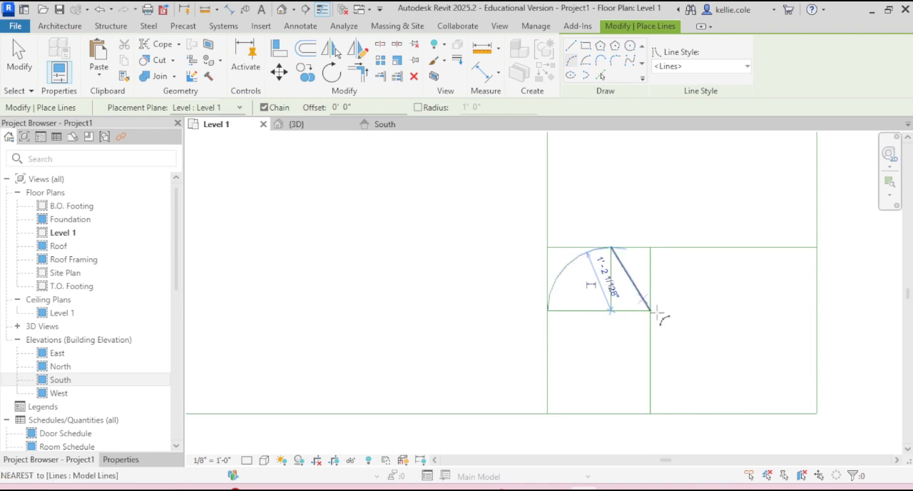
key(Escape)
- Continue the spiral with quarter arcs of about 1'-10 85/128" and 3'-0 171/256" radius through the next two larger squares
click(548, 310)
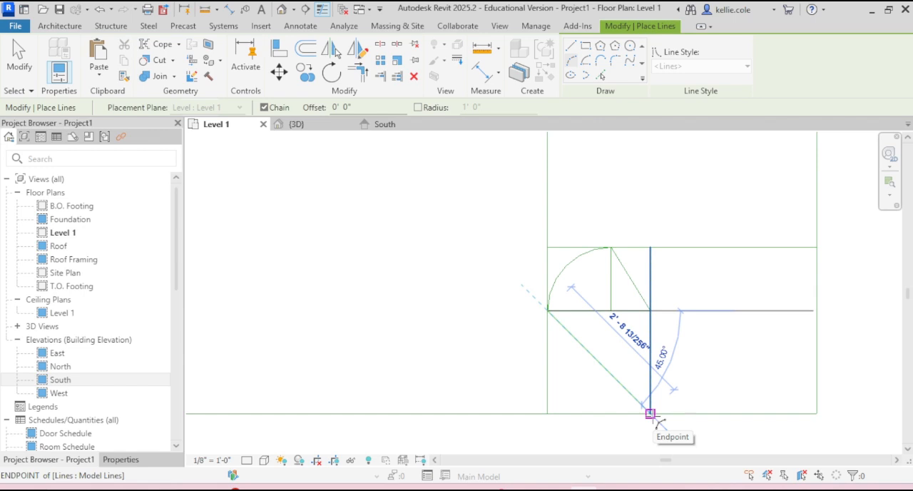
click(650, 413)
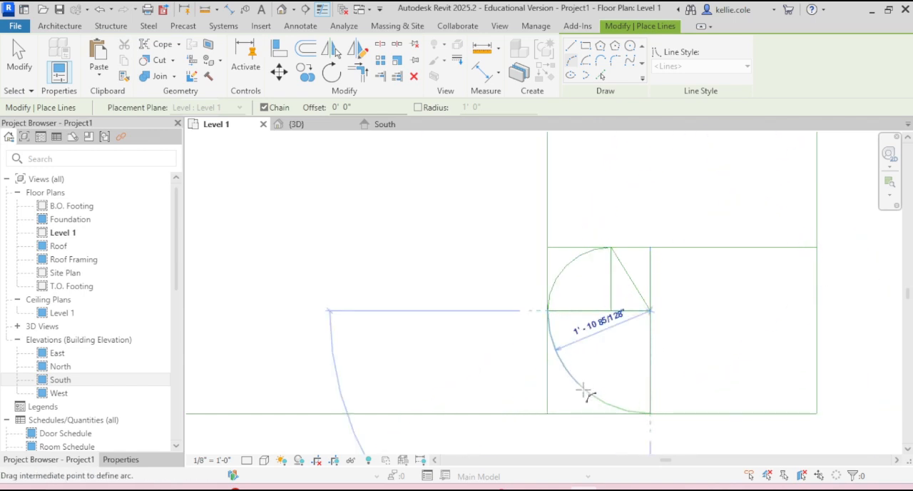
click(595, 397)
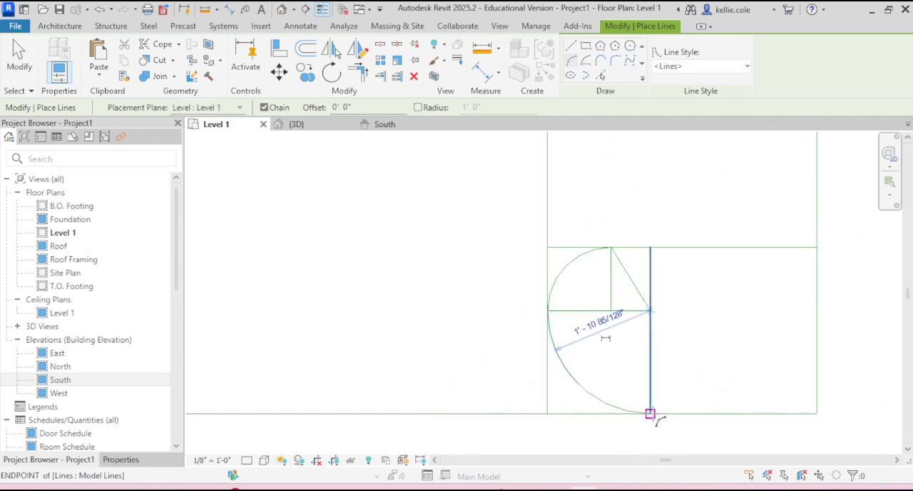
click(650, 414)
click(817, 247)
click(785, 353)
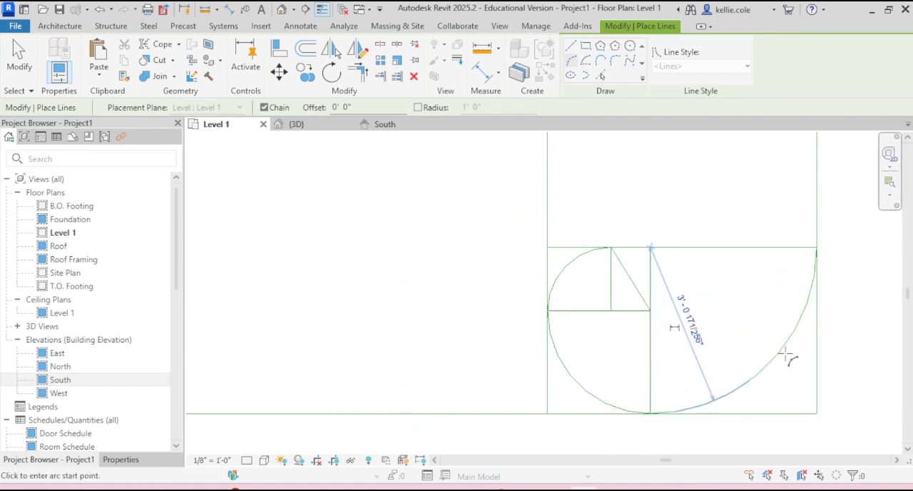
- Complete the spiral with quarter arcs through the two largest squares, ending at the golden rectangle's lower-left corner
scroll(785, 353, down, 2)
click(798, 308)
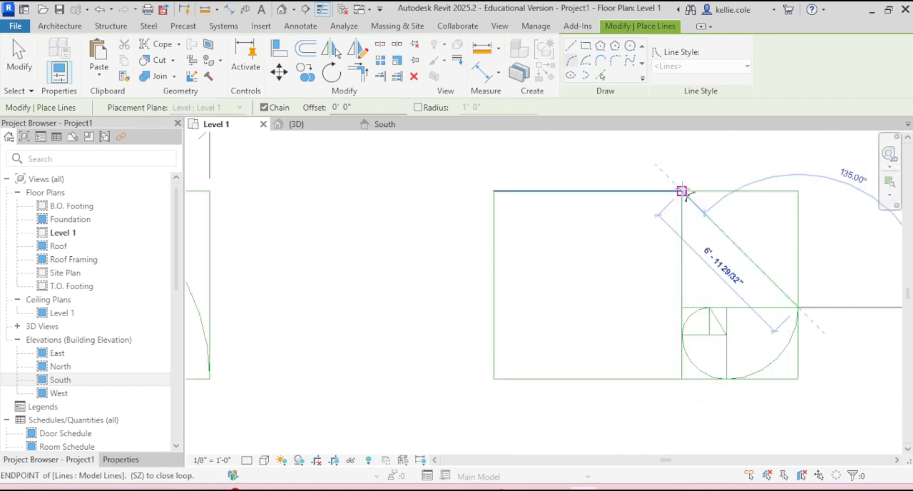
click(682, 191)
click(764, 226)
click(682, 191)
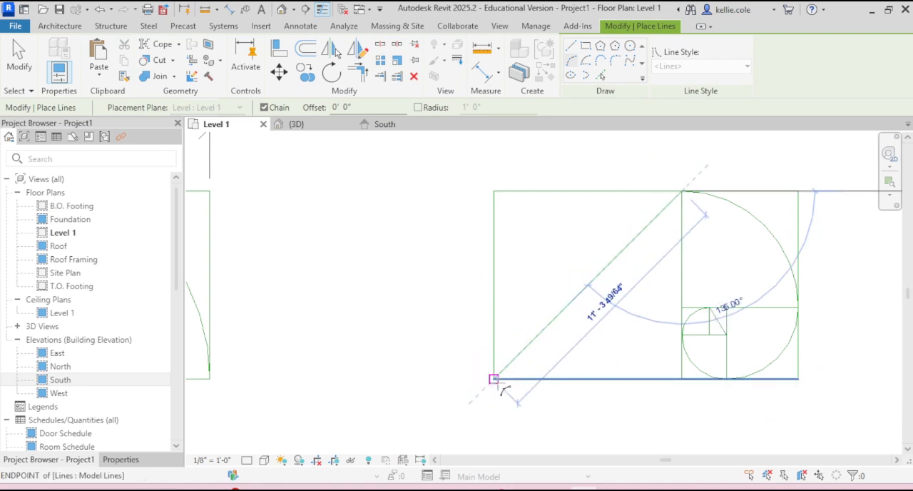
click(502, 390)
click(536, 246)
key(Escape)
key(Escape)
scroll(601, 324, down, 1)
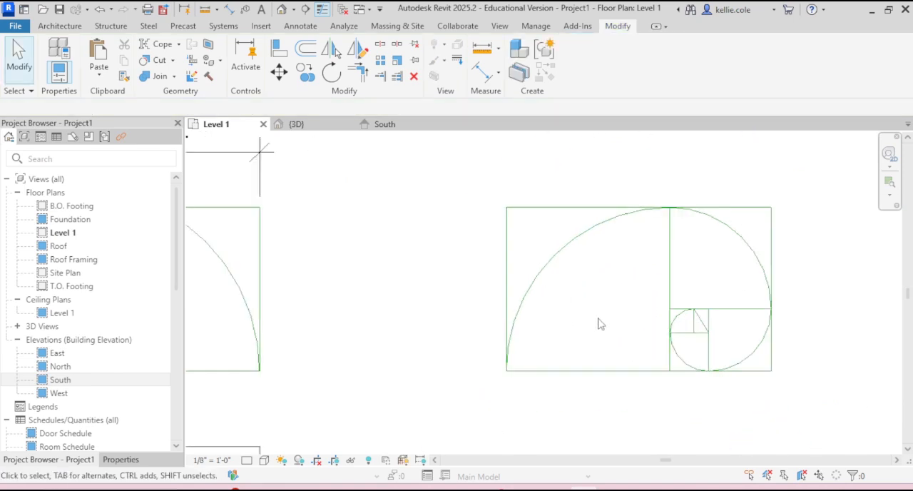
- Copy the spiral rectangle with all its lines from the Level 1 plan onto the South elevation wall, above the existing golden rectangle and aligned with its sides
scroll(599, 319, down, 2)
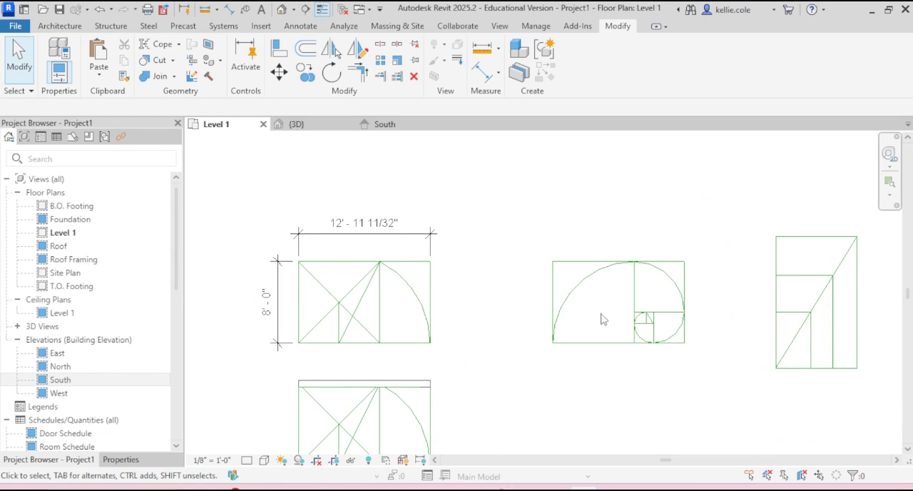
drag(518, 223, 711, 378)
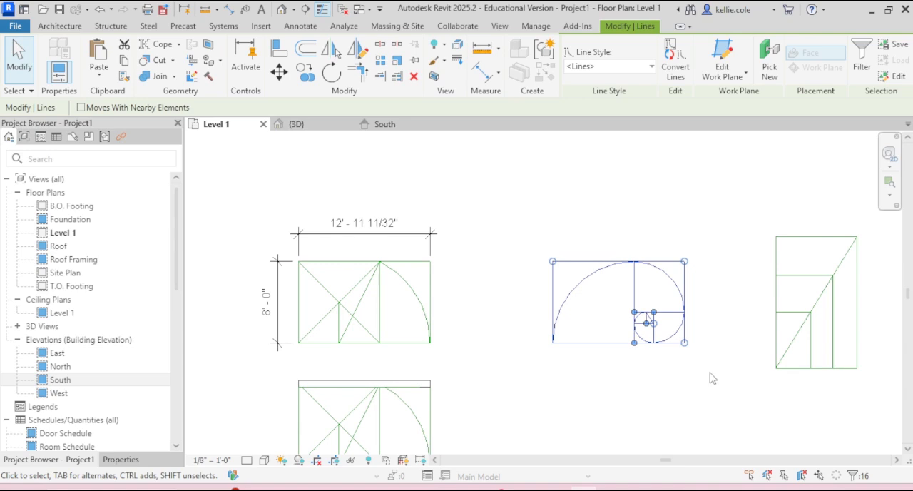
click(385, 124)
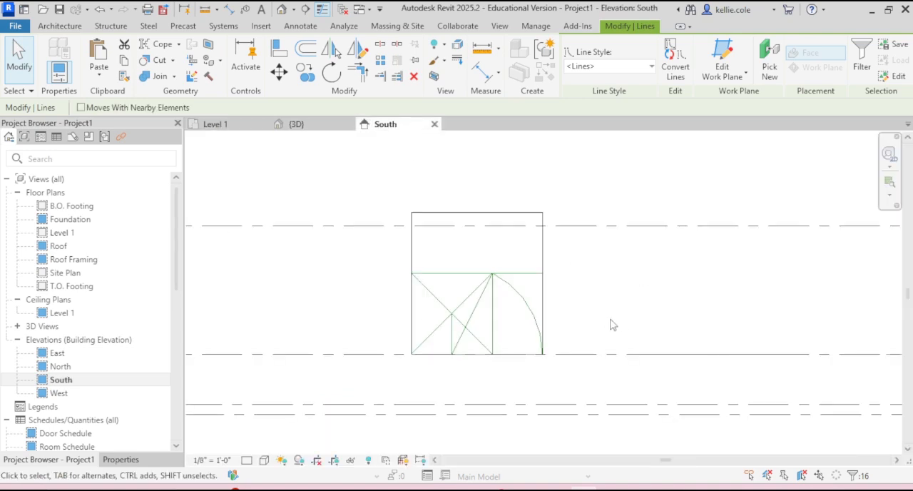
key(ctrl+v)
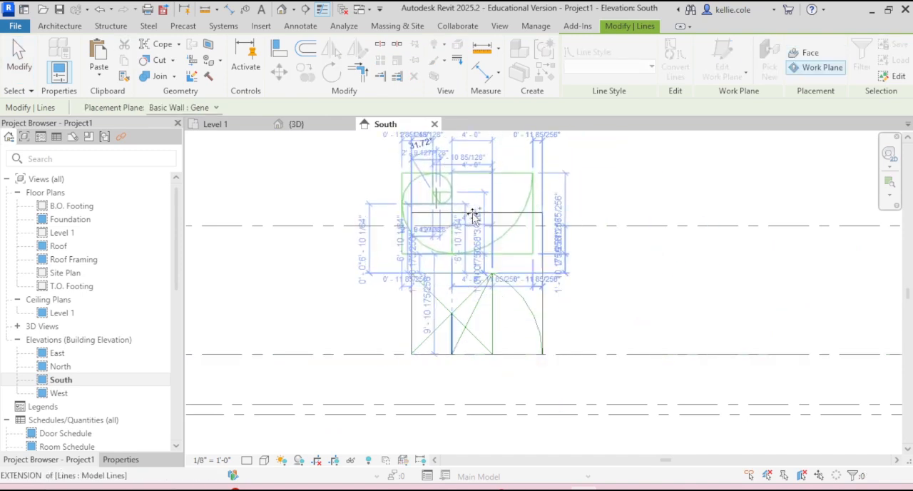
click(479, 217)
click(642, 234)
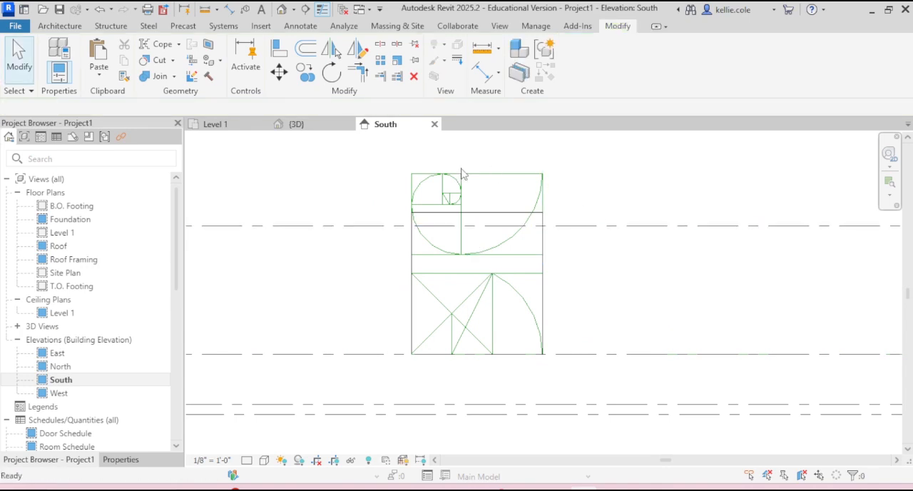
- Rotate the pasted spiral rectangle 180 degrees about its center
drag(440, 161, 587, 271)
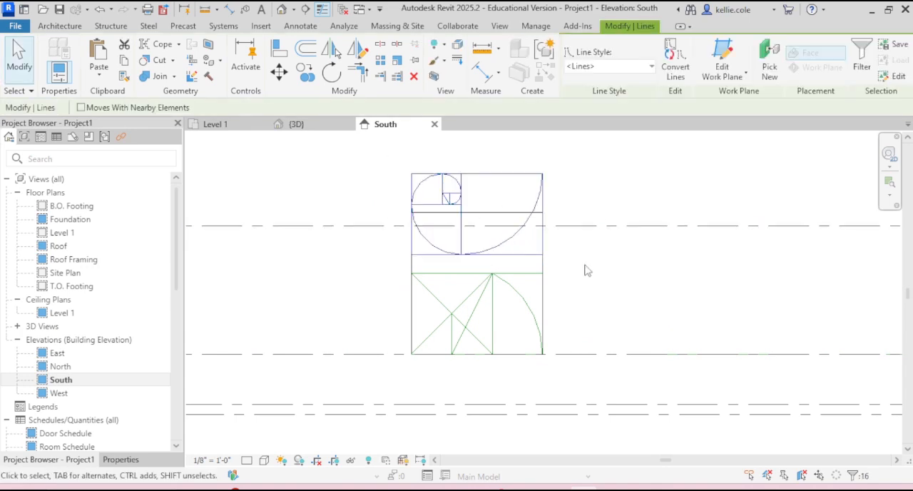
key(r)
key(o)
click(646, 198)
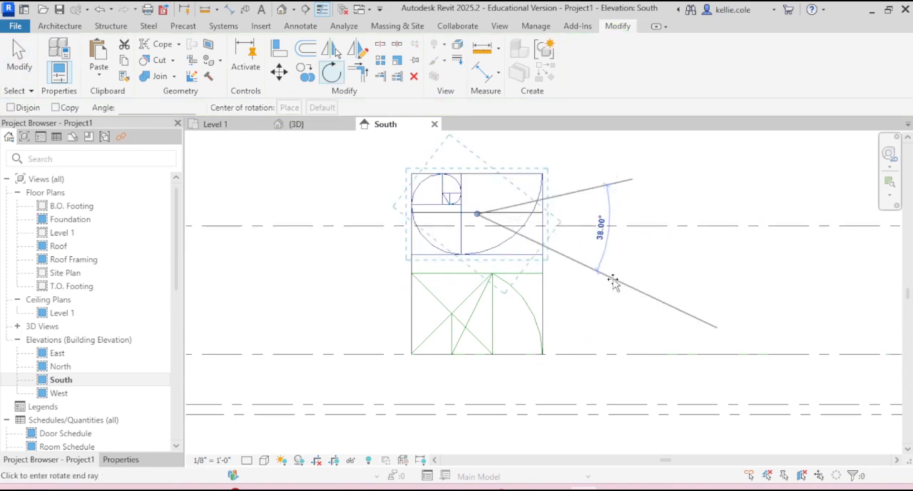
text(180)
key(Return)
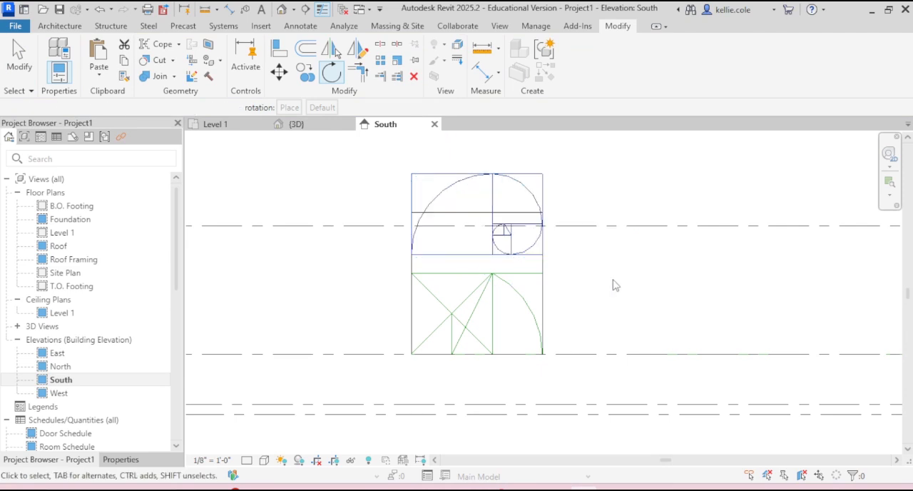
key(Escape)
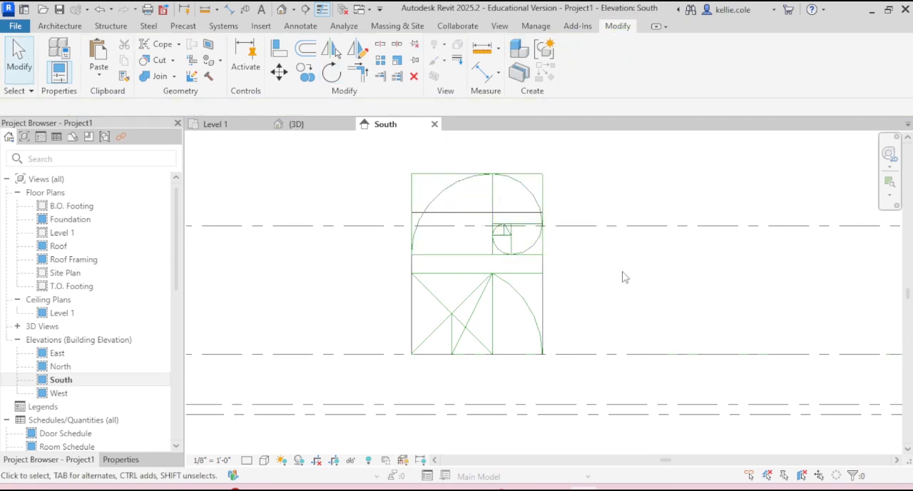
- Raise the wall's top edge above the spiral rectangle, making the wall 19'-0" tall
click(476, 210)
drag(476, 207, 477, 162)
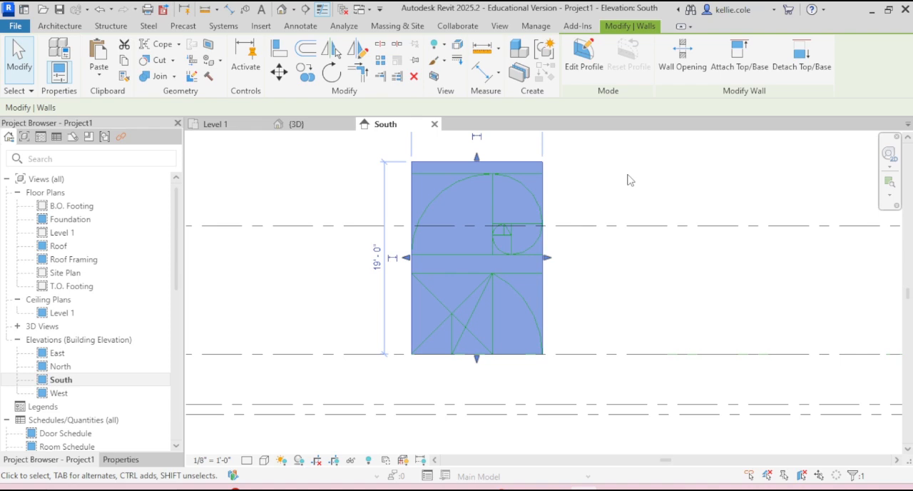
- Delete the host wall, and undo the deletion
key(Delete)
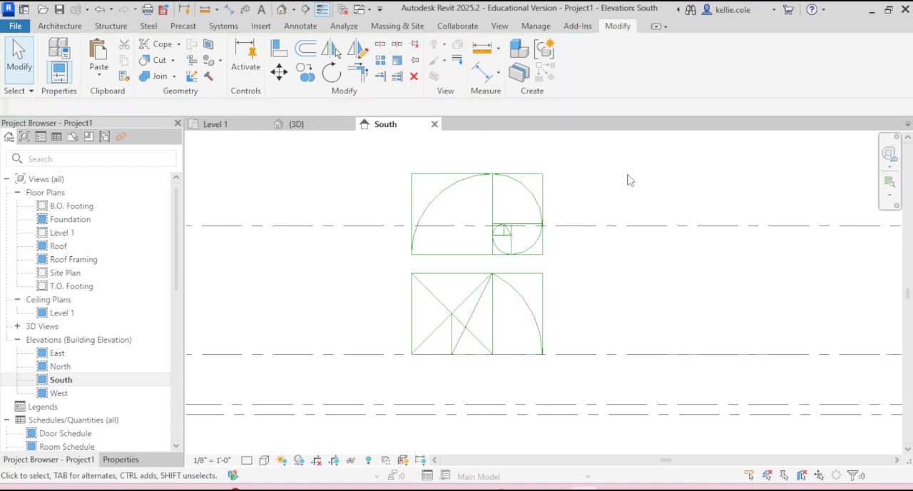
key(ctrl+z)
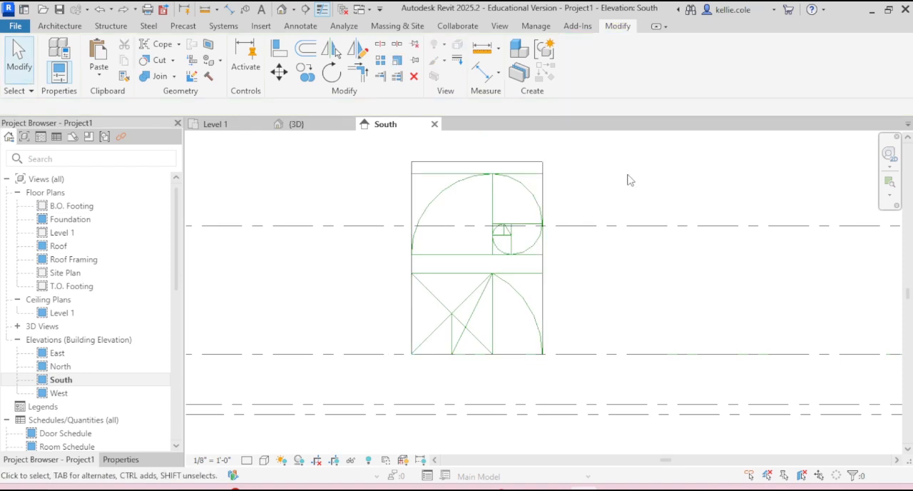
- Hide the 19'-0" wall in the South elevation so that only the golden rectangle model lines show
click(529, 163)
right_click(528, 165)
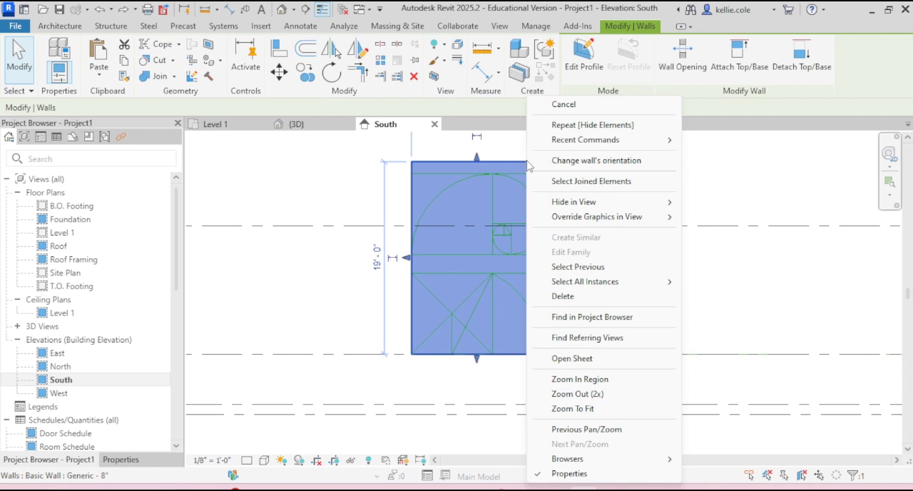
mouse_move(603, 207)
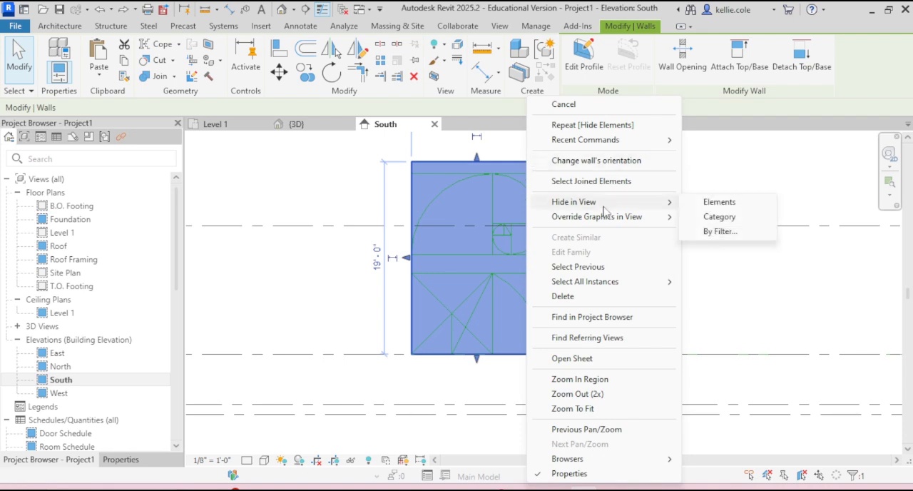
click(754, 219)
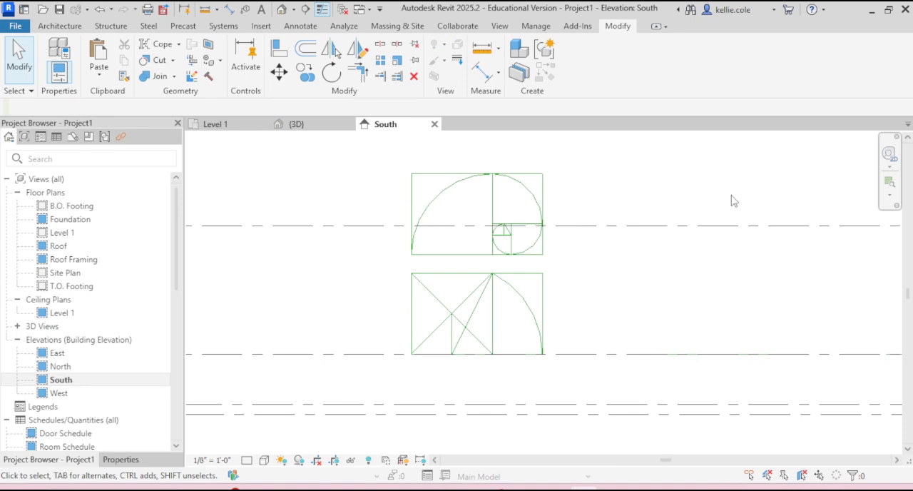
- Reveal the hidden elements in the South elevation, check the unhide options for the hidden wall, and leave the reveal mode
click(366, 460)
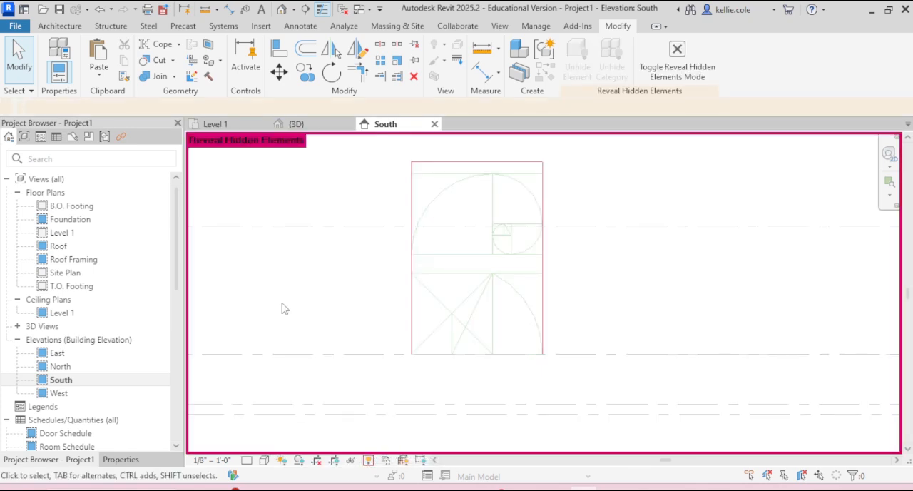
click(539, 167)
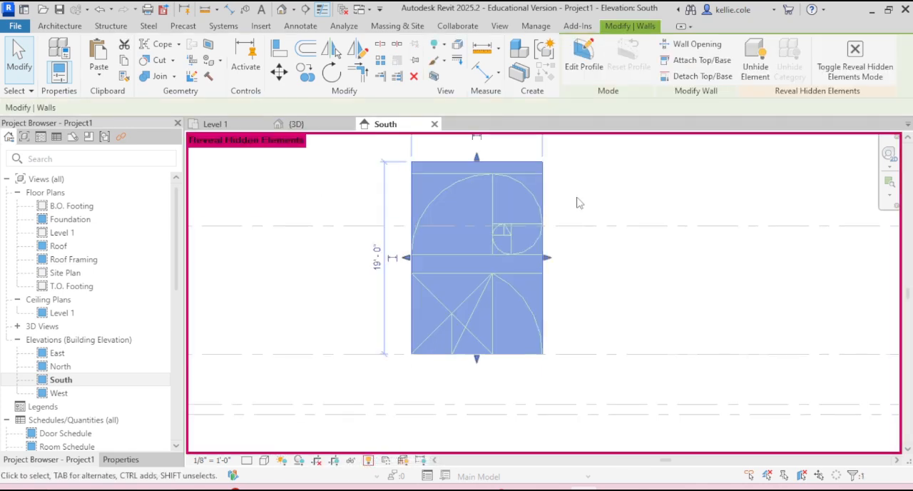
right_click(528, 161)
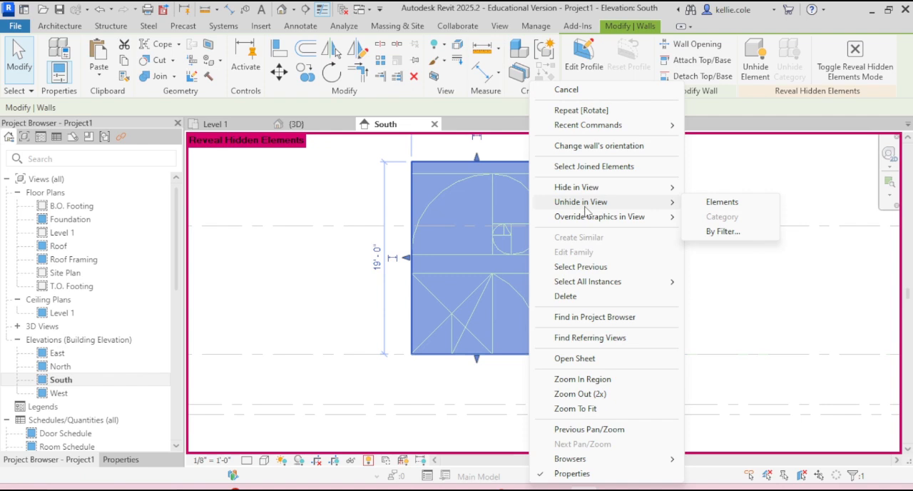
key(Escape)
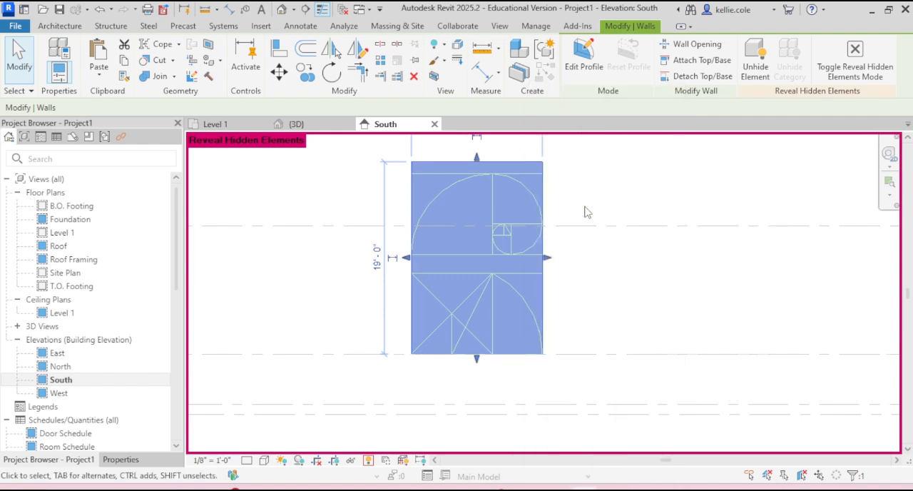
click(368, 459)
- Remove the level lines from the South elevation, keeping only the one at the base of the lower golden rectangle
scroll(613, 261, down, 2)
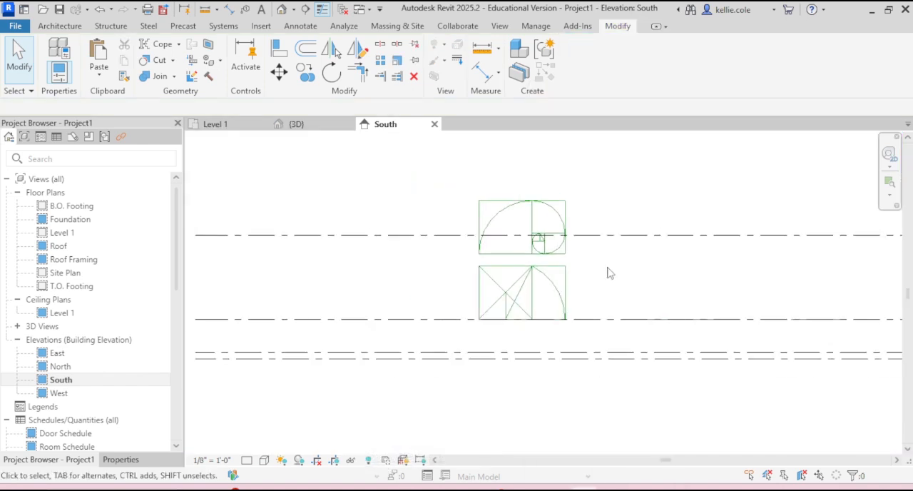
scroll(571, 253, down, 3)
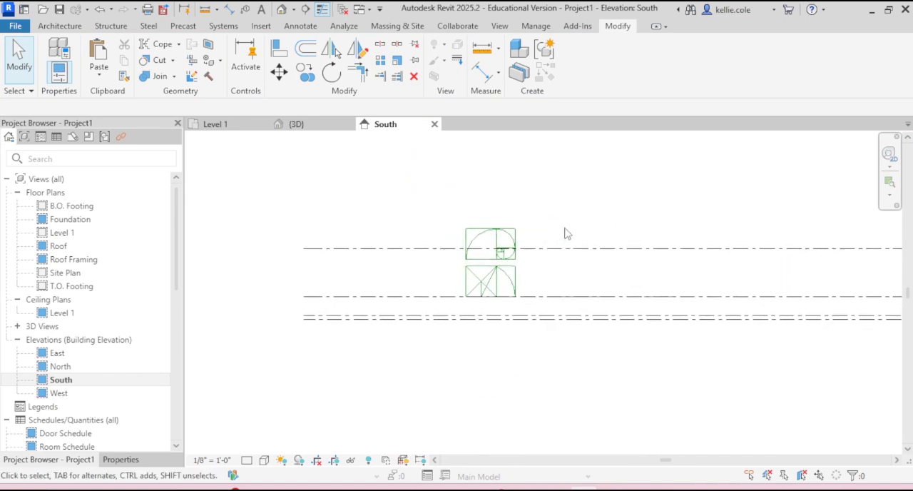
drag(596, 209, 519, 370)
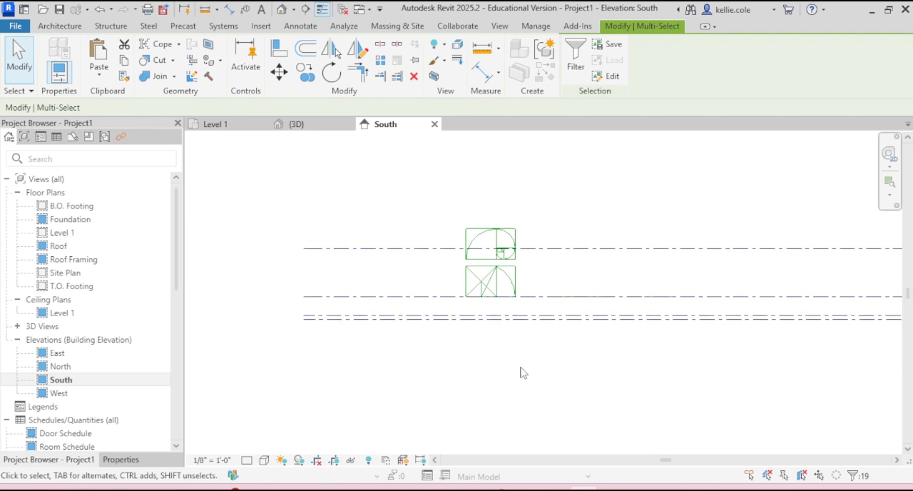
drag(565, 351, 543, 307)
key(Delete)
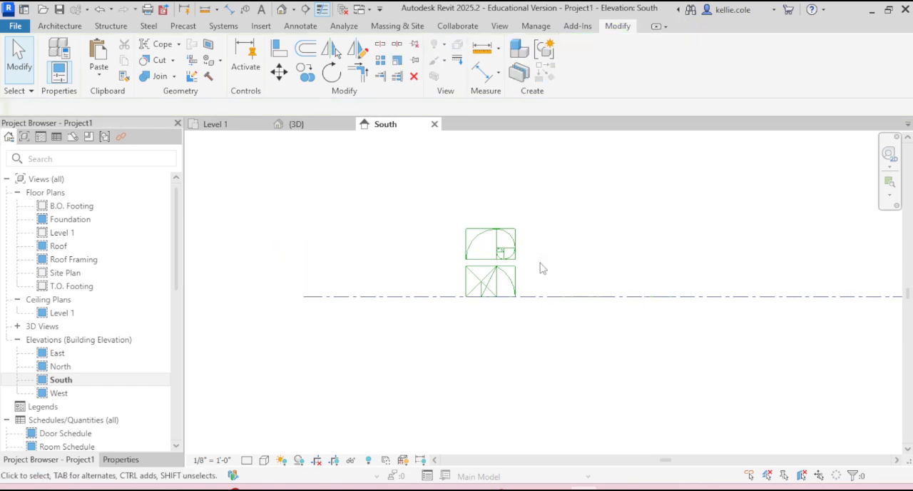
- Switch to the Level 1 floor plan and bring all the golden rectangle constructions into view
scroll(541, 268, up, 2)
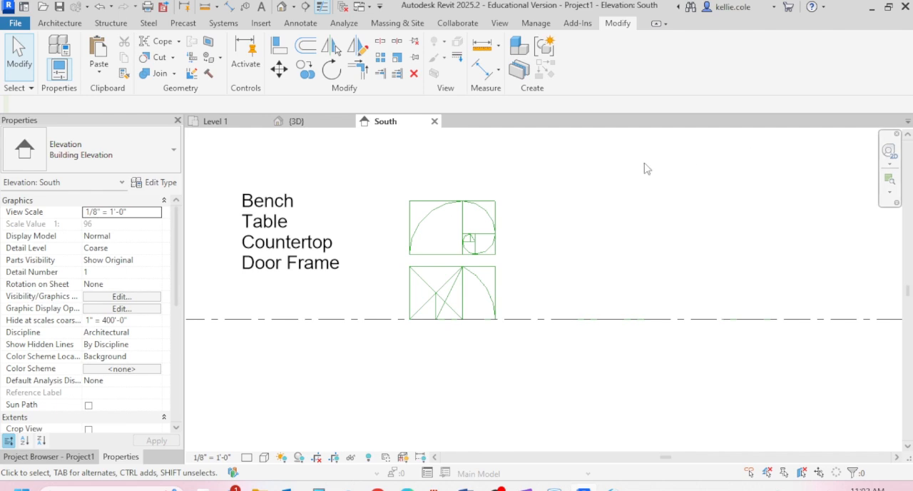
click(257, 240)
click(330, 153)
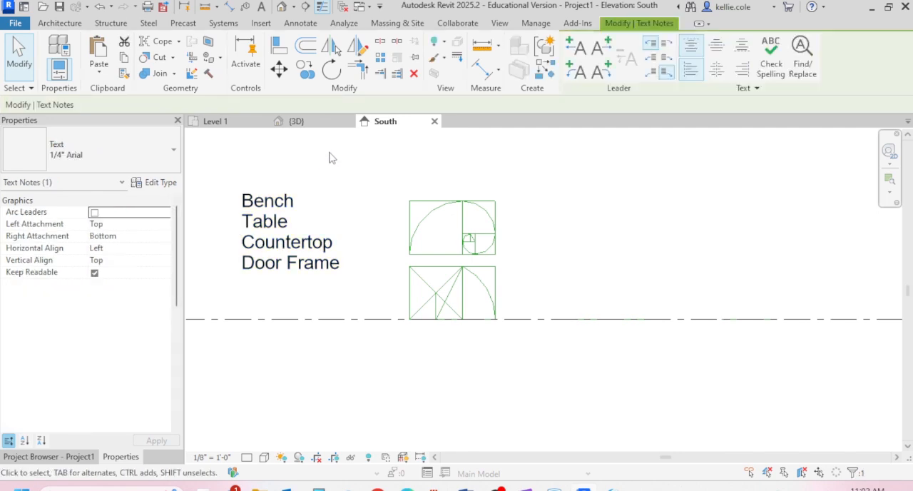
click(214, 122)
scroll(465, 221, down, 5)
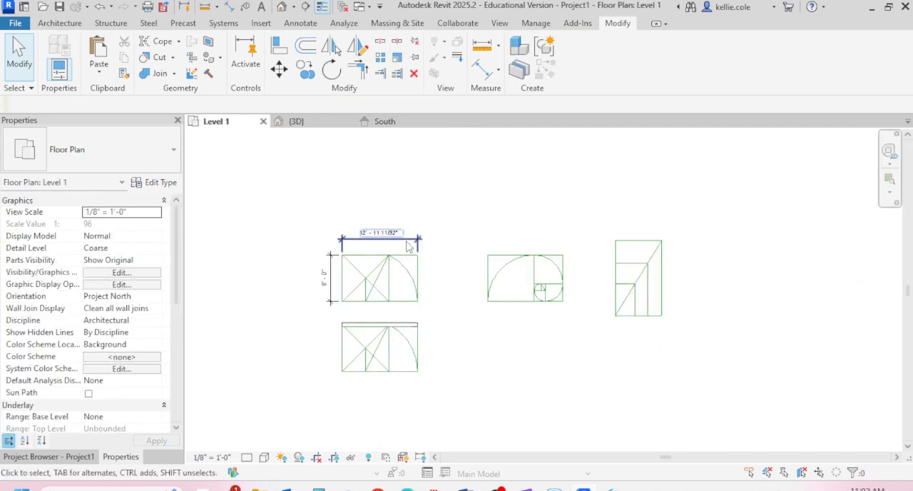
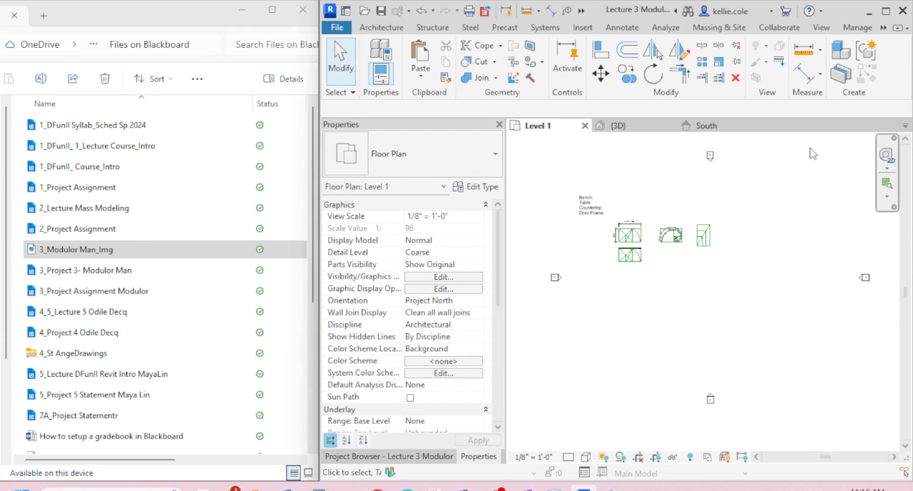
- Insert the 3_Modulor Man_Img image from the course files folder into the Level 1 floor plan
click(89, 251)
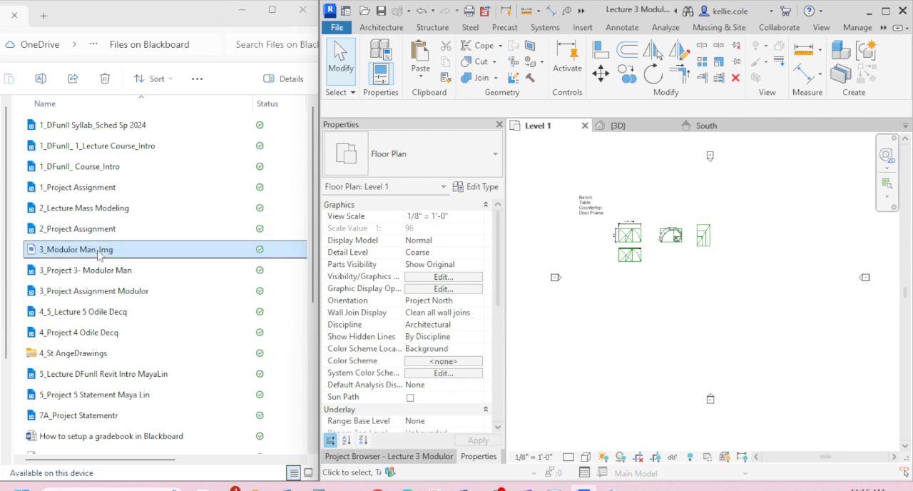
drag(85, 252, 590, 333)
click(624, 328)
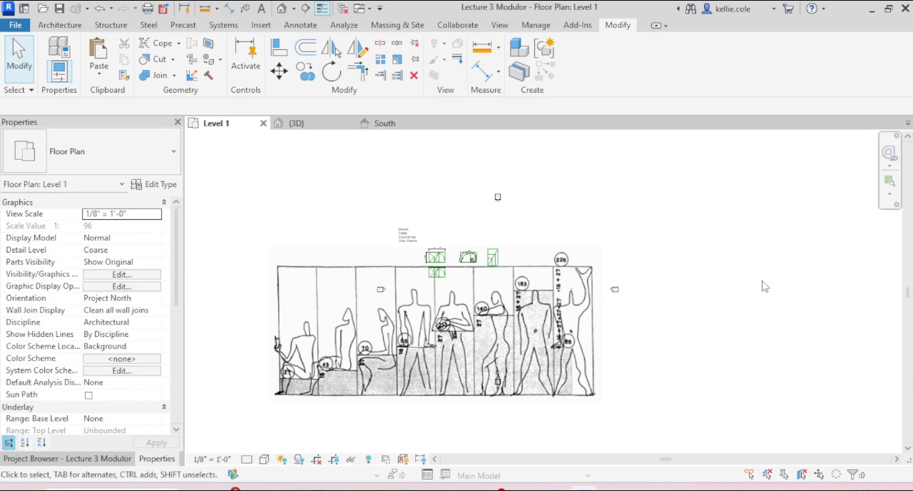
scroll(673, 343, down, 1)
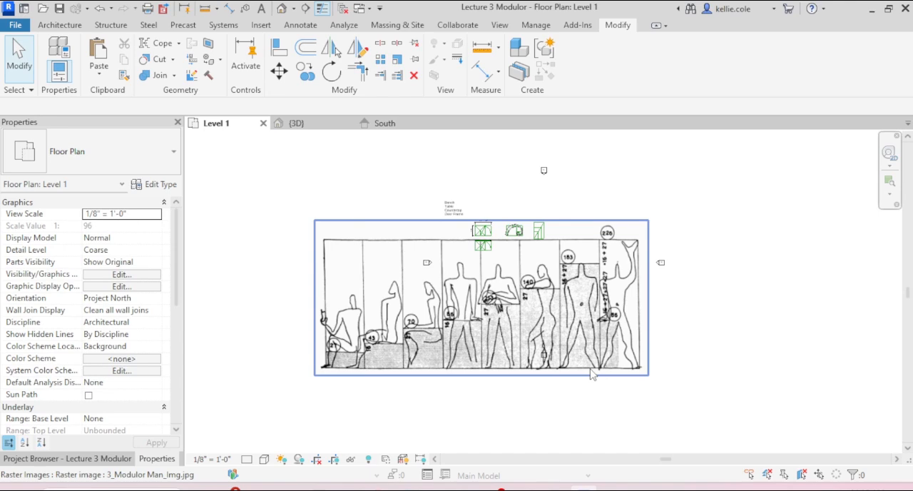
- Draw a 6' vertical model line downward from the upper corner of the 183 figure's panel in the Modulor image
key(l)
key(i)
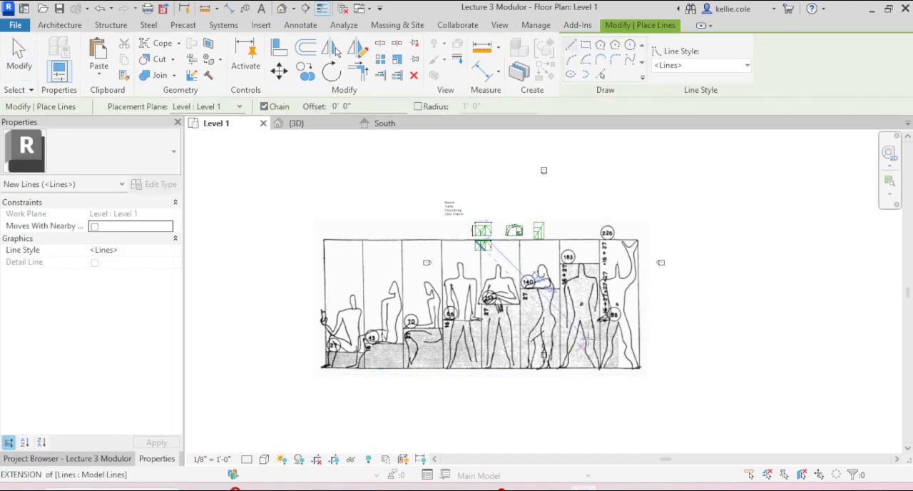
scroll(598, 266, up, 8)
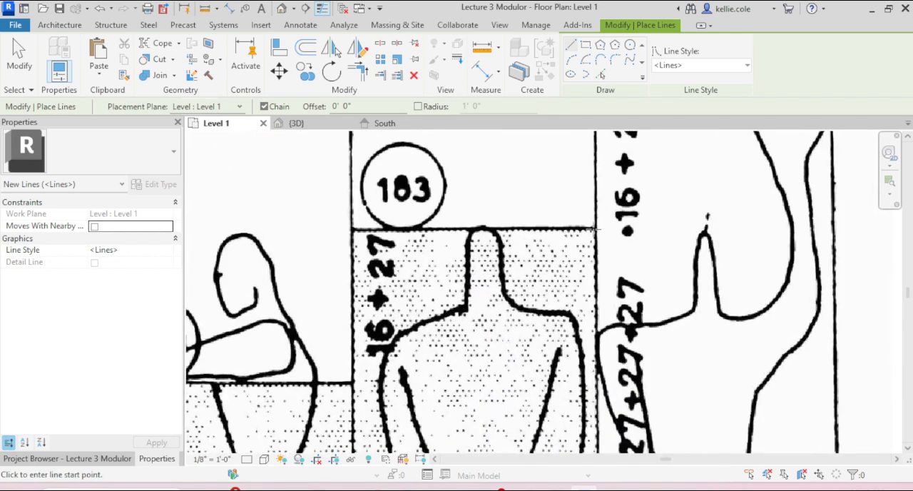
click(593, 228)
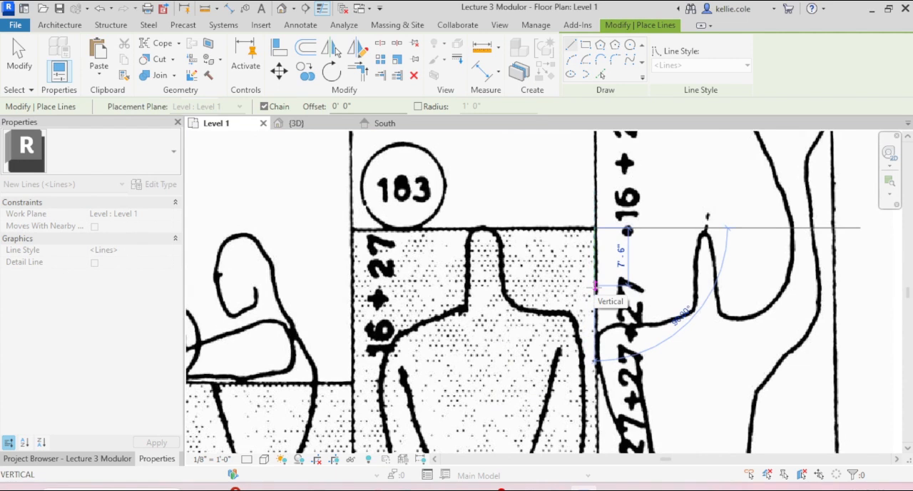
text(6')
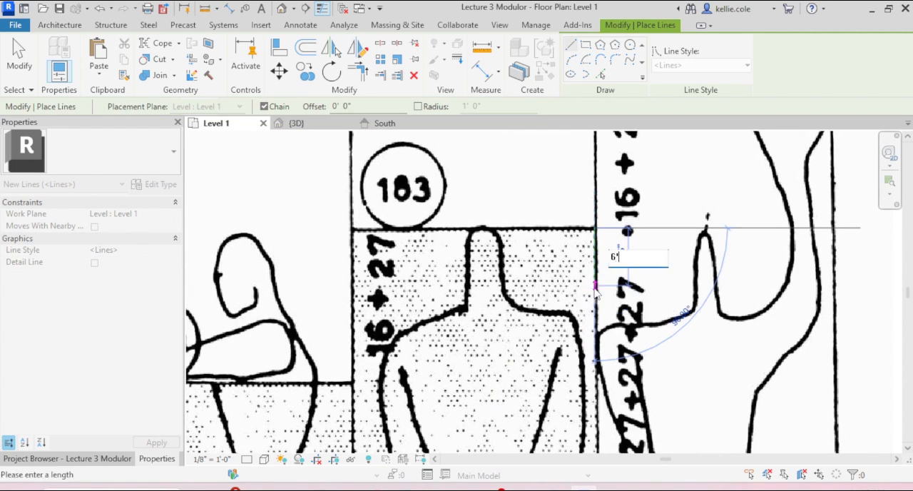
key(Return)
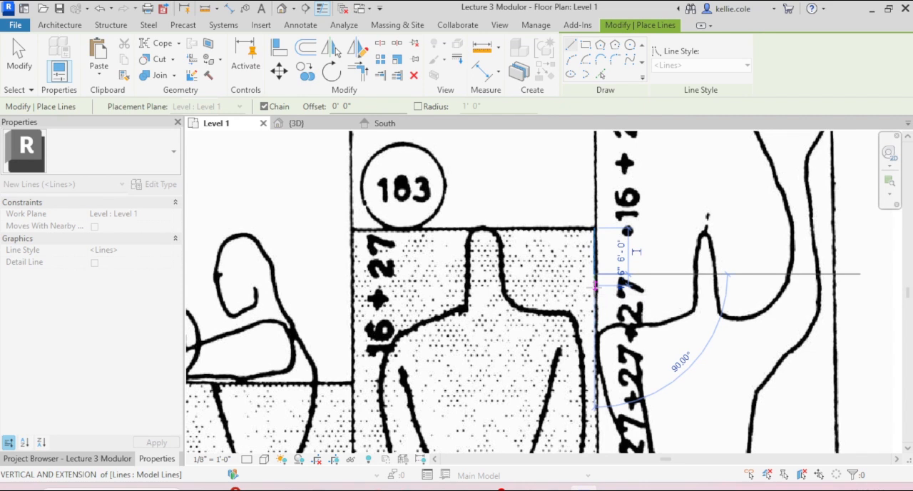
key(Escape)
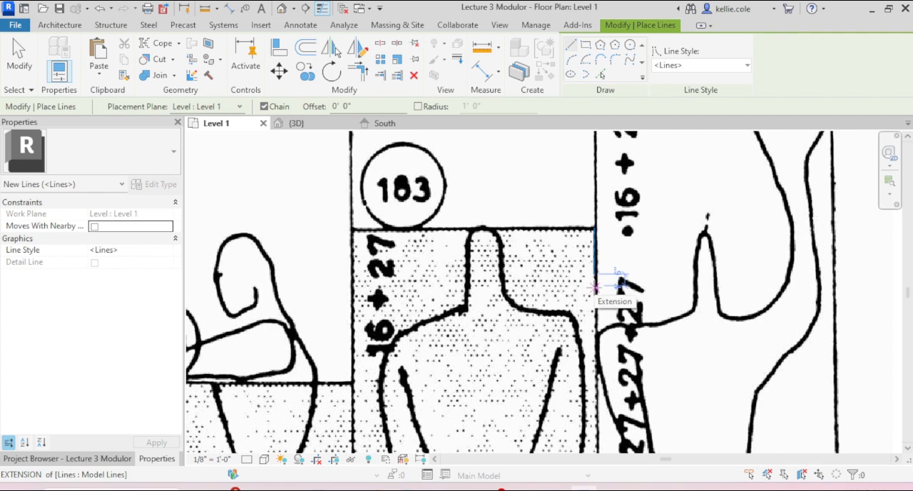
key(Escape)
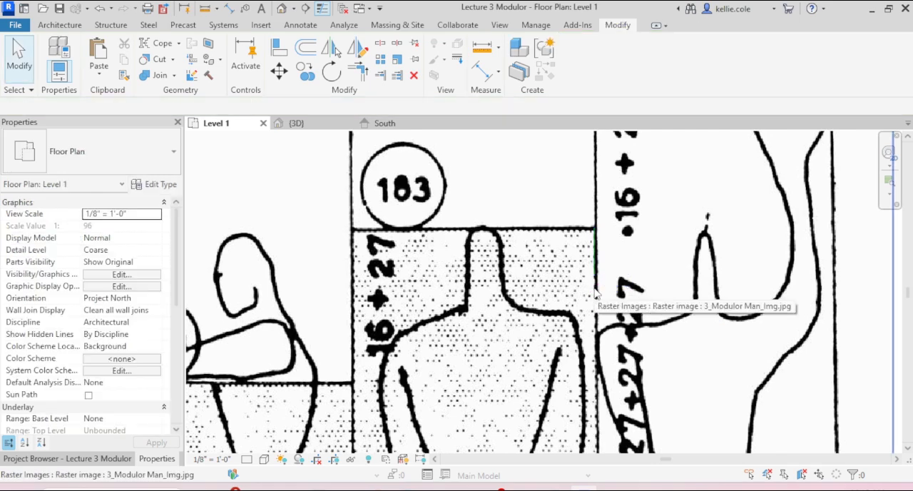
- Look up the keyboard shortcut assigned to the Scale command
key(k)
key(s)
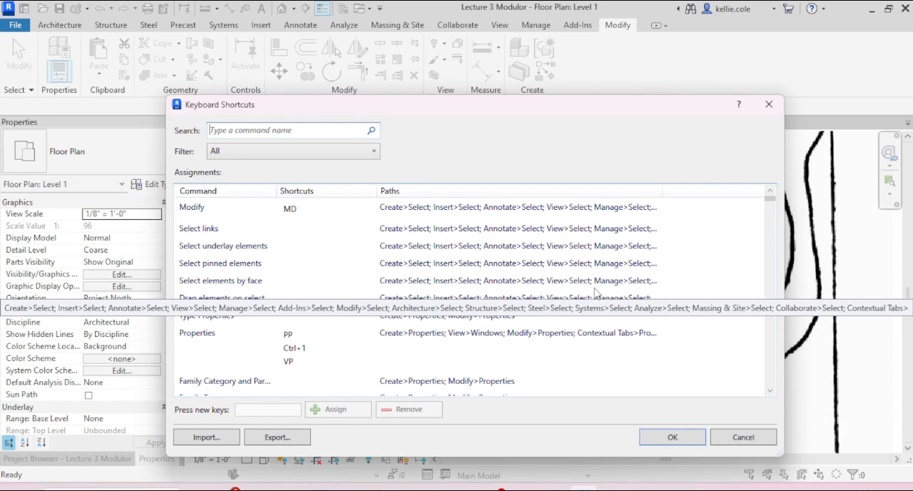
text(resca)
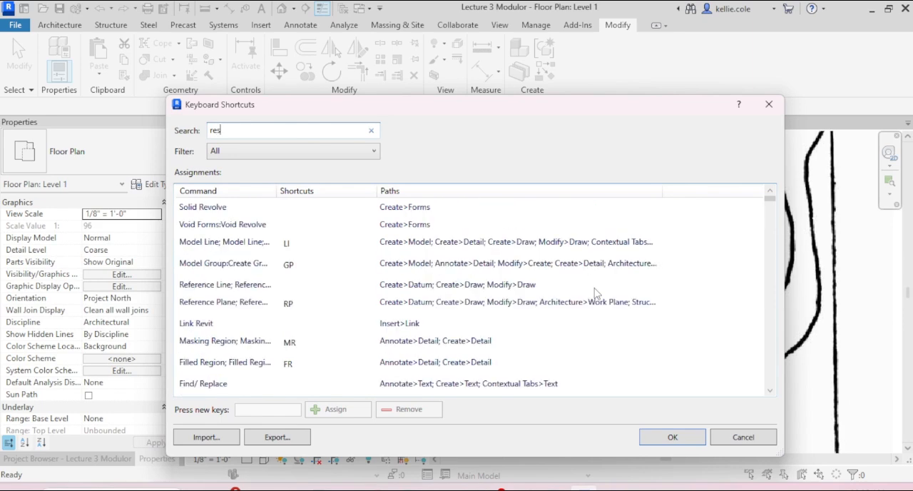
key(BackSpace)
key(BackSpace)
key(BackSpace)
key(BackSpace)
key(BackSpace)
text(scale)
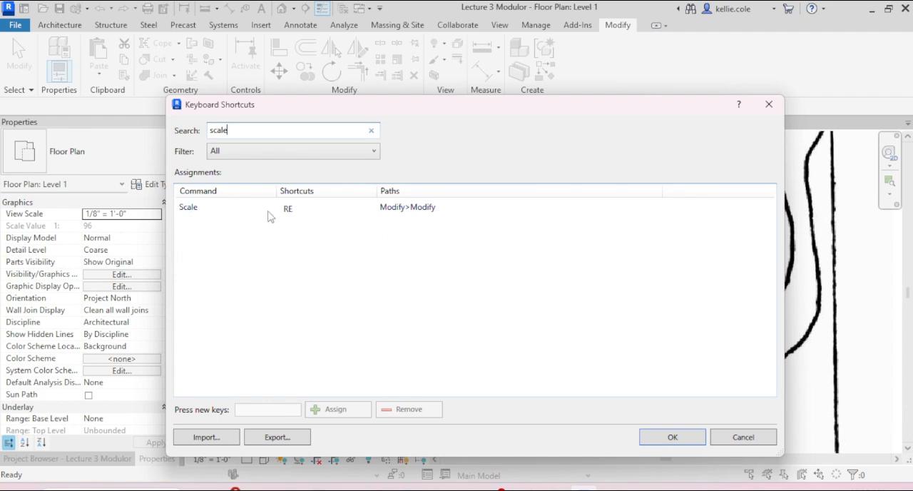
key(BackSpace)
key(BackSpace)
key(BackSpace)
key(BackSpace)
key(BackSpace)
key(Escape)
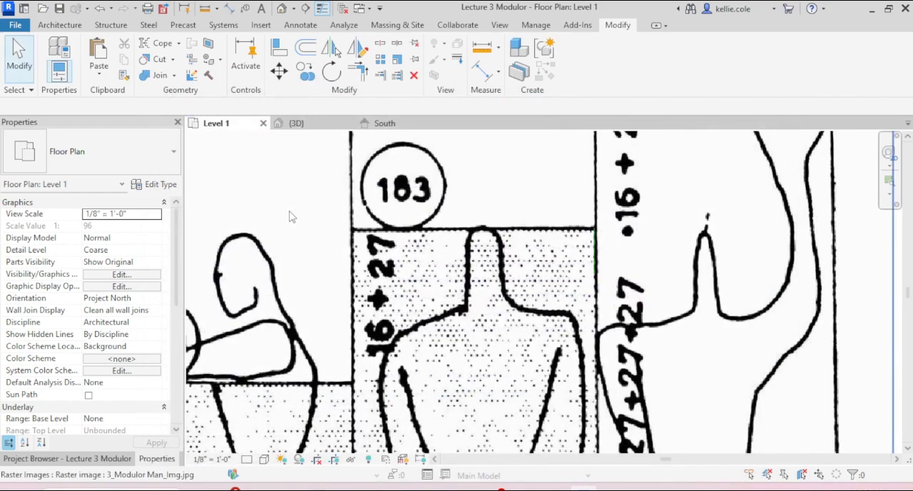
- Scale the Modulor Man image graphically from the top of the 183 figure so its full height matches the 6' model line
scroll(615, 252, down, 3)
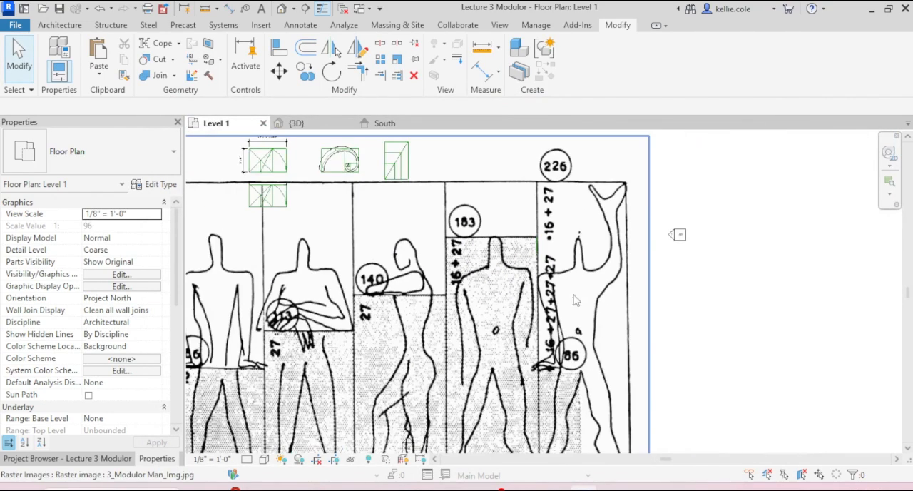
scroll(573, 296, down, 1)
middle_drag(566, 381, 528, 309)
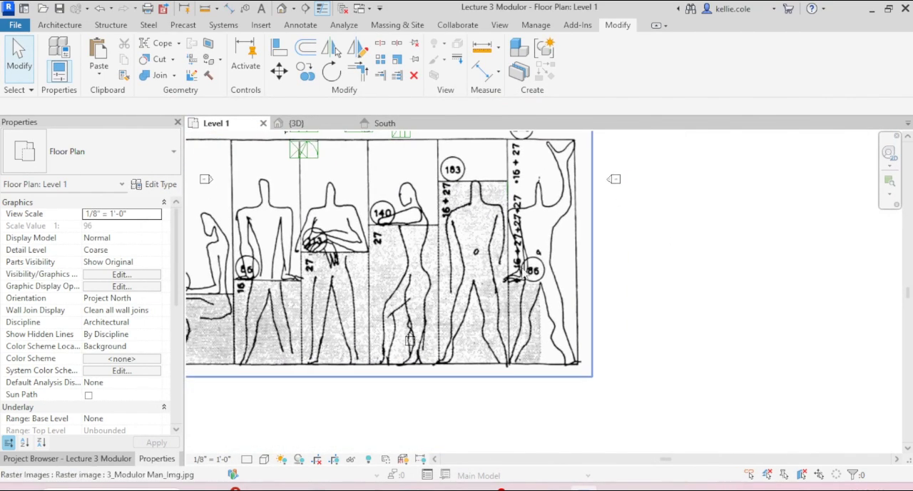
click(554, 210)
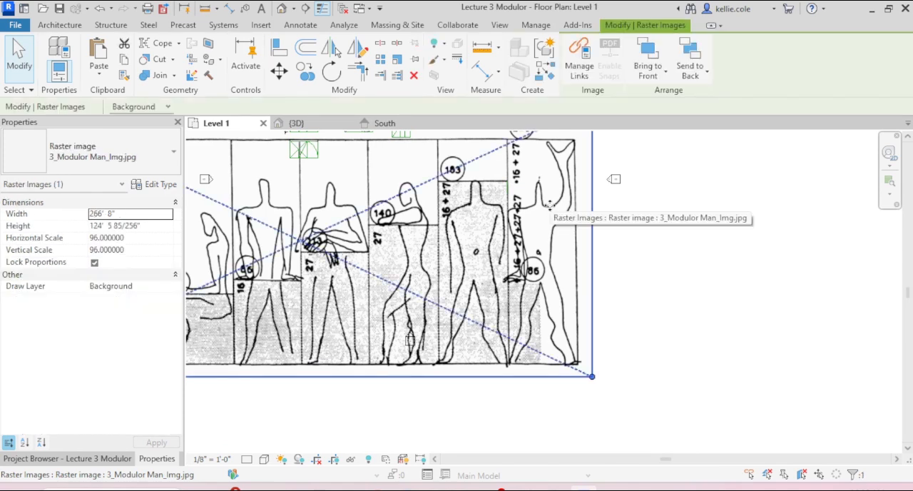
key(r)
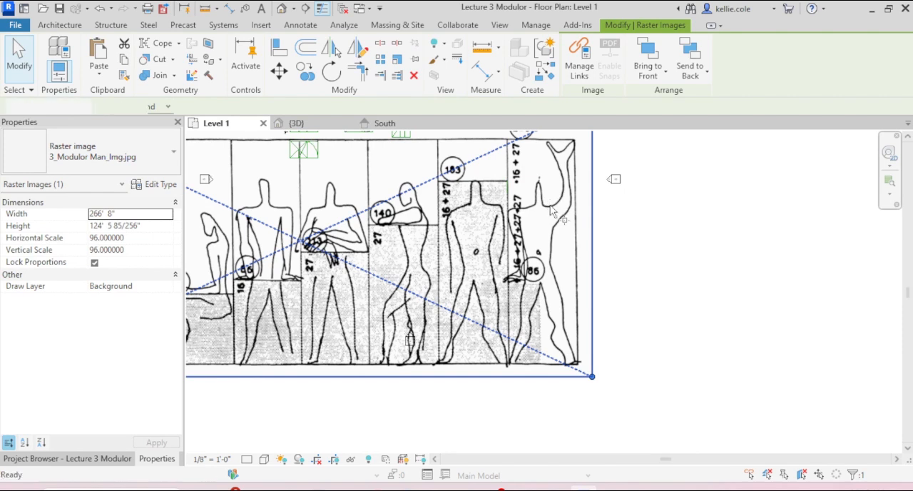
key(e)
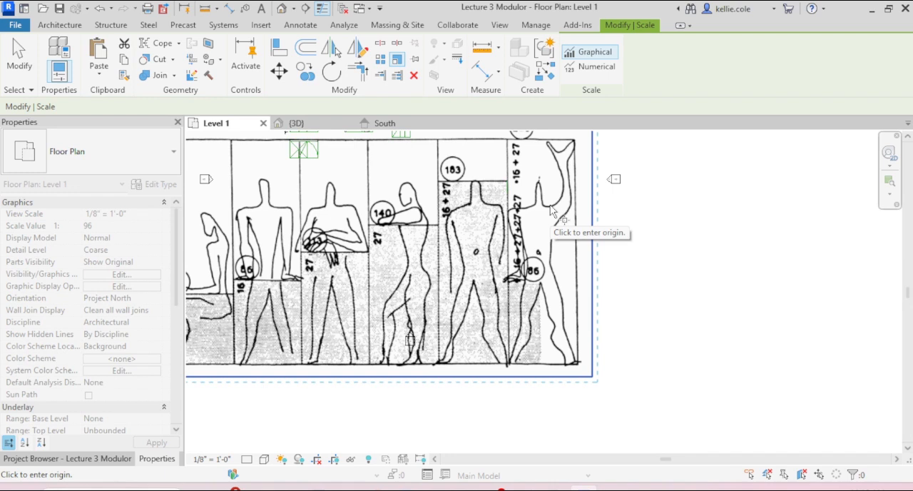
click(508, 179)
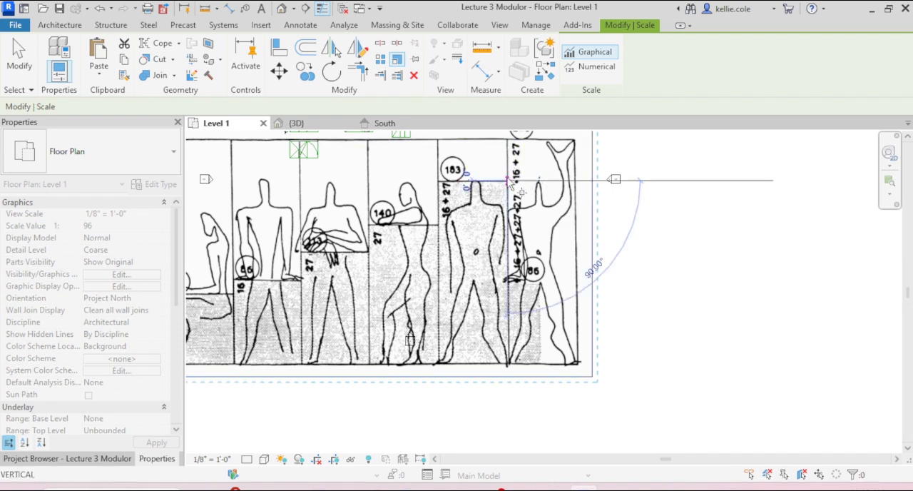
scroll(507, 366, up, 2)
scroll(506, 365, up, 4)
click(520, 367)
scroll(520, 366, down, 5)
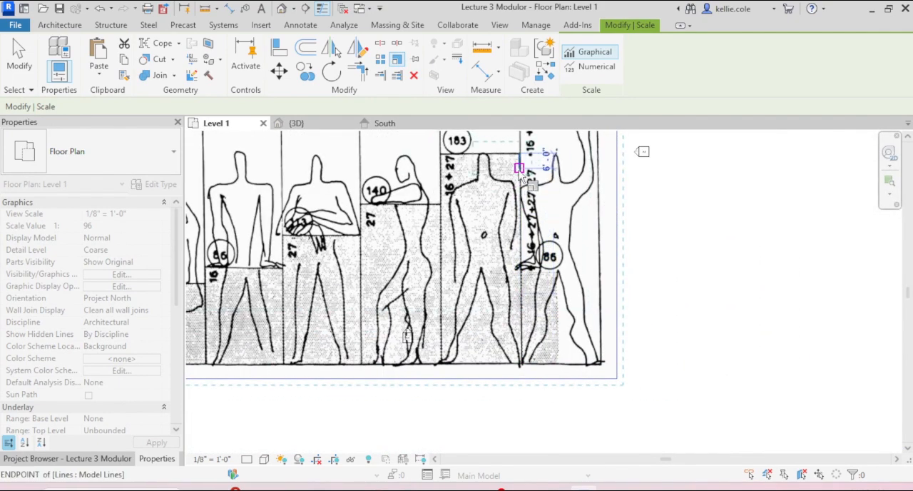
scroll(520, 170, up, 5)
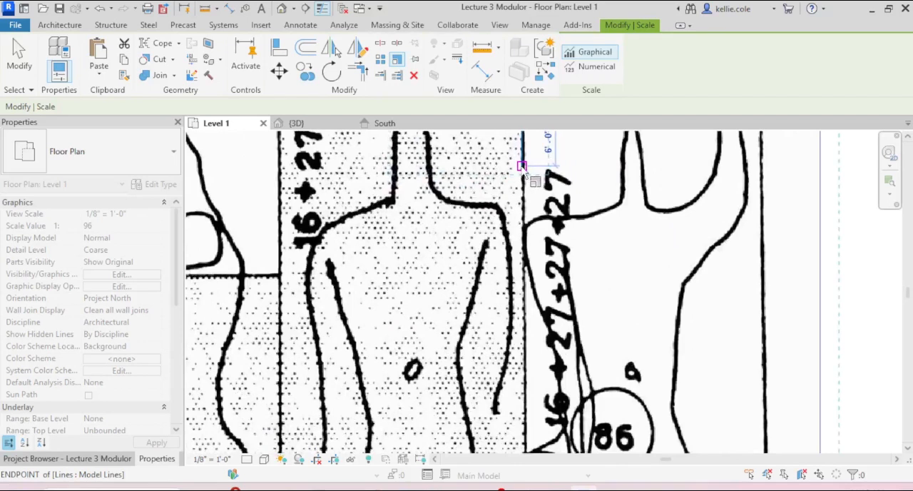
click(520, 167)
scroll(530, 251, down, 5)
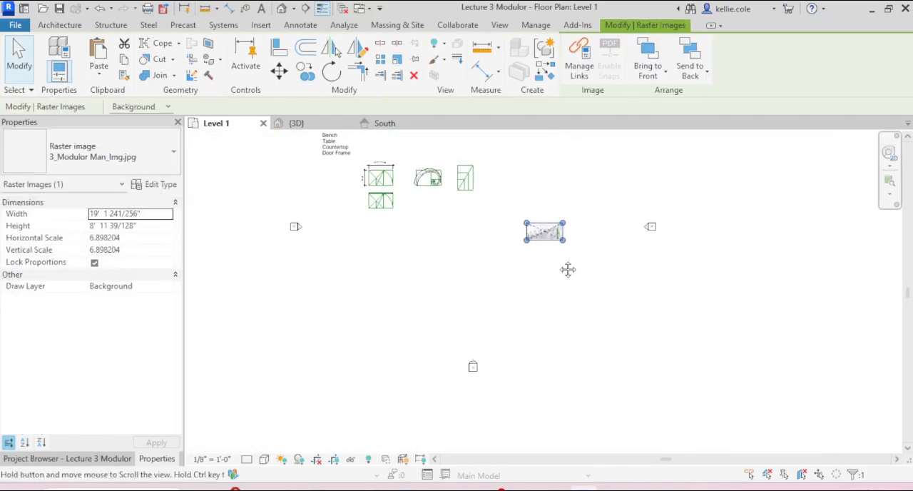
click(493, 268)
middle_drag(492, 267, 503, 306)
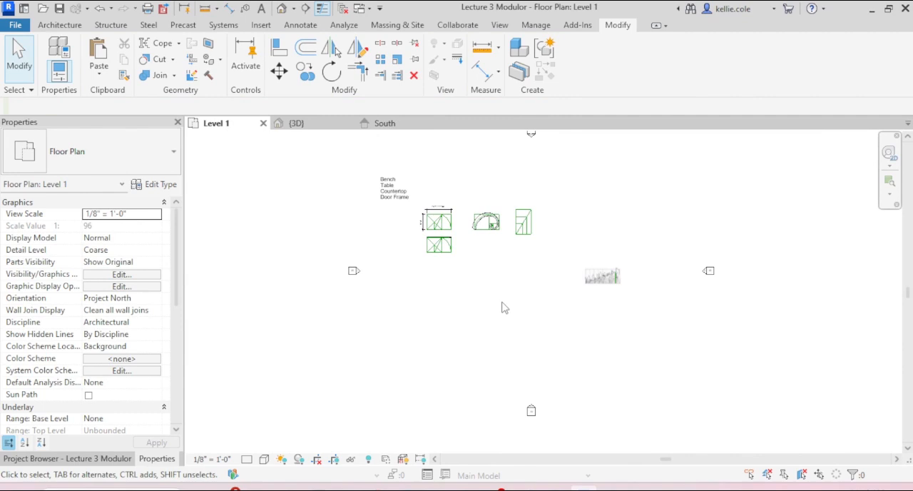
- Start a new in-place mass named Mass 1 in the Level 1 plan, near the golden spiral
scroll(505, 302, down, 3)
scroll(509, 300, up, 6)
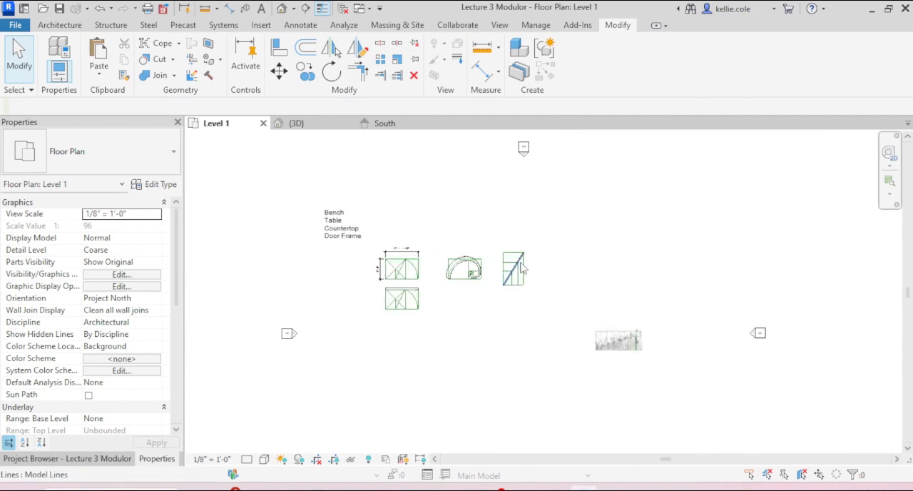
scroll(471, 335, up, 2)
scroll(492, 285, down, 3)
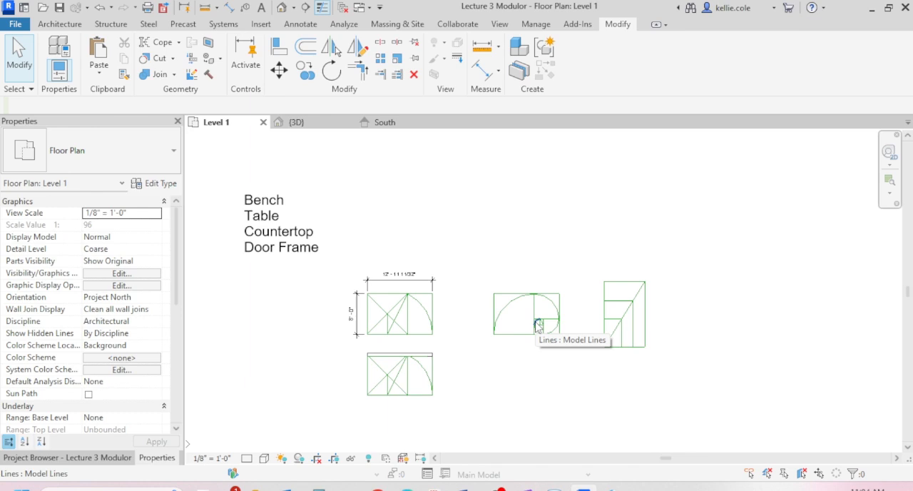
click(393, 25)
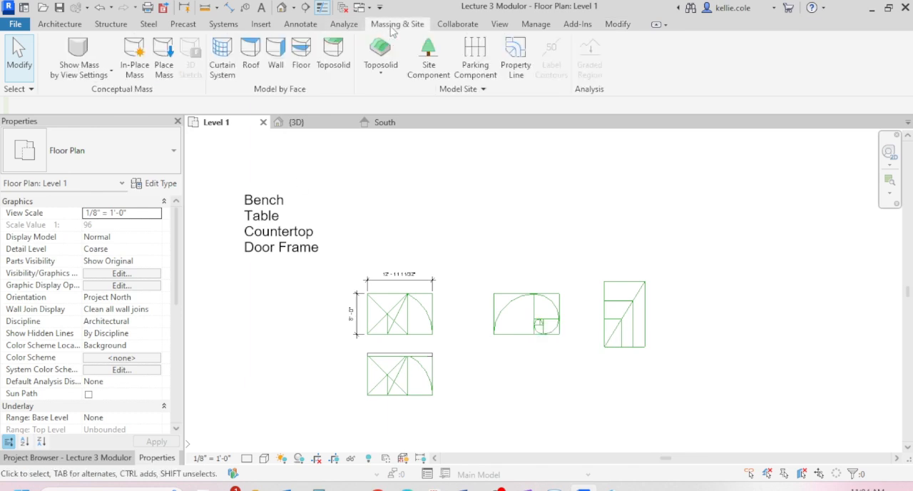
click(143, 66)
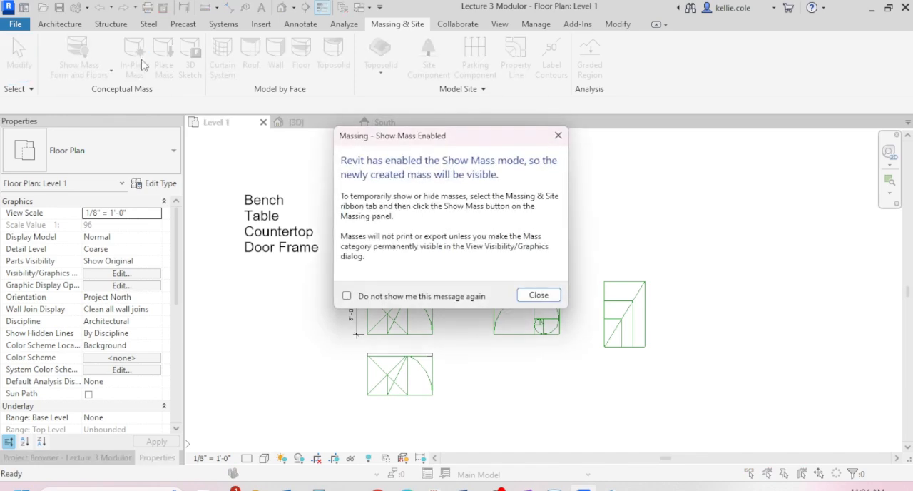
click(539, 295)
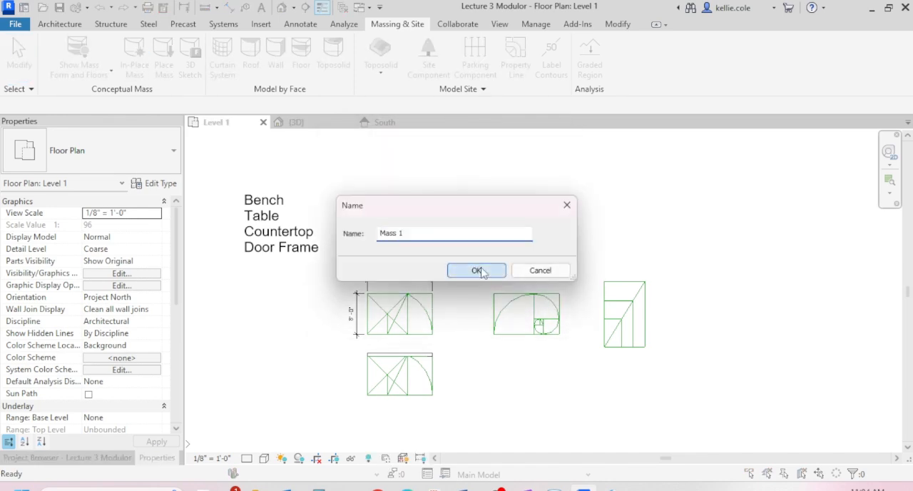
click(480, 271)
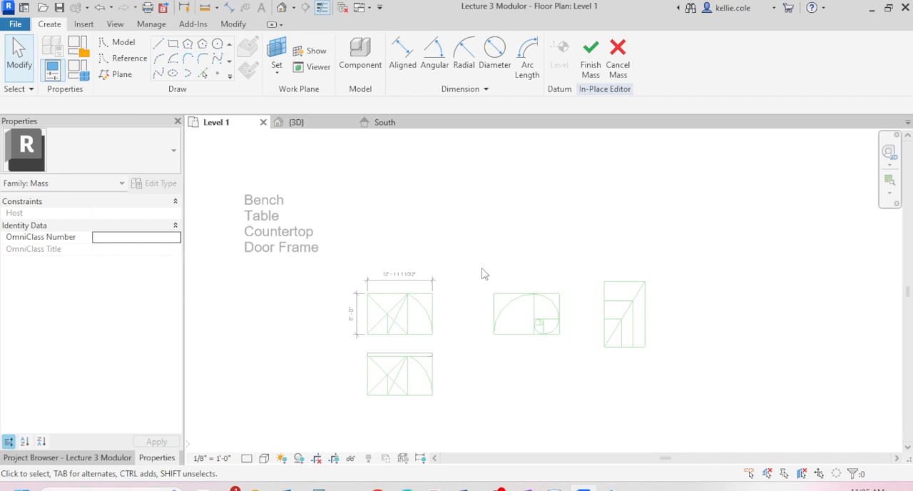
- Create mass model lines by picking the five arcs of the golden spiral, from the largest to the innermost
click(205, 75)
scroll(557, 368, up, 4)
click(461, 205)
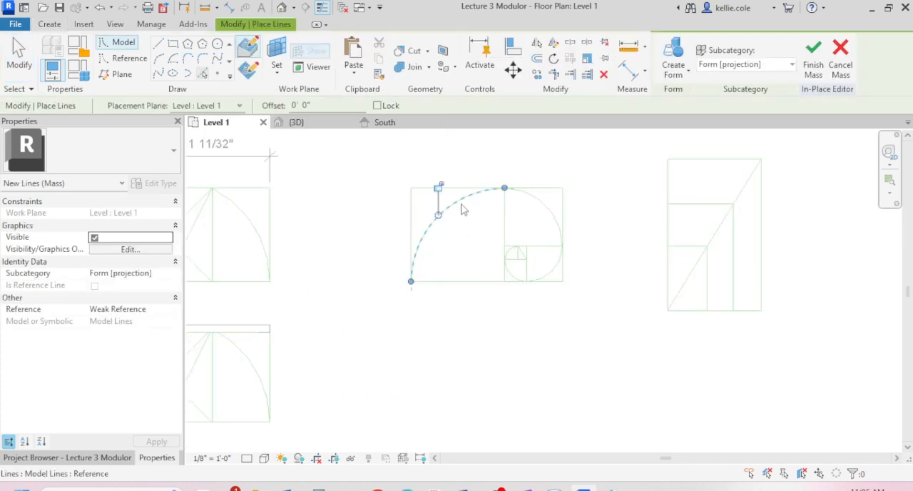
click(543, 207)
scroll(541, 271, up, 3)
click(560, 284)
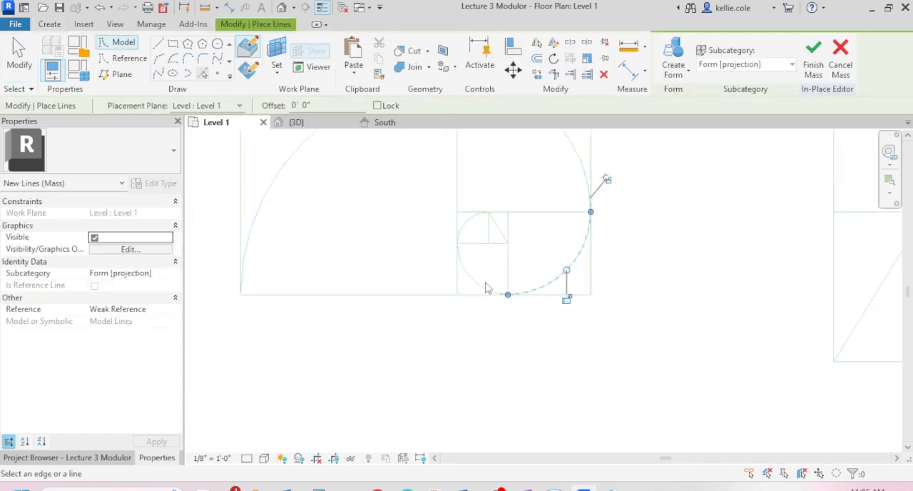
click(480, 287)
click(467, 223)
scroll(559, 240, down, 3)
middle_drag(568, 248, 572, 273)
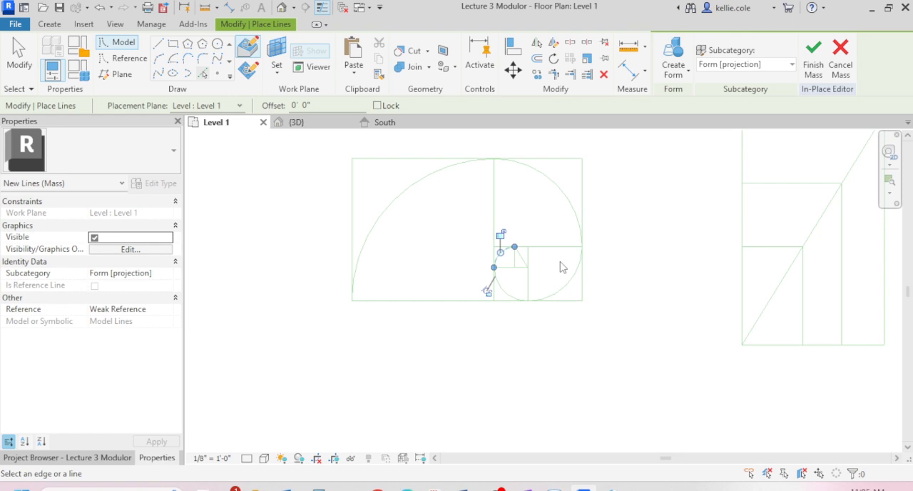
key(Escape)
- Offset copies of the five golden spiral arcs 8" toward the inside of the spiral
key(o)
key(f)
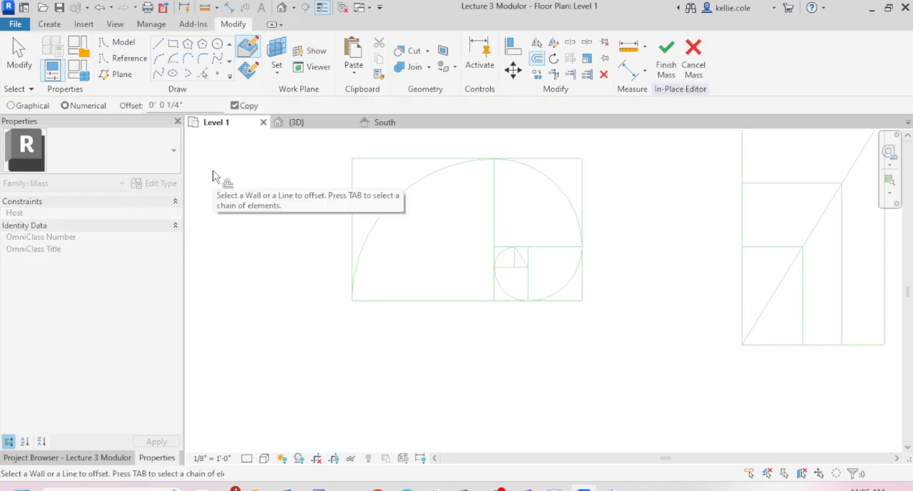
scroll(510, 273, up, 4)
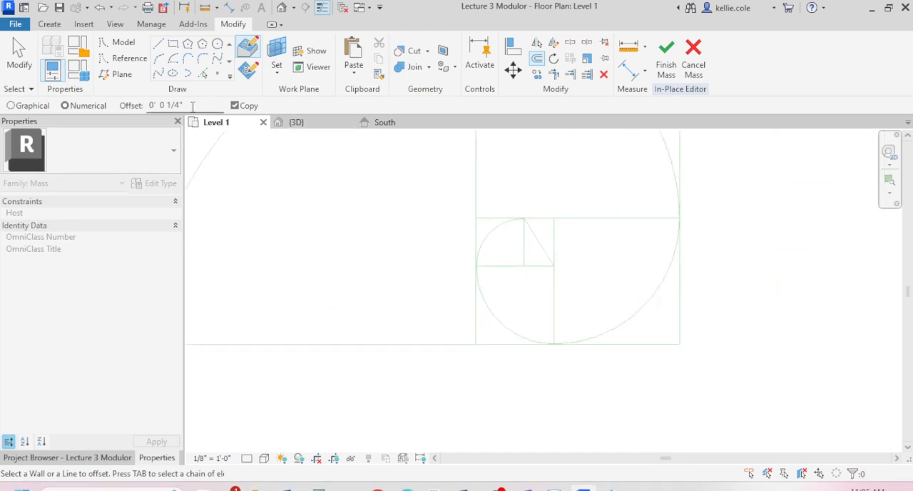
key(Return)
scroll(390, 248, down, 2)
scroll(390, 248, down, 1)
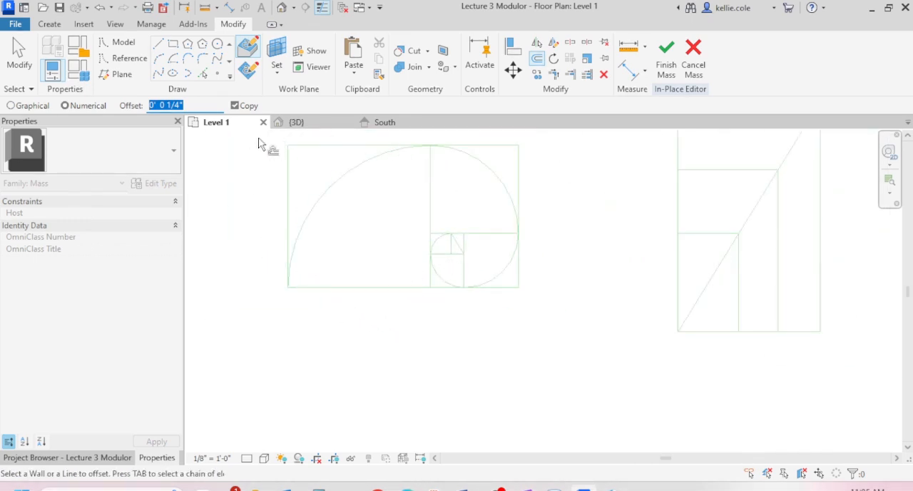
text(8)
scroll(460, 251, up, 3)
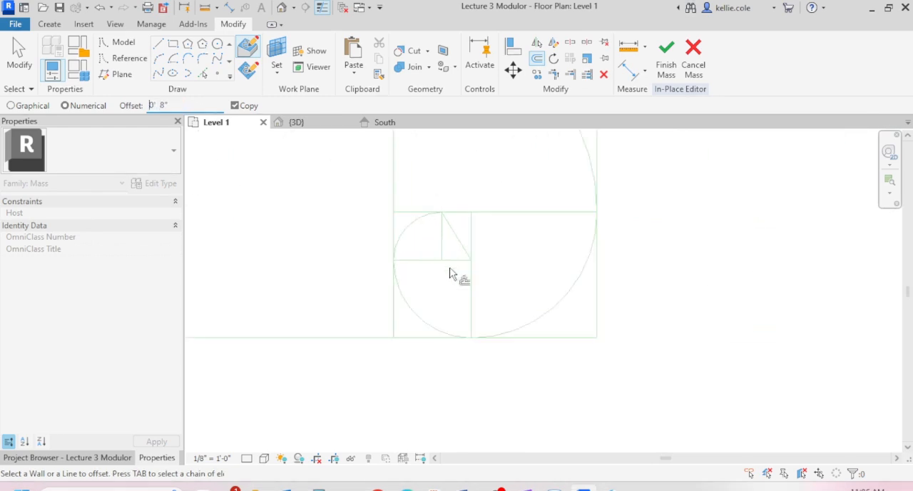
click(417, 234)
click(418, 316)
click(537, 324)
scroll(550, 322, down, 3)
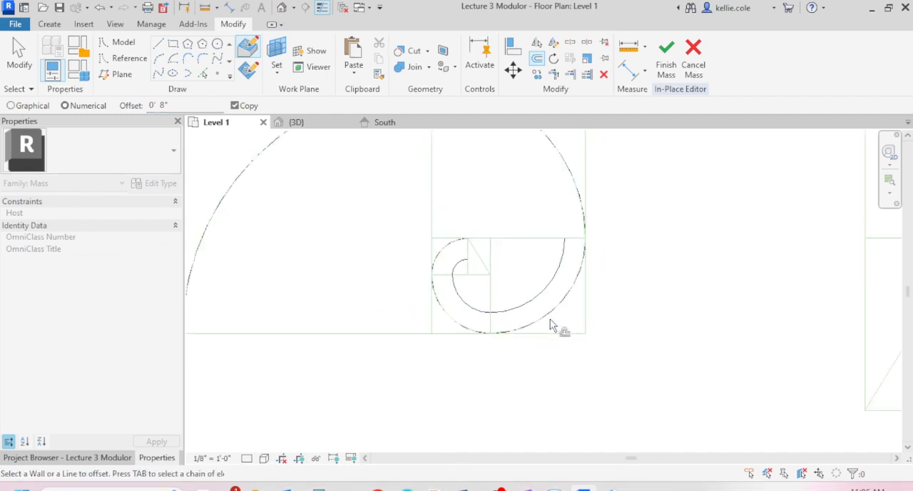
click(575, 221)
click(400, 157)
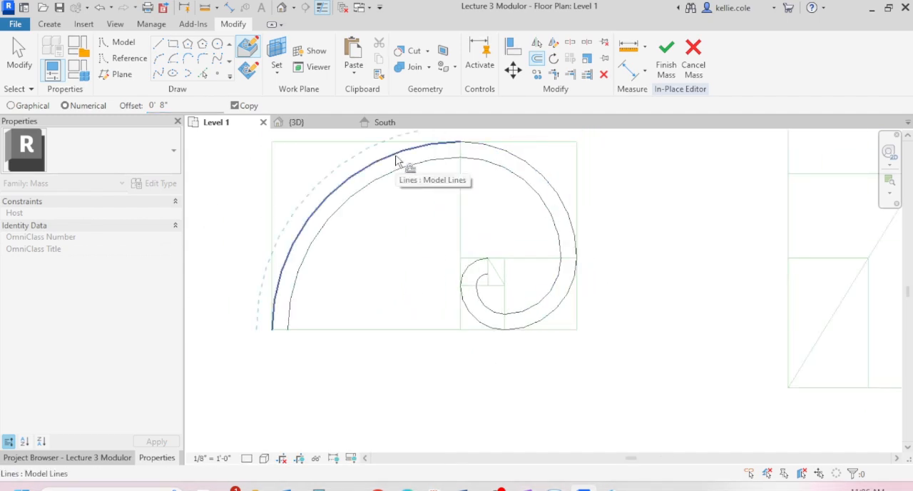
- Close both ends of the spiral band with straight model lines joining the original and offset arcs
click(159, 45)
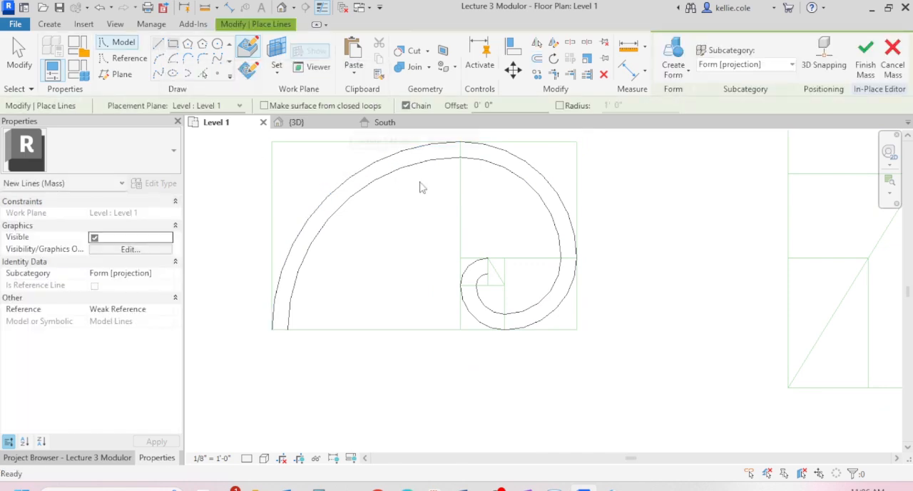
scroll(492, 265, up, 3)
click(480, 251)
scroll(481, 271, up, 3)
key(Escape)
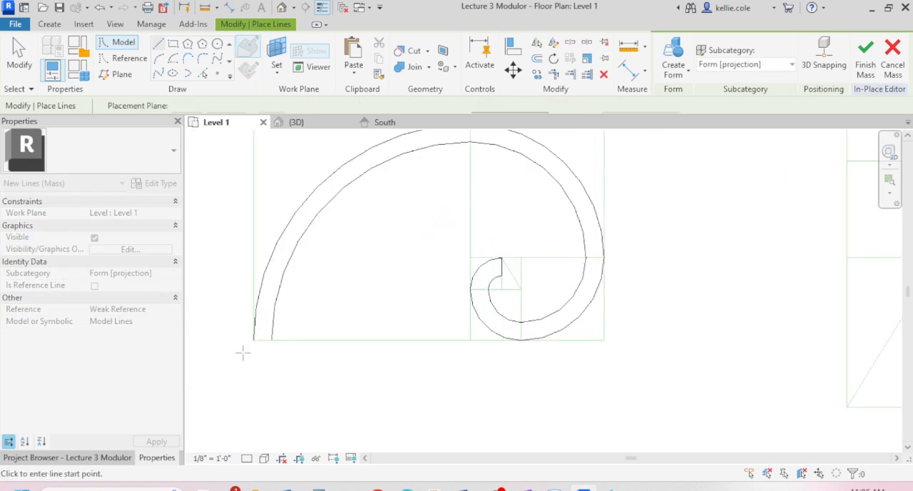
click(253, 340)
click(272, 340)
key(Escape)
scroll(439, 378, down, 2)
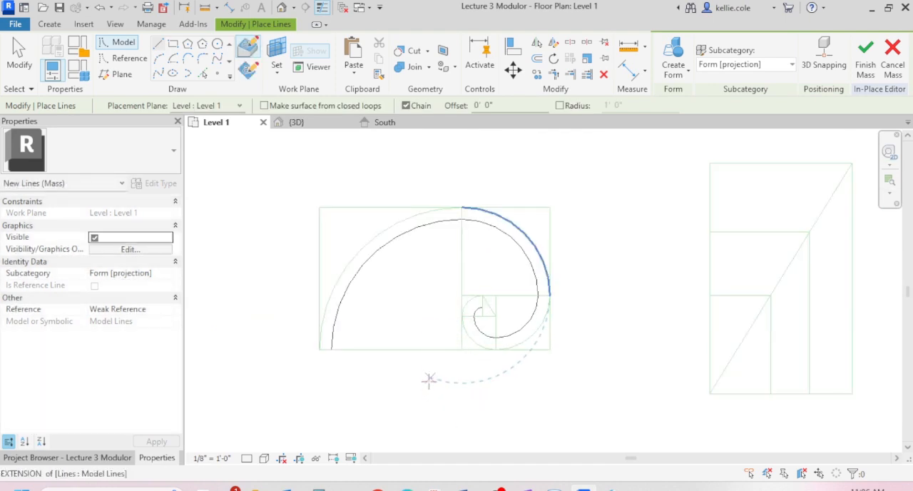
key(Escape)
key(Escape)
- Create a solid form from all the lines of the closed spiral band
drag(267, 173, 569, 404)
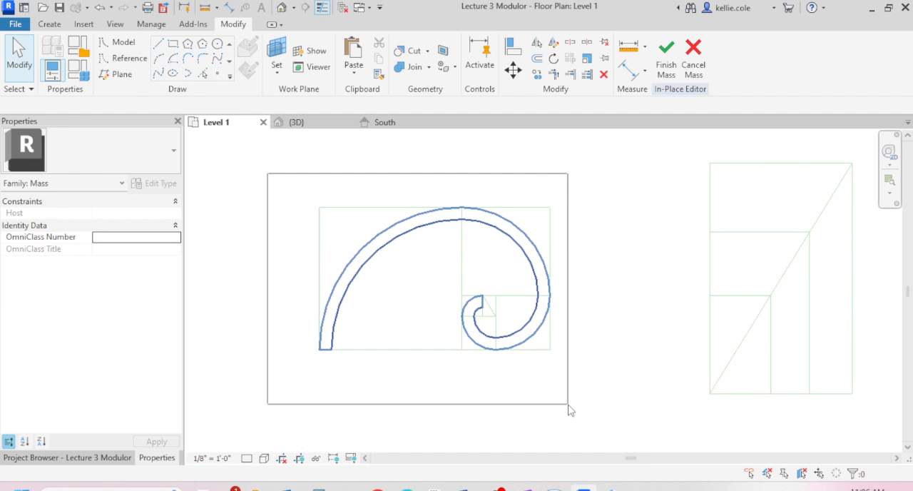
drag(569, 408, 585, 388)
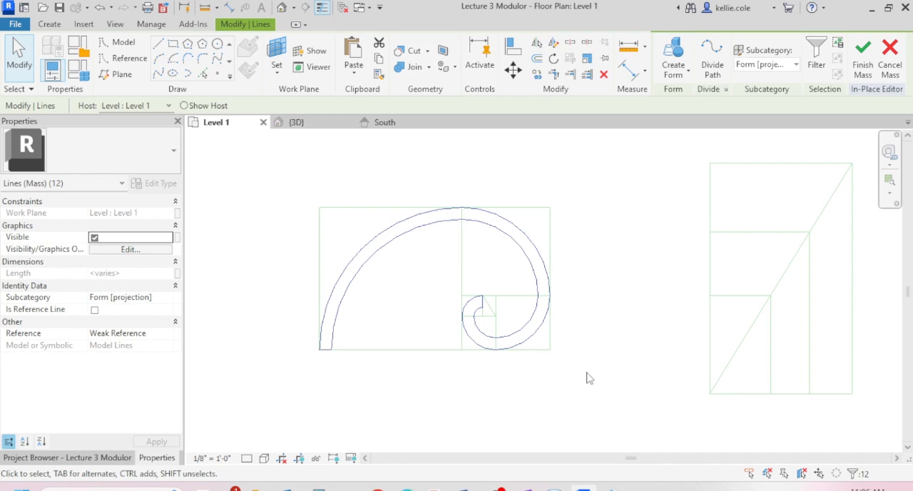
click(676, 77)
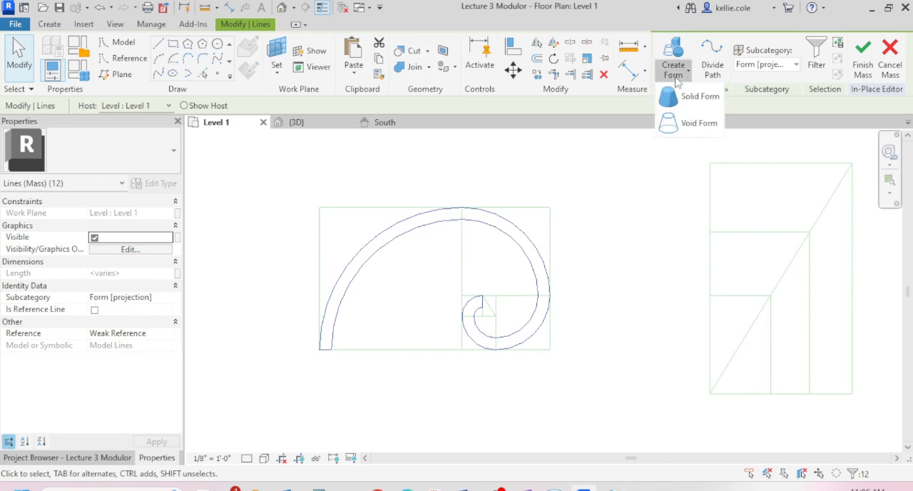
click(687, 96)
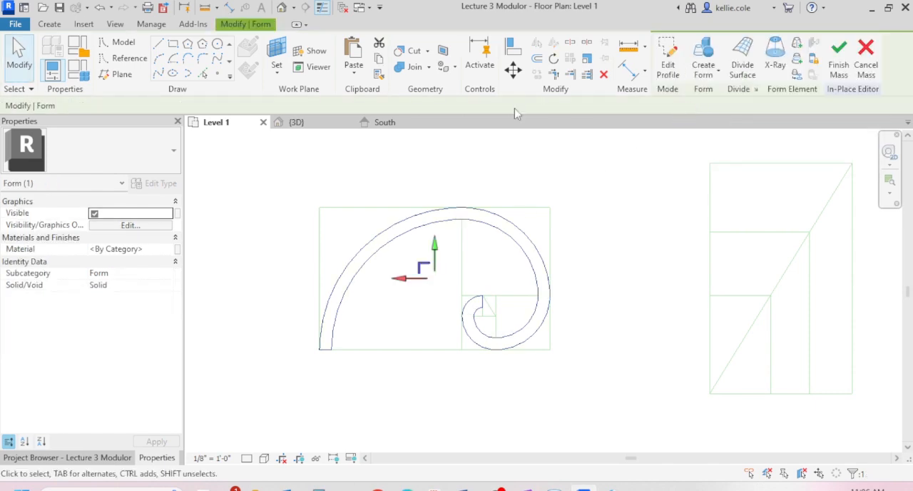
- In the 3D view, lower the top edge at the spiral form's outer end to about 7 1/2" above the base
click(300, 127)
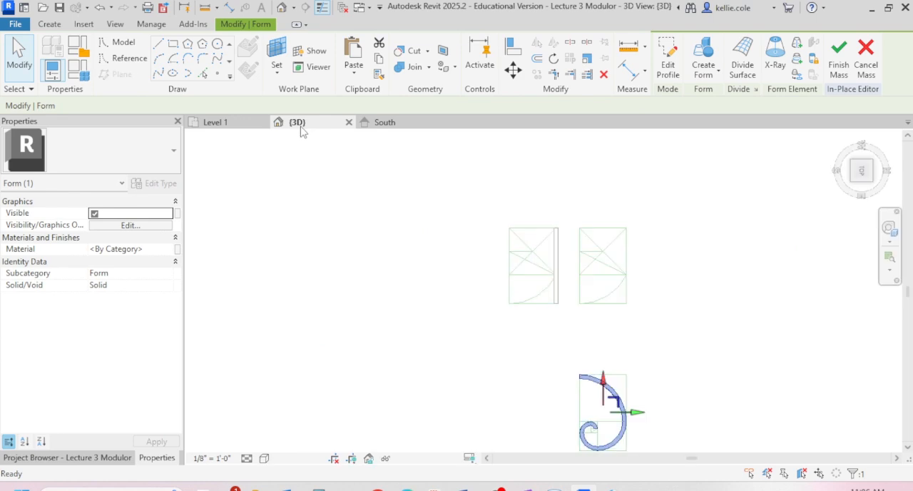
scroll(507, 355, down, 2)
mouse_move(506, 363)
shift+middle_down()
mouse_move(533, 357)
mouse_move(600, 264)
mouse_move(602, 212)
mouse_move(540, 430)
mouse_move(579, 367)
shift+middle_up()
scroll(514, 389, up, 5)
scroll(471, 272, down, 3)
scroll(684, 284, up, 4)
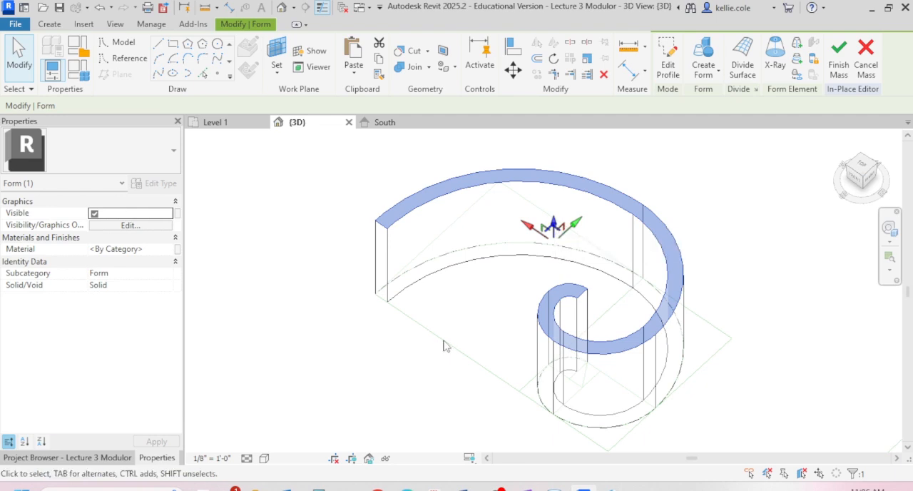
click(469, 321)
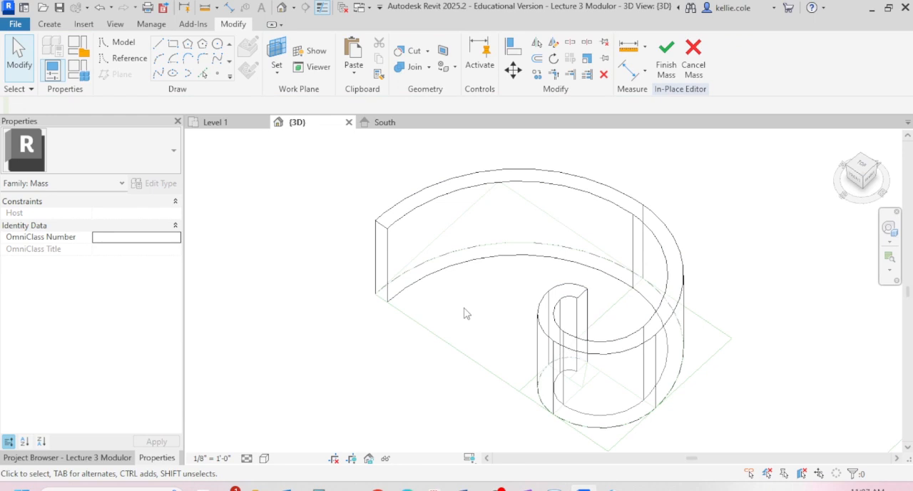
click(381, 234)
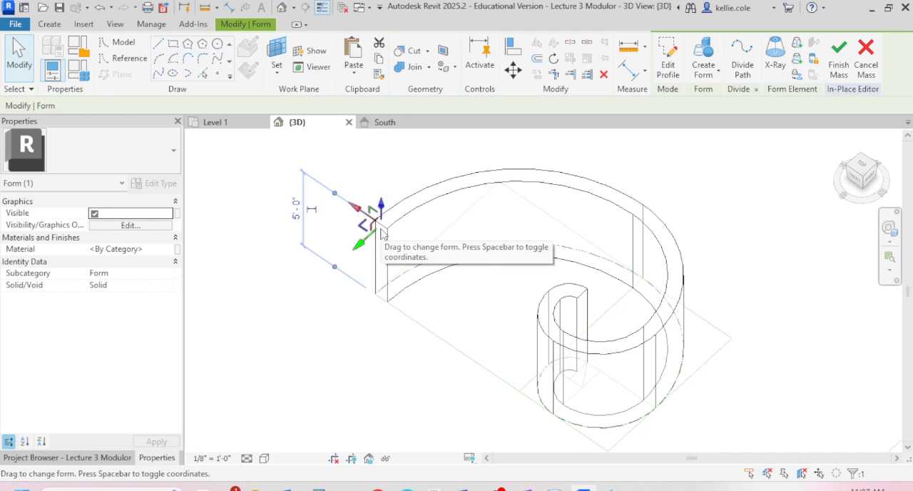
drag(382, 234, 425, 292)
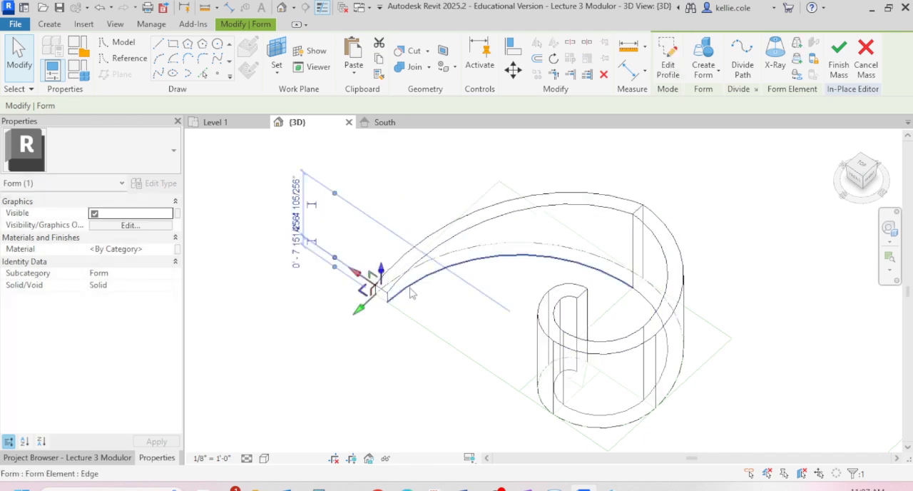
scroll(413, 288, up, 3)
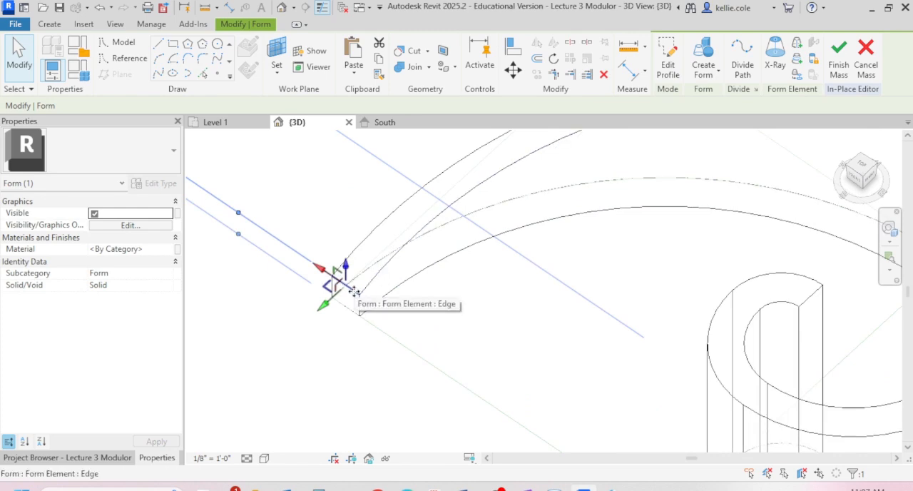
- Try to raise the top edge at the spiral form's inner end
click(812, 294)
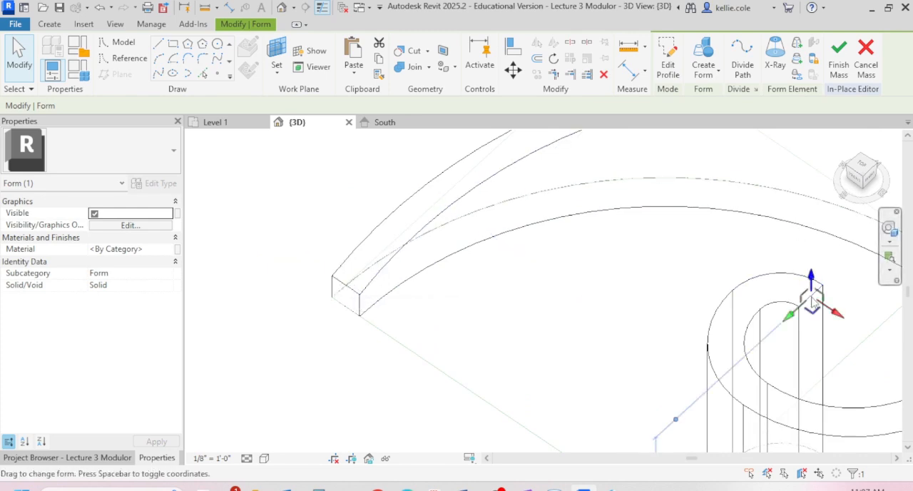
scroll(628, 283, down, 4)
drag(728, 281, 726, 222)
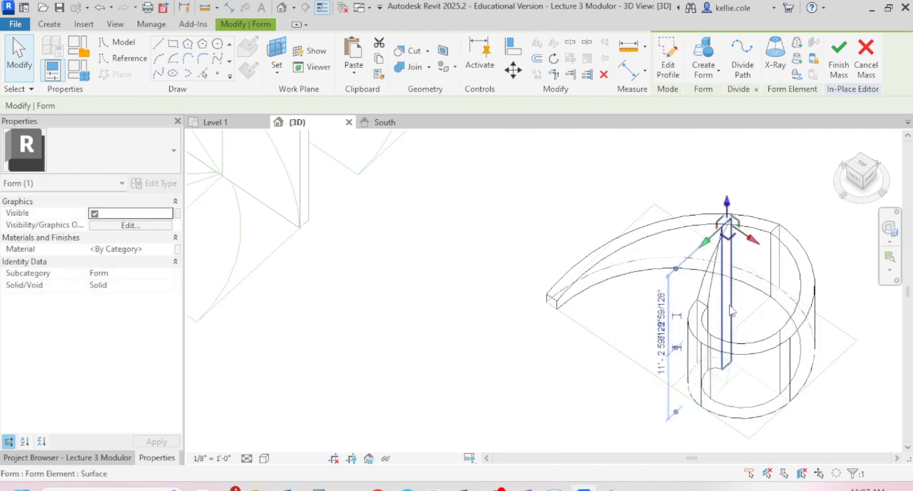
key(ctrl+z)
- Raise the top edge at the spiral form's inner end by about 4'
scroll(723, 318, up, 4)
click(736, 299)
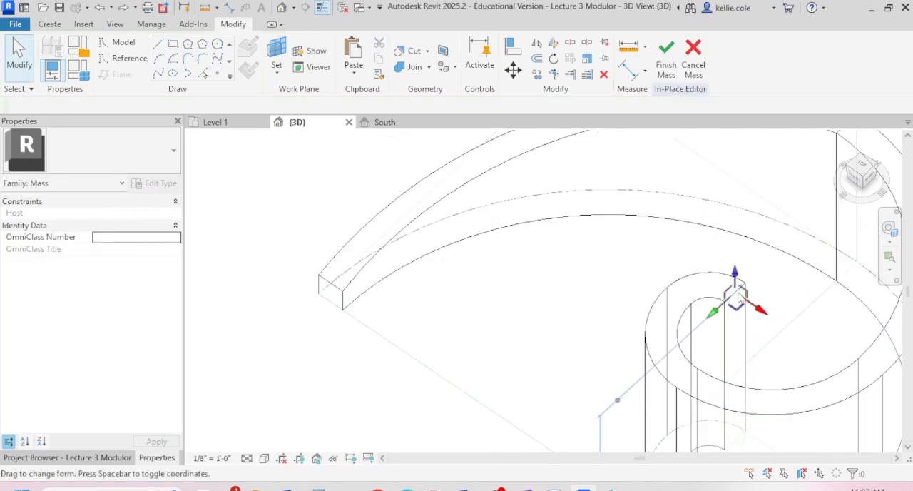
drag(735, 274, 719, 151)
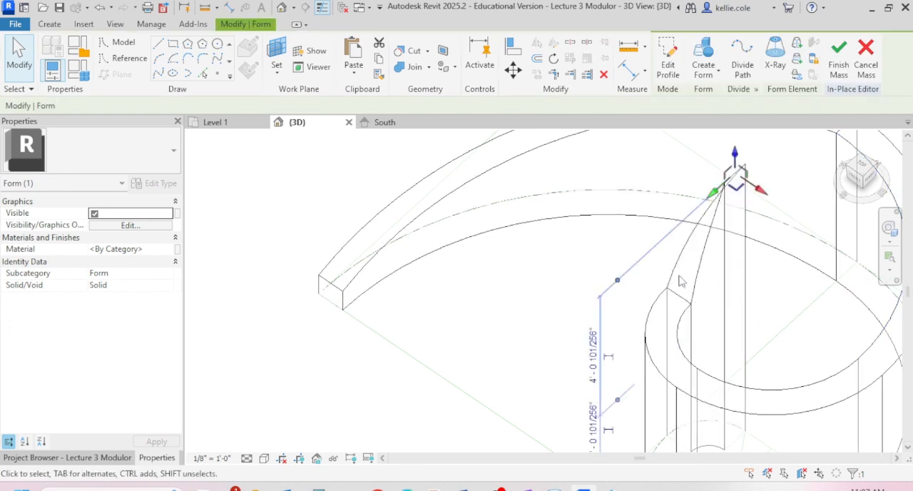
- Raise the top edges at the next two arc seams from the inner end by about 2' 9 3/4" each
click(681, 303)
drag(664, 292, 664, 207)
scroll(685, 221, up, 3)
scroll(504, 326, down, 3)
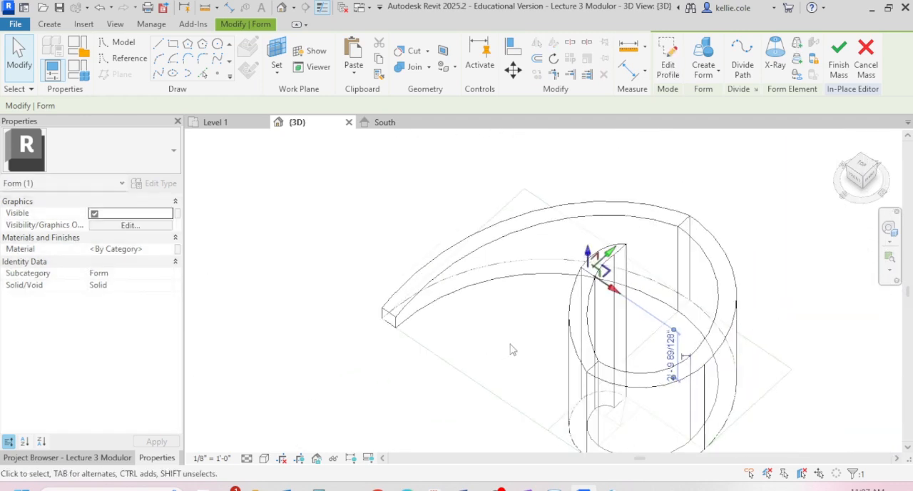
click(602, 370)
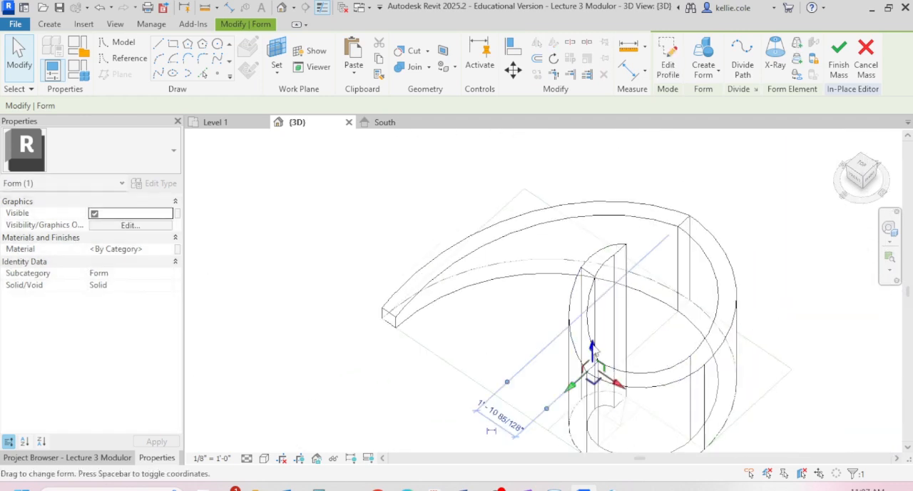
click(591, 305)
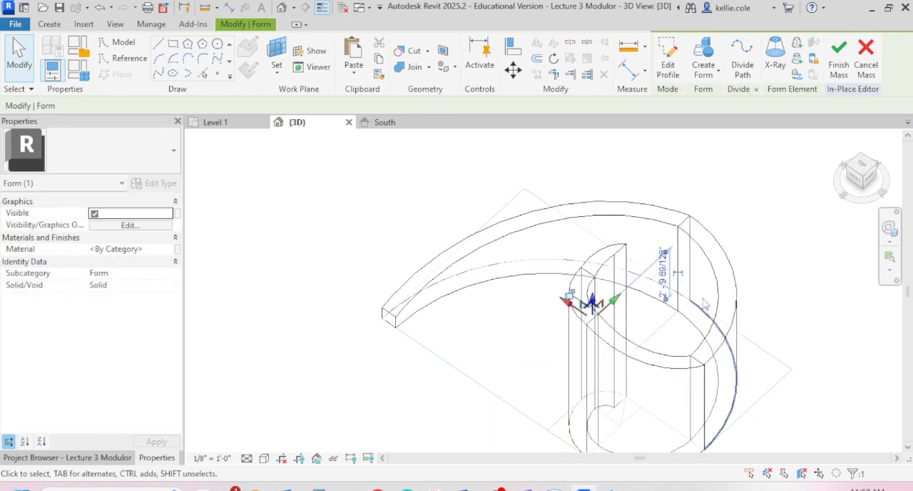
- Raise the top edge at the third arc seam from the inner end to about 3 1/4" below the neighbouring raised edge
click(709, 356)
scroll(710, 357, up, 1)
scroll(709, 353, up, 2)
click(709, 354)
click(693, 366)
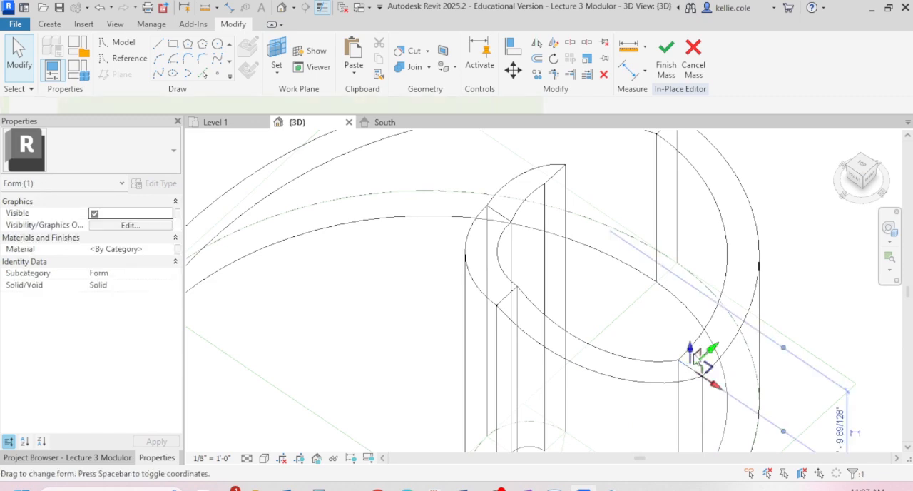
scroll(658, 371, down, 4)
scroll(658, 366, down, 3)
- Adjust the form at the seam where the sloping outer arc meets the rest of the spiral
shift+middle_drag(660, 364, 406, 386)
key(Tab)
key(Tab)
key(Tab)
key(Tab)
key(Tab)
key(Tab)
key(Tab)
key(Tab)
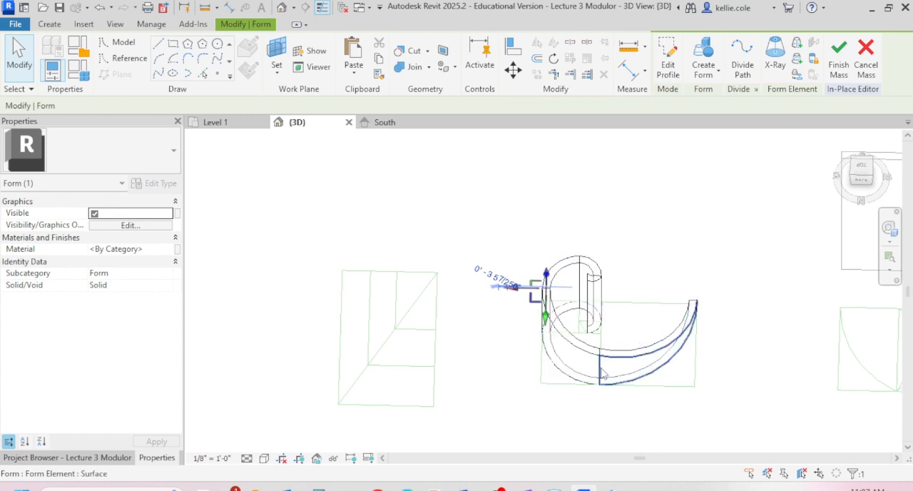
click(602, 373)
scroll(695, 386, up, 3)
drag(669, 367, 687, 375)
shift+middle_drag(623, 438, 486, 257)
click(440, 320)
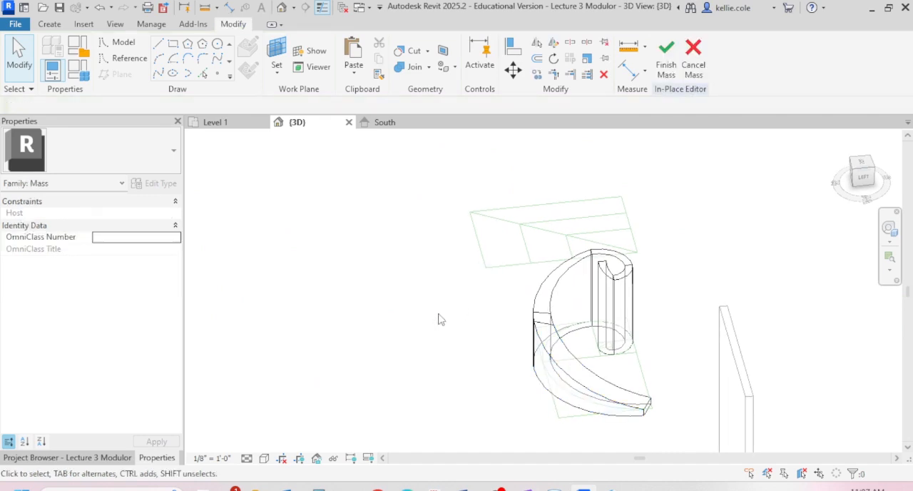
- In the South elevation, dimension the mass's overall height from Level 1 to its highest point
click(386, 123)
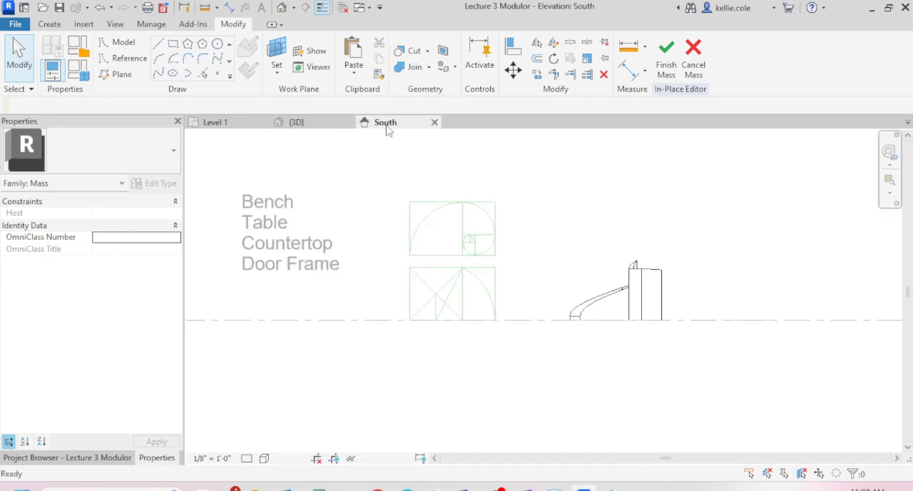
scroll(483, 369, down, 2)
scroll(555, 344, up, 4)
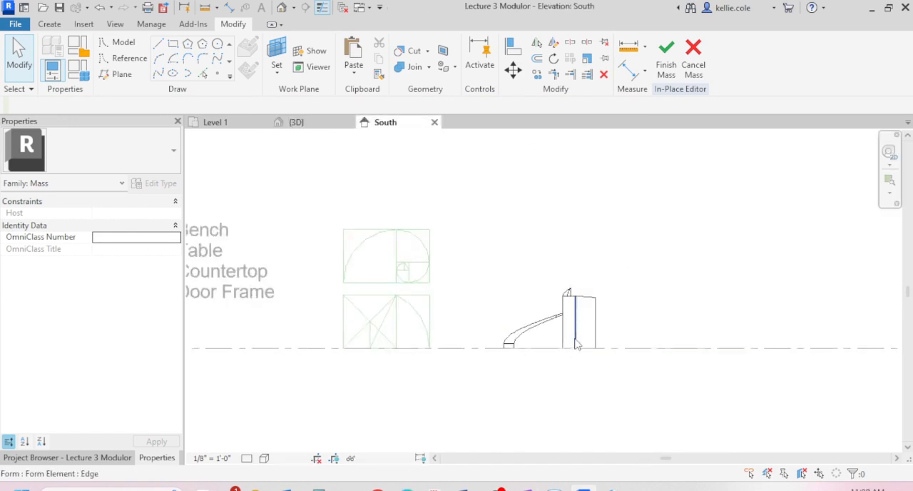
key(i)
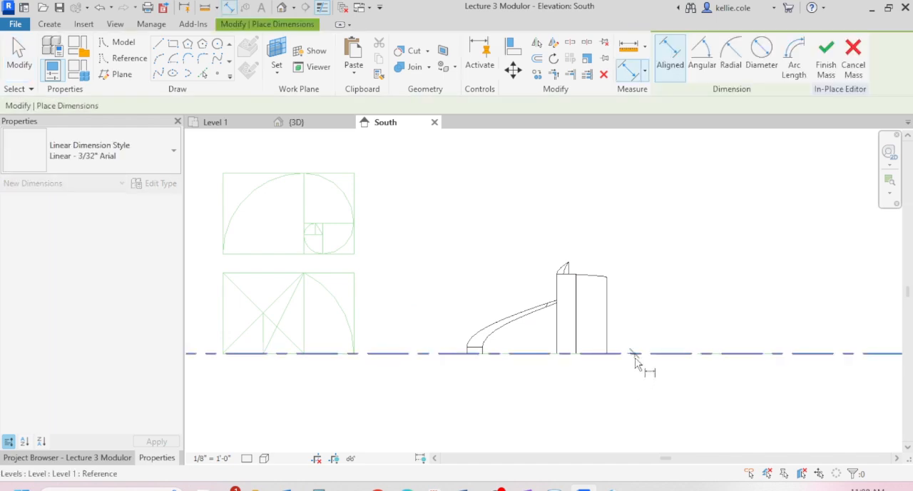
click(568, 264)
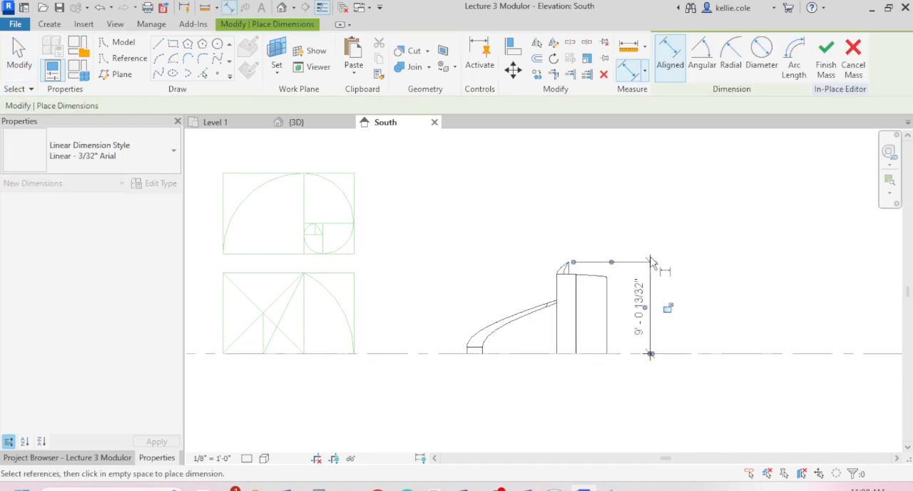
click(651, 279)
key(Escape)
key(Escape)
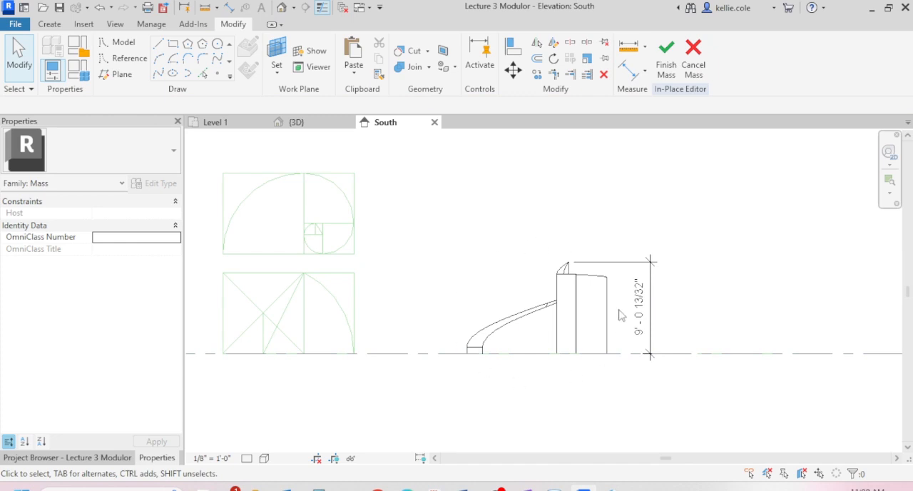
- Draw a horizontal model line from the lower golden rectangle's upper corner nearest the mass to beyond the far side of the mass
key(l)
key(i)
click(346, 272)
click(746, 279)
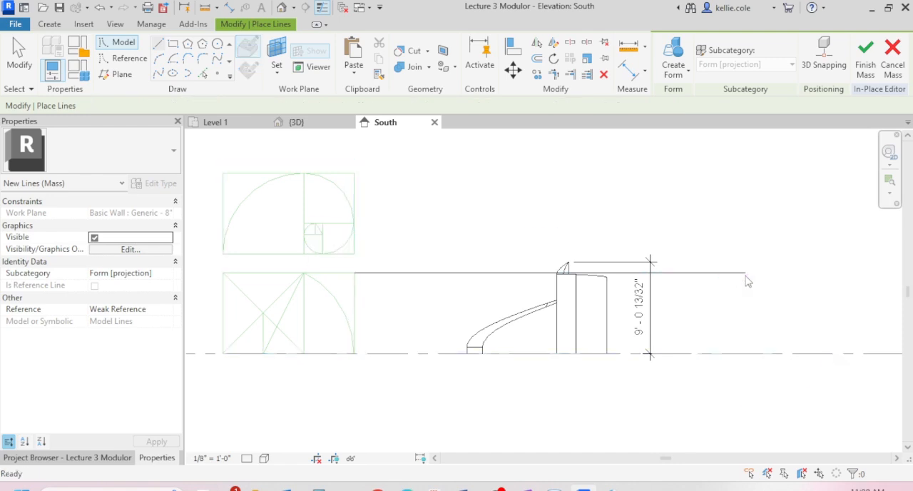
- Stop placing model lines in the South elevation
key(Escape)
key(Escape)
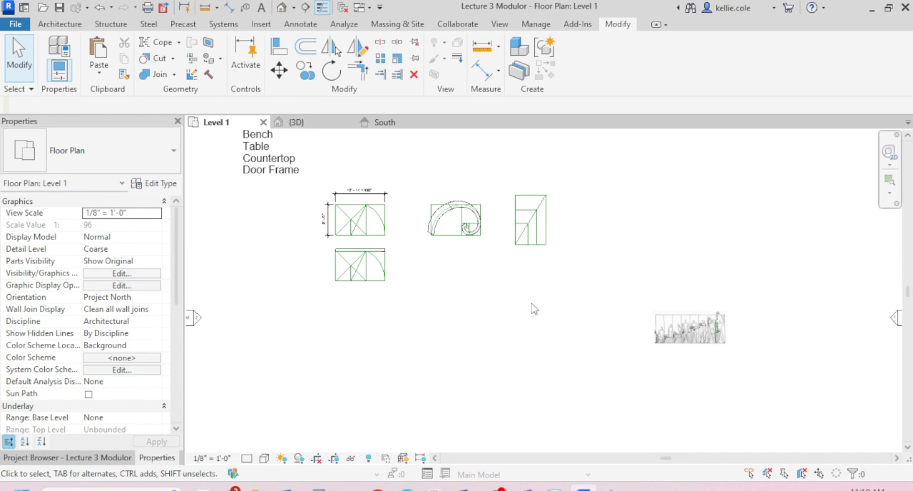
scroll(532, 308, down, 5)
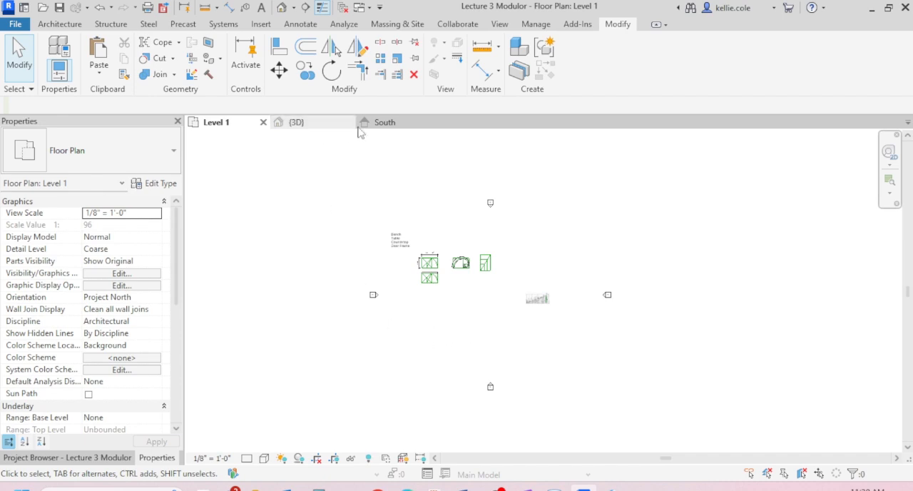
- Return to the South elevation and tile it with the Level 1 and 3D views, framing the drawings in each
click(380, 124)
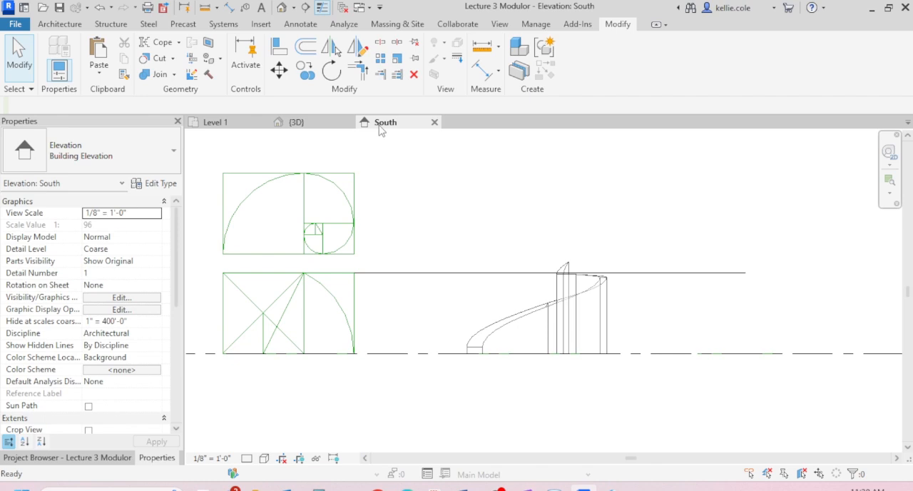
key(w)
key(t)
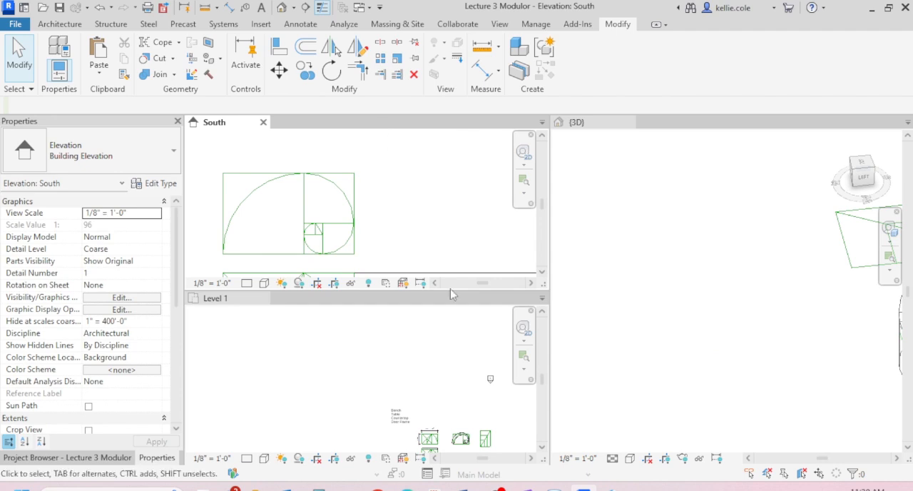
scroll(410, 213, down, 5)
scroll(444, 215, down, 1)
middle_drag(457, 220, 393, 188)
scroll(381, 394, down, 3)
scroll(311, 352, down, 2)
scroll(405, 433, up, 6)
scroll(451, 357, up, 3)
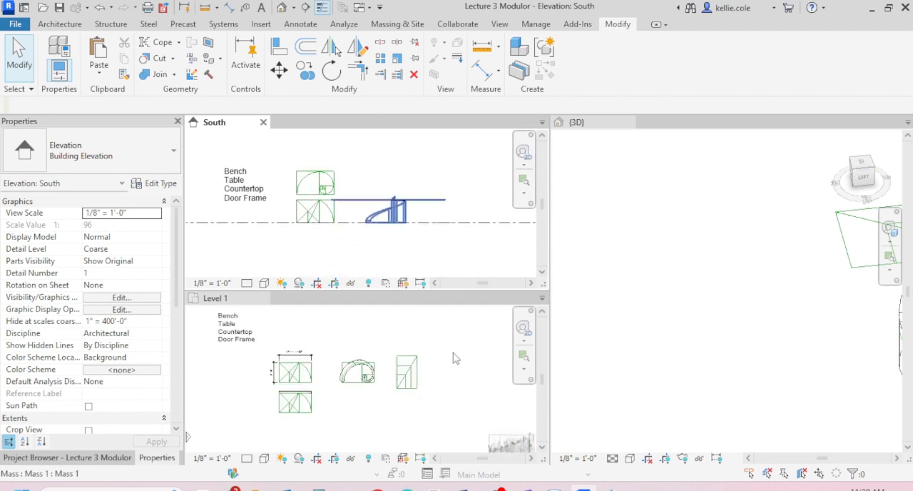
scroll(640, 277, up, 4)
scroll(640, 277, down, 3)
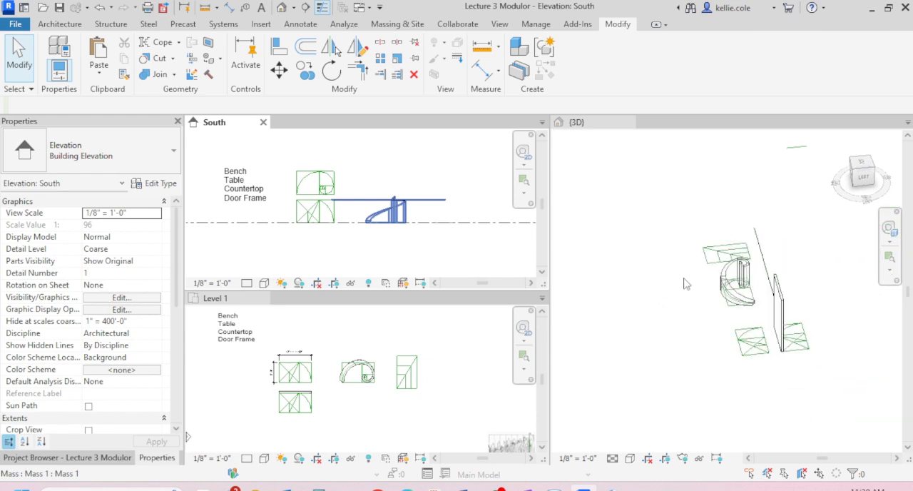
- Examine the South elevation marker's view line and its position relative to the golden-ratio drawings in the Level 1 plan
click(433, 340)
scroll(434, 343, down, 5)
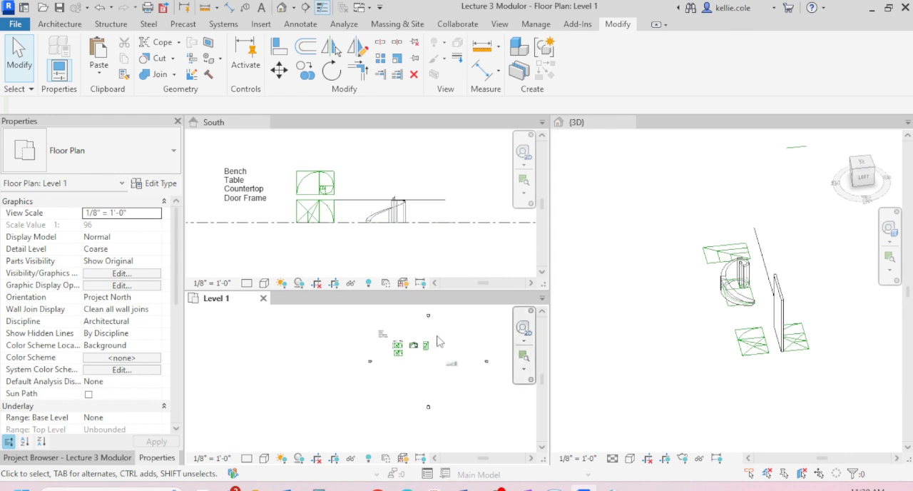
scroll(463, 399, up, 2)
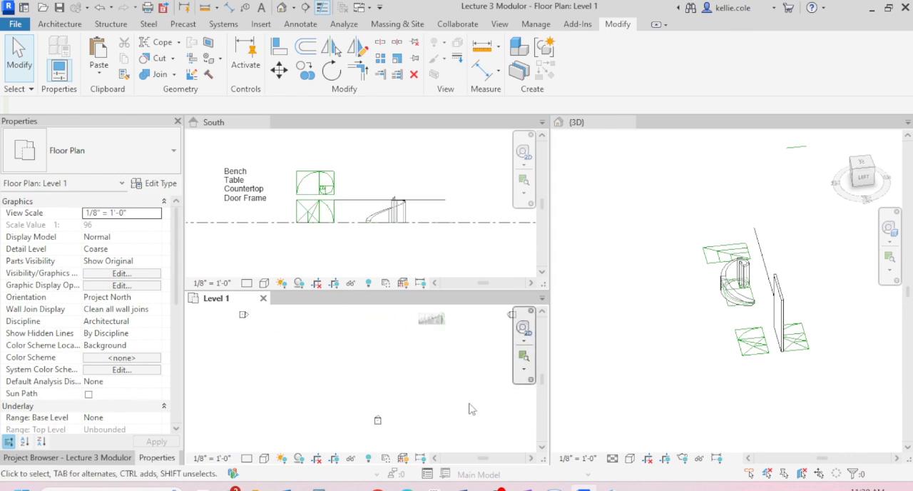
click(377, 421)
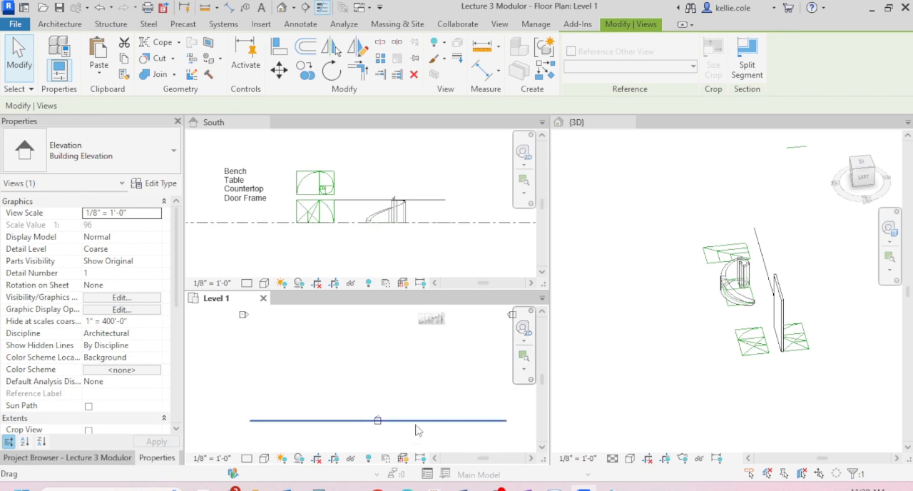
scroll(417, 430, down, 3)
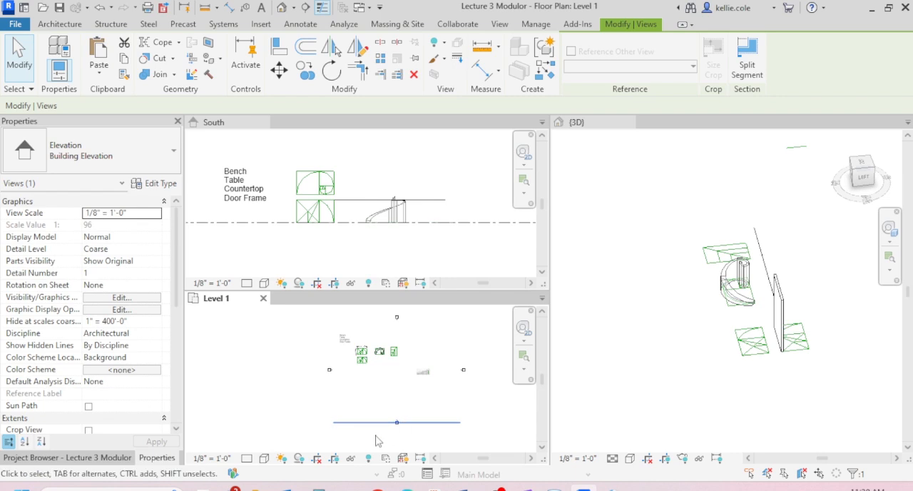
click(390, 386)
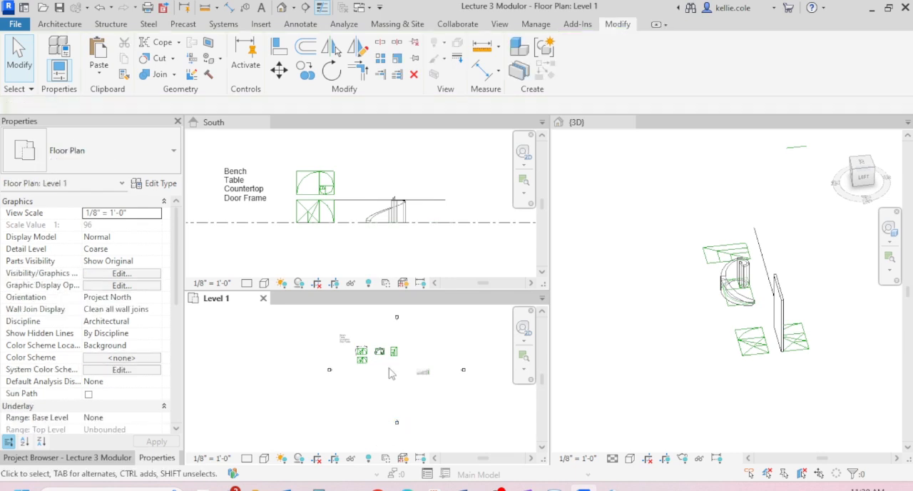
scroll(388, 368, up, 3)
scroll(367, 329, up, 1)
middle_drag(365, 359, 374, 415)
scroll(352, 382, up, 4)
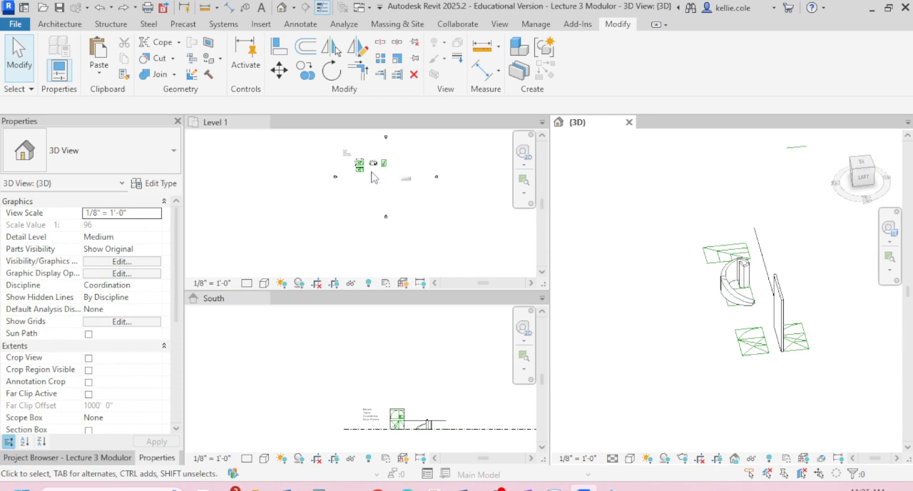
- Move the Generic - 8" wall from behind the lower golden rectangle straight south, past the South elevation marker in the Level 1 plan
scroll(373, 176, up, 6)
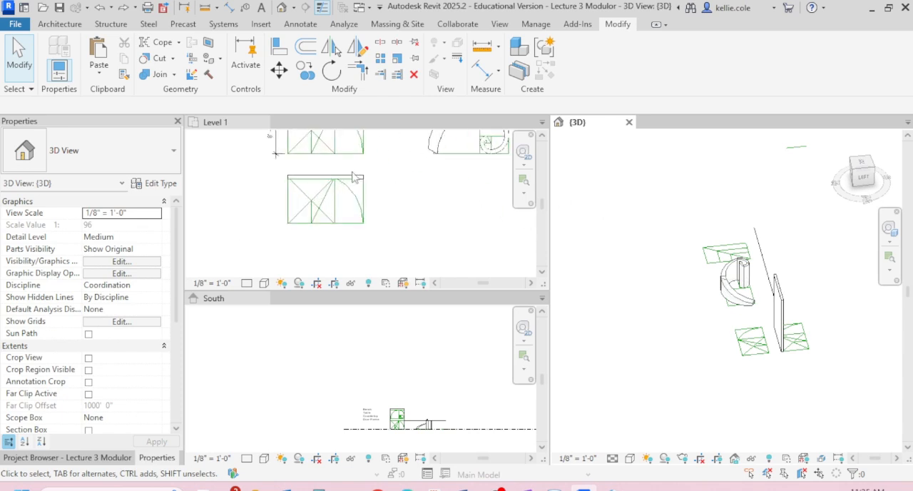
click(375, 177)
scroll(390, 186, down, 2)
scroll(387, 184, down, 1)
key(m)
key(v)
scroll(356, 174, down, 7)
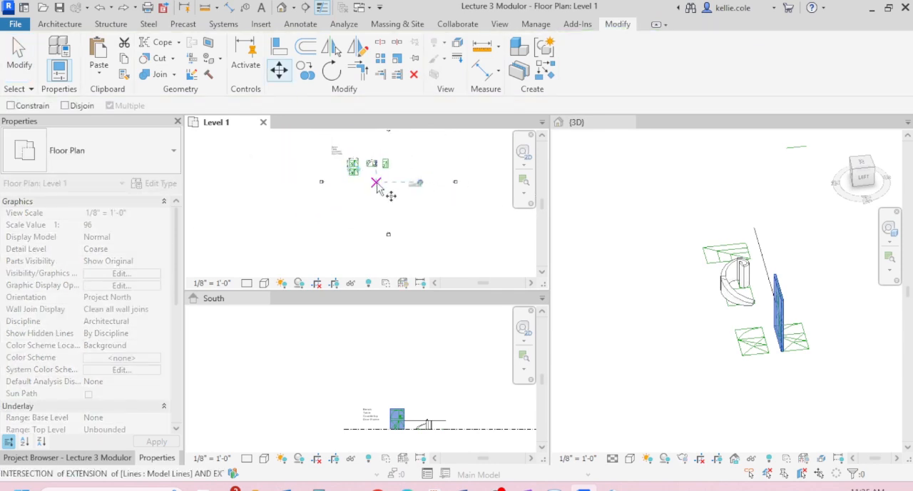
click(359, 170)
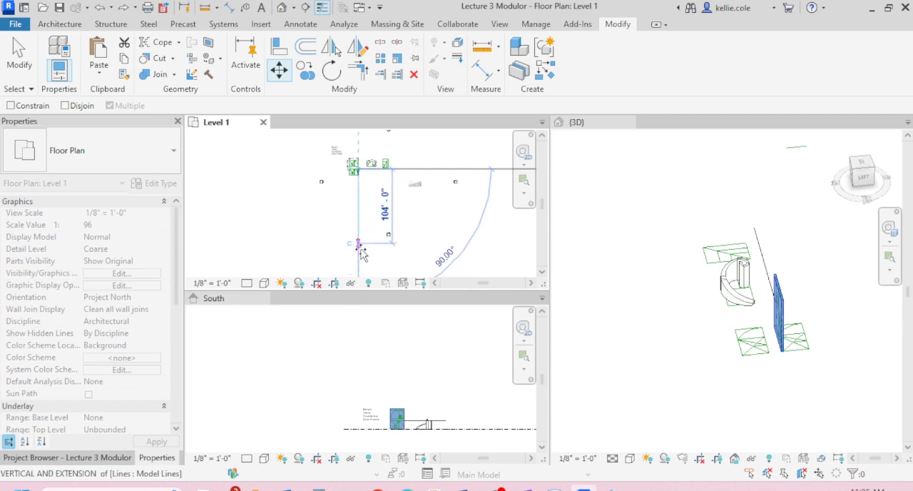
click(360, 253)
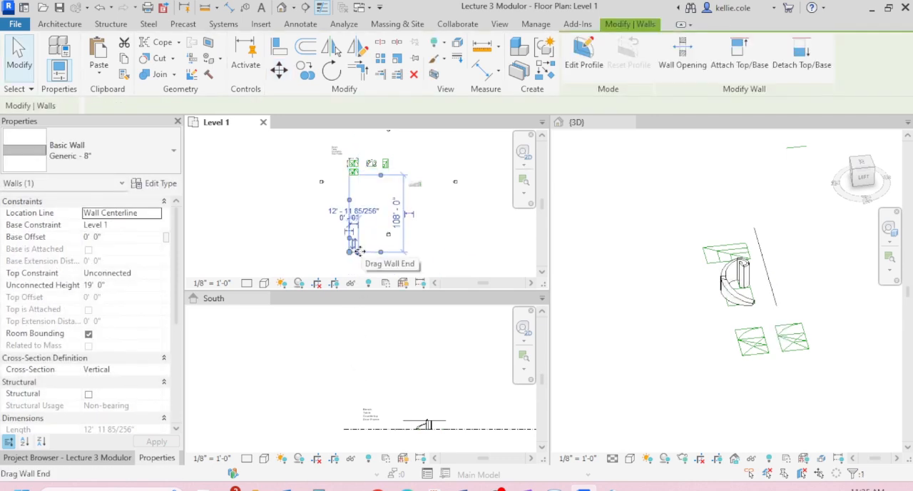
key(Delete)
- Shift the South elevation's view line south to just beyond the relocated wall in the Level 1 plan
scroll(442, 228, down, 2)
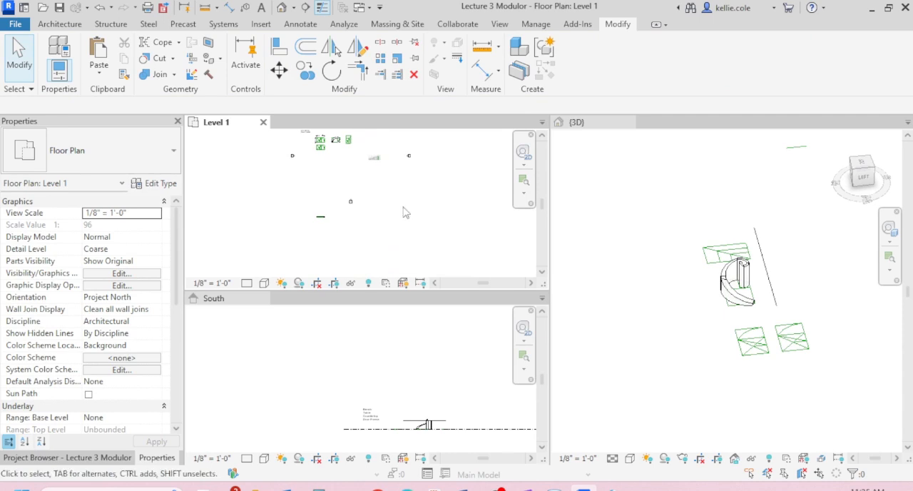
click(352, 202)
drag(357, 202, 378, 240)
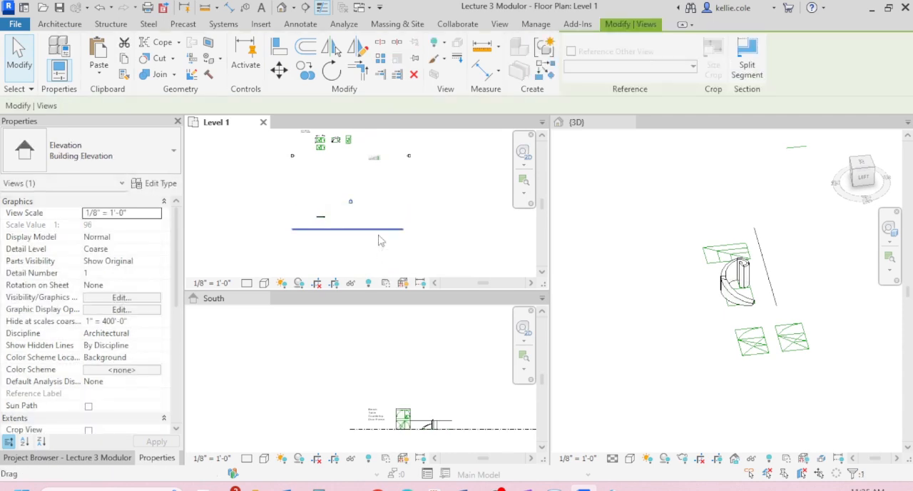
click(379, 241)
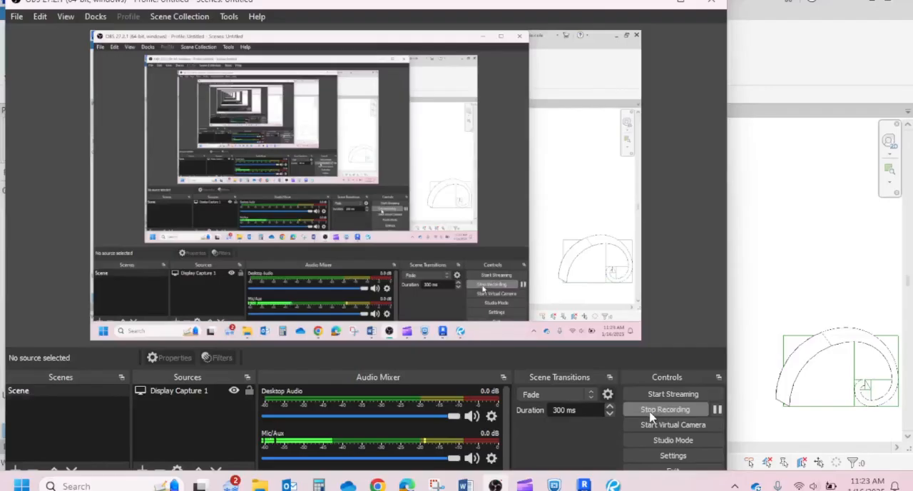
- Switch back to Revit's Level 1 floor plan
click(823, 209)
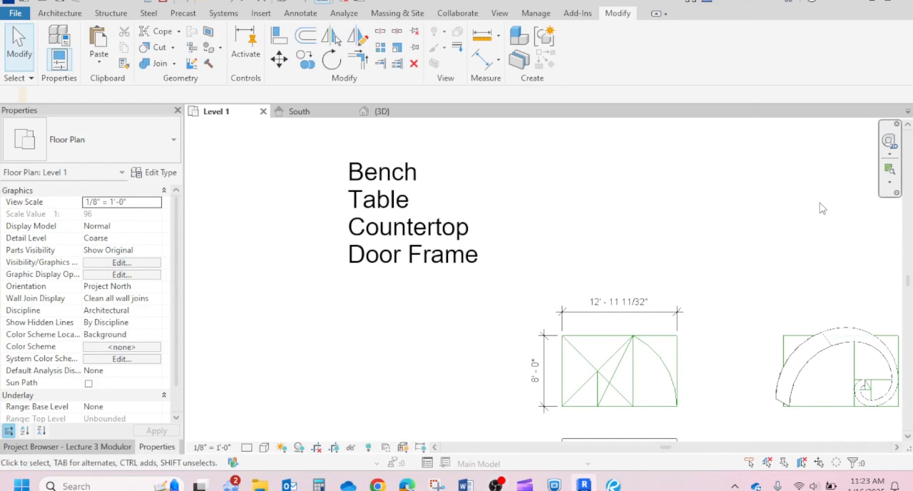